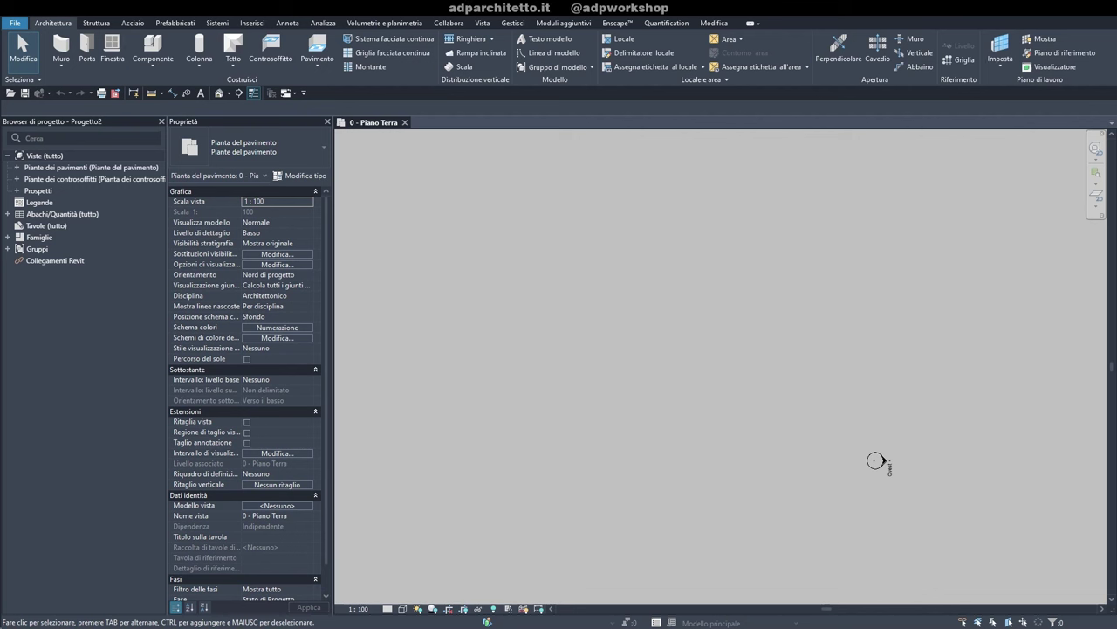
Zoom to fit the whole ground-floor plan with ZF
{"action": "key", "text": "z"}
{"action": "key", "text": "f"}
Start a footprint roof and accept moving it to level 1 - Piano Primo
{"action": "left_click", "coordinate": [233, 46]}
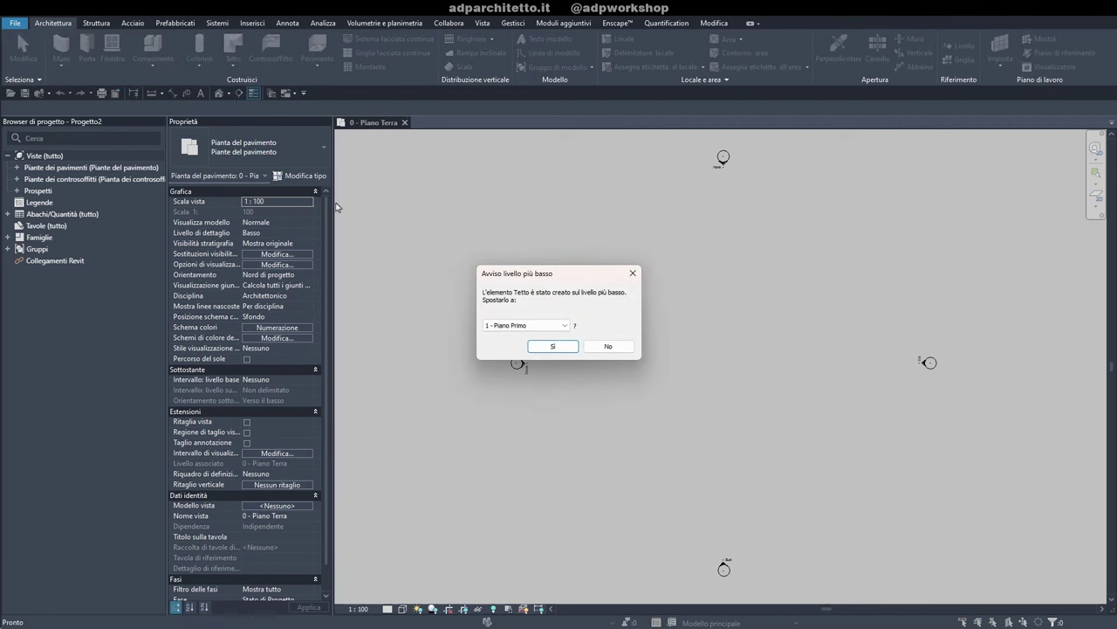
{"action": "left_click", "coordinate": [541, 330]}
{"action": "left_click", "coordinate": [528, 334]}
{"action": "left_click", "coordinate": [552, 349]}
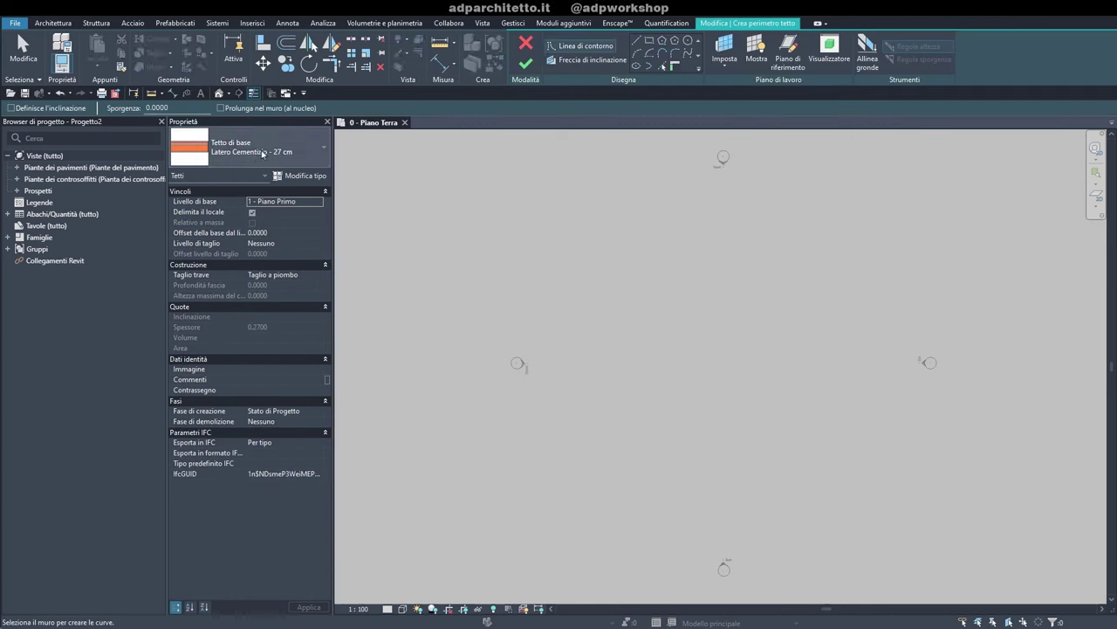
Duplicate the current roof type as a new type named Soletta
{"action": "left_click", "coordinate": [302, 178]}
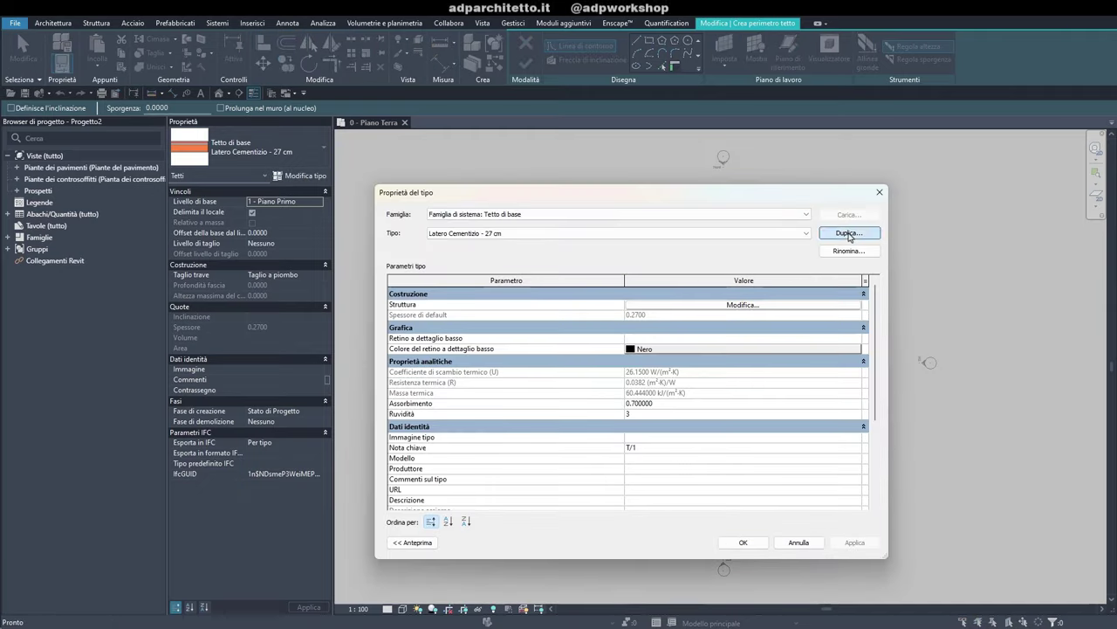
{"action": "left_click", "coordinate": [848, 233]}
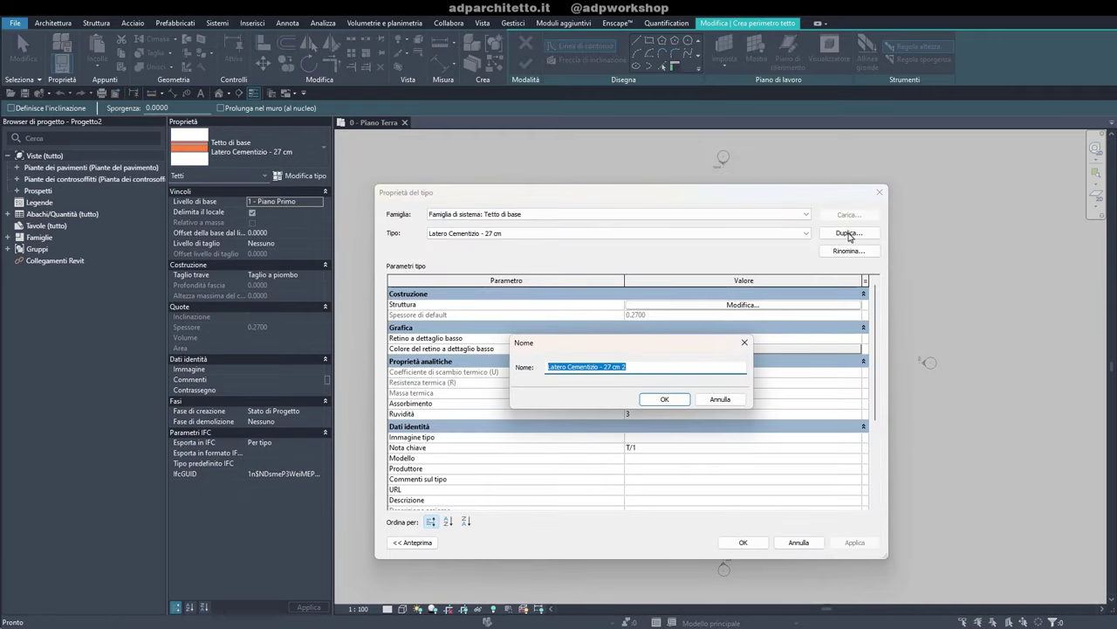
{"action": "type", "text": "Soletta"}
{"action": "key", "text": "Return"}
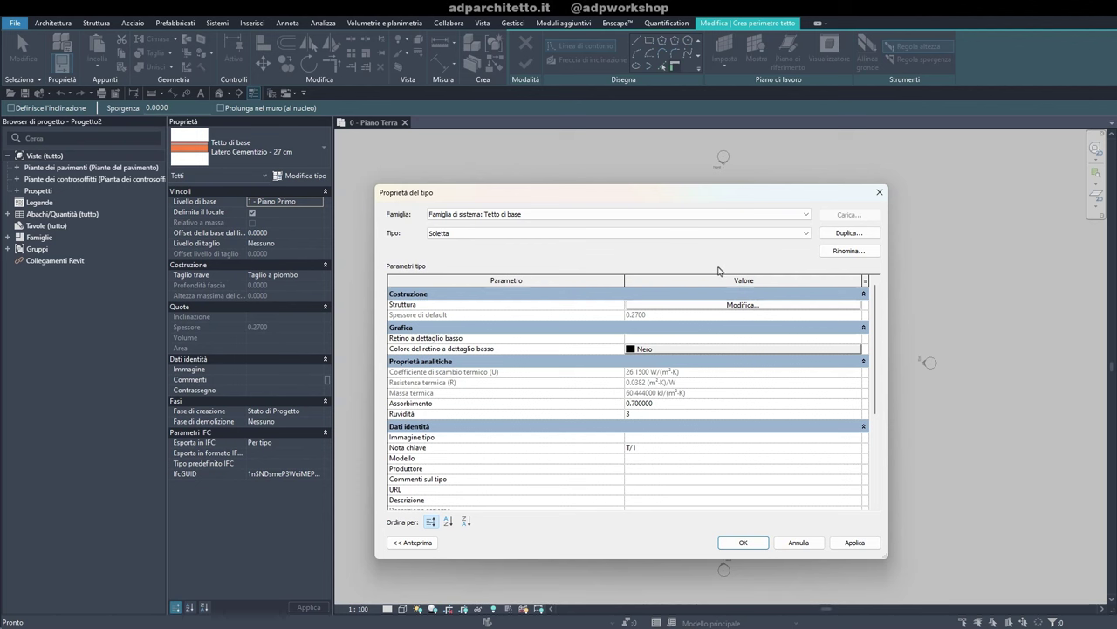
In the Soletta layer structure, delete every layer except the structural one
{"action": "left_click", "coordinate": [701, 306]}
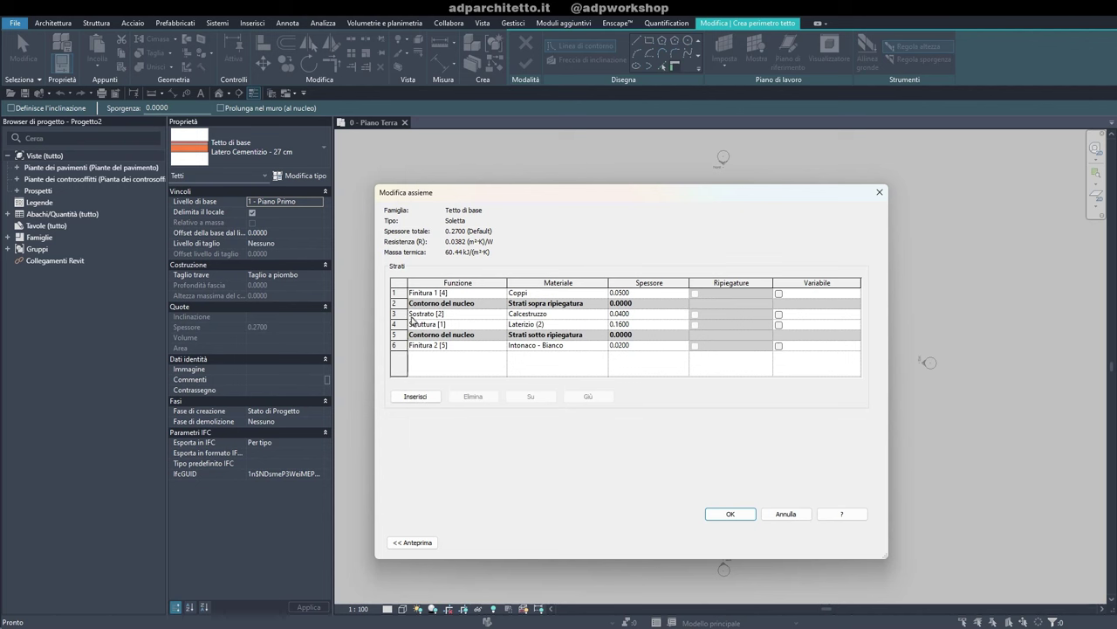
{"action": "left_click", "coordinate": [394, 293]}
{"action": "left_click", "coordinate": [473, 397]}
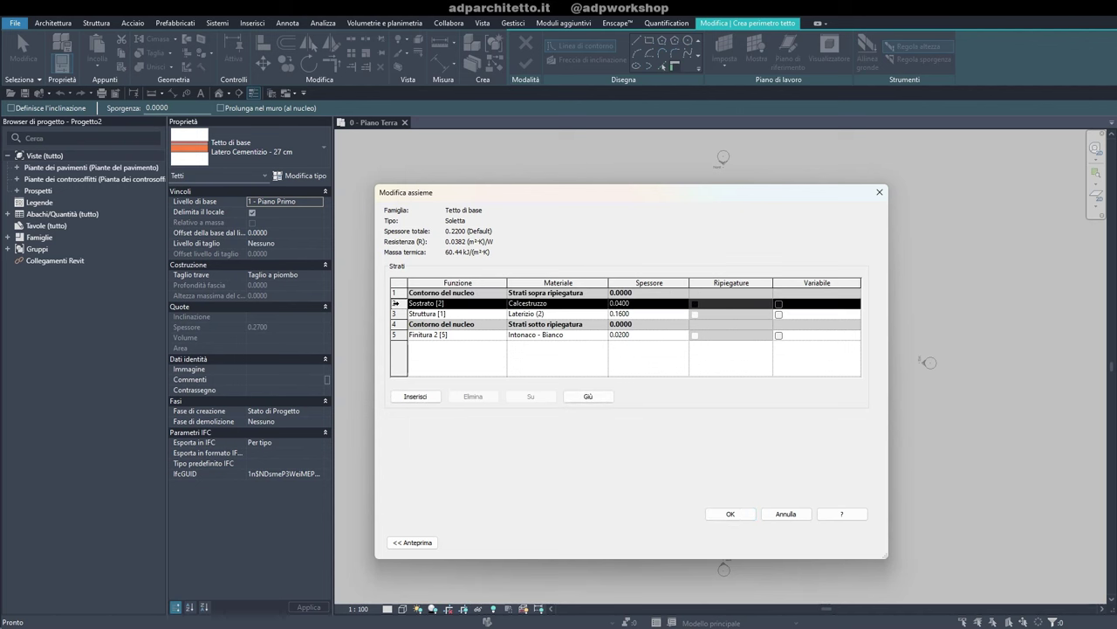
{"action": "left_click", "coordinate": [473, 397]}
{"action": "key", "text": "Down"}
{"action": "key", "text": "Down"}
{"action": "left_click", "coordinate": [473, 397]}
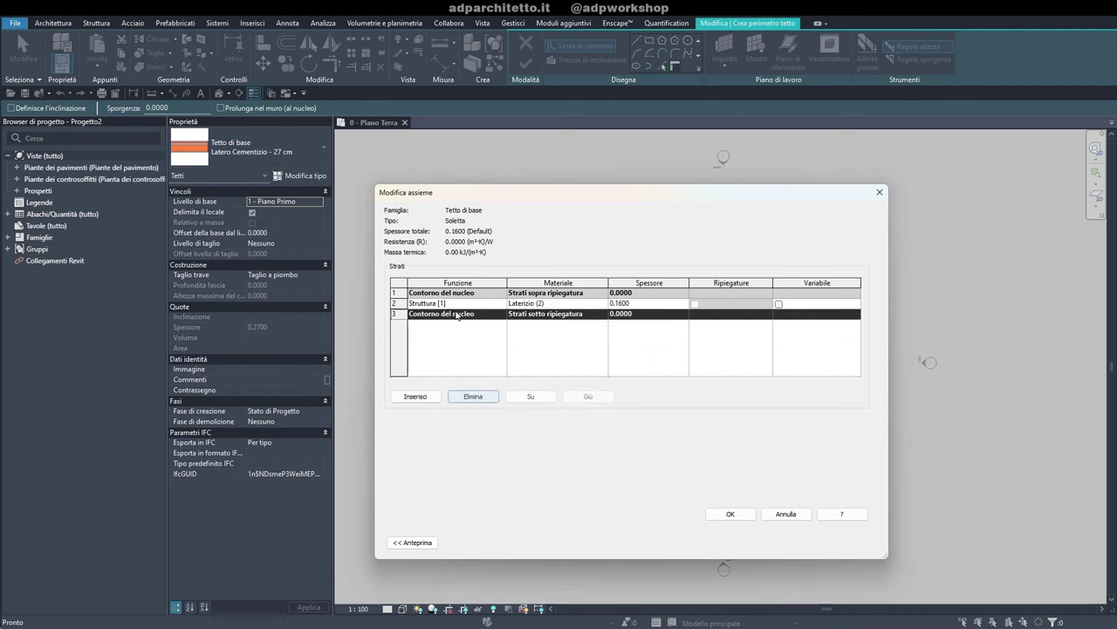
Make the structural layer Calcestruzzo, 0.3 thick, and accept the type settings
{"action": "left_click", "coordinate": [527, 305]}
{"action": "type", "text": "Calce"}
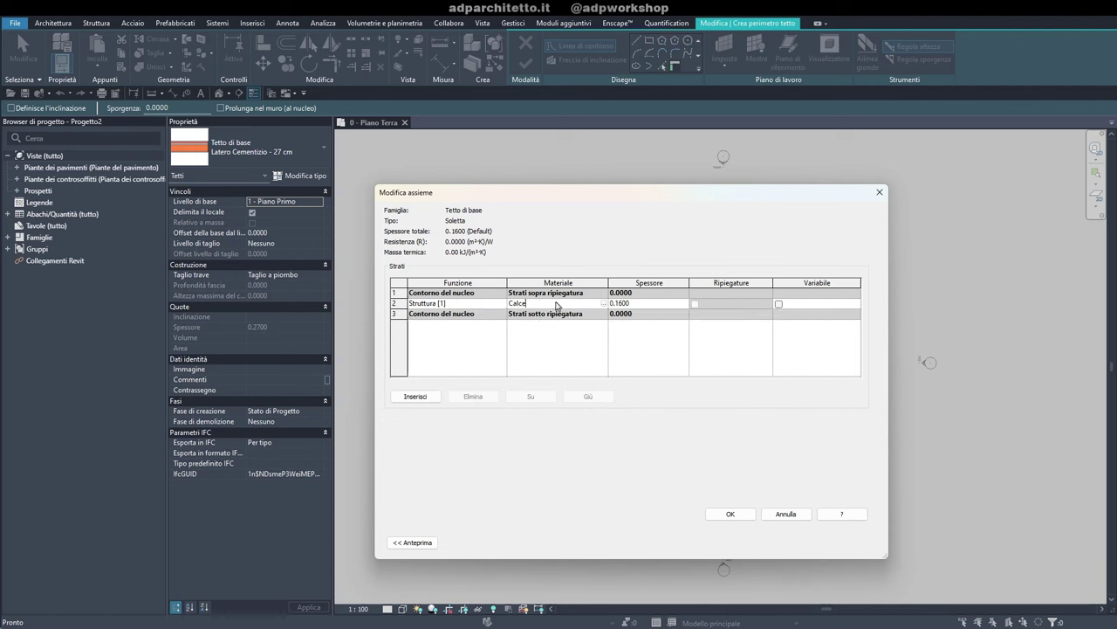
{"action": "type", "text": "struzzo"}
{"action": "key", "text": "Tab"}
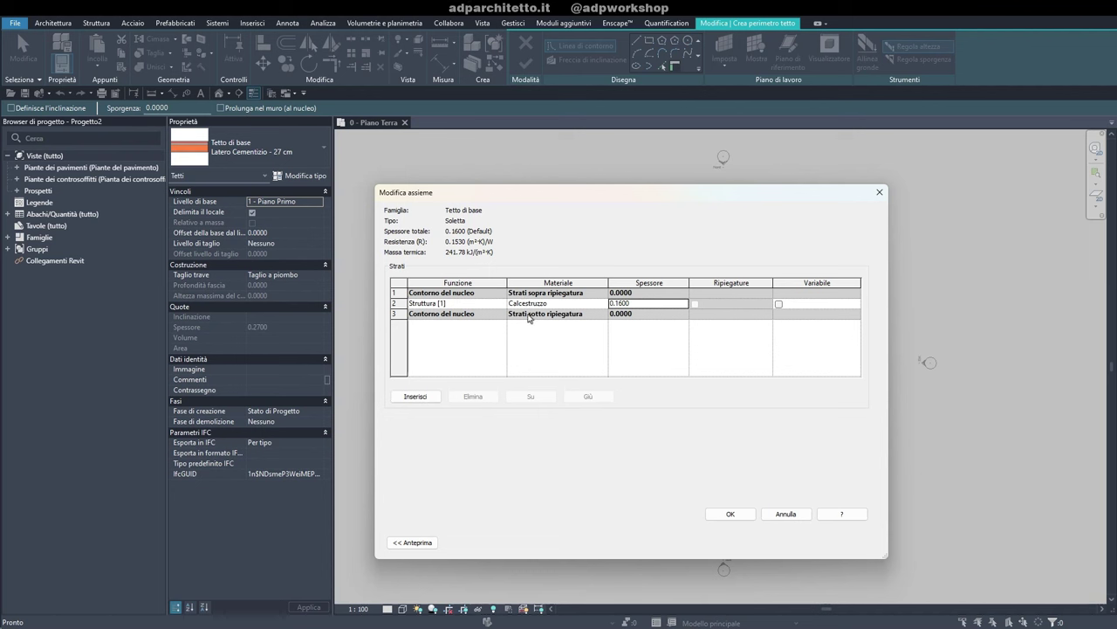
{"action": "type", "text": "0.3"}
{"action": "left_click", "coordinate": [584, 312]}
{"action": "key", "text": "Tab"}
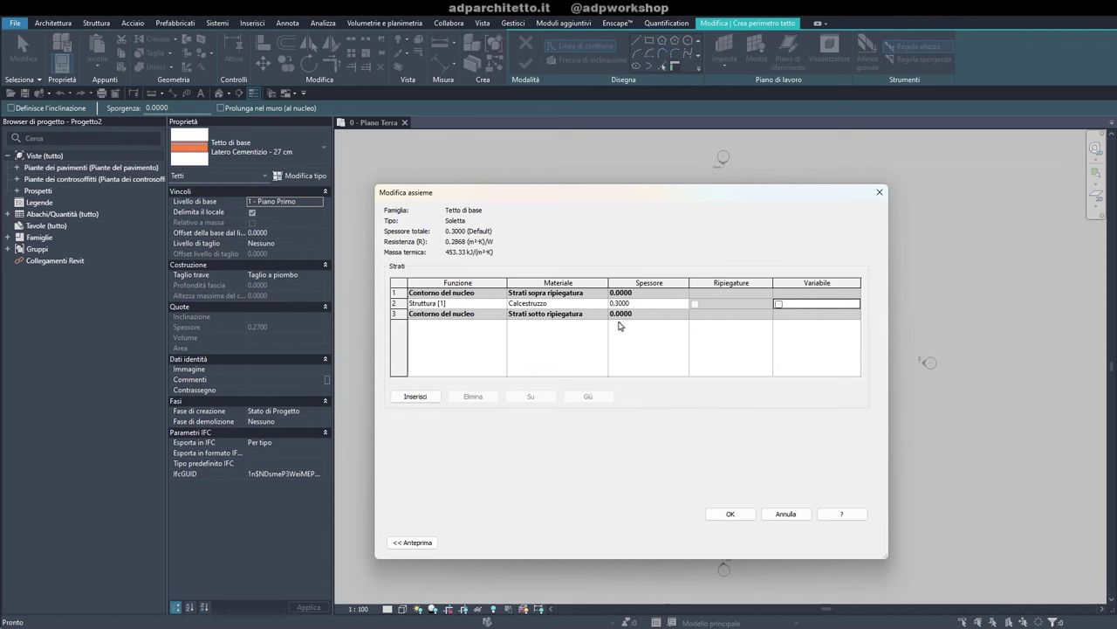
{"action": "left_click", "coordinate": [722, 521]}
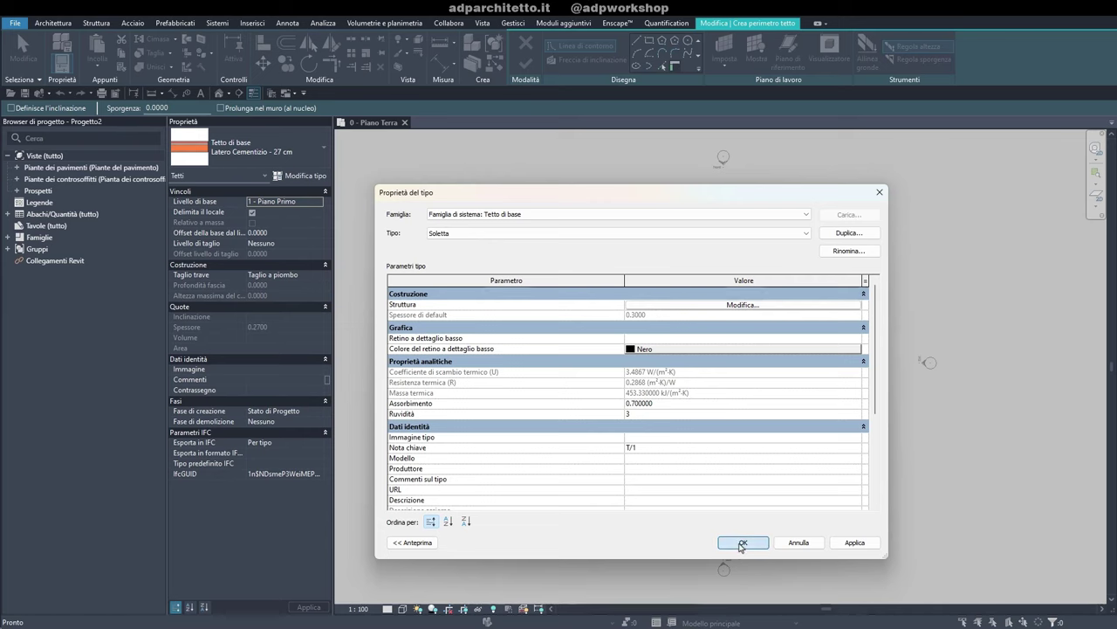
{"action": "left_click", "coordinate": [742, 547]}
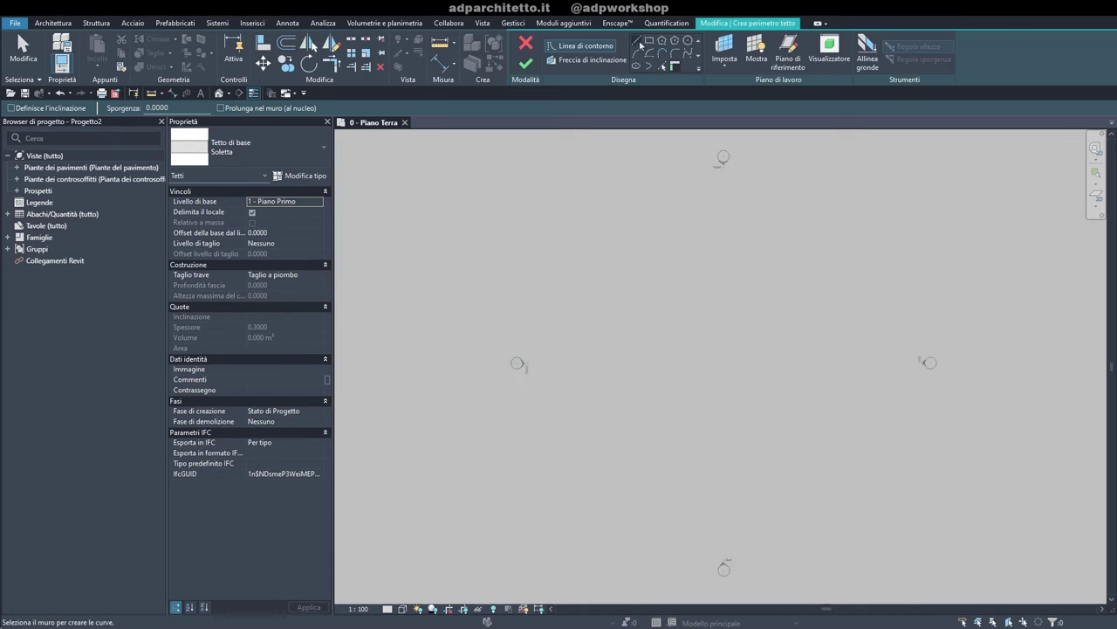
Draw the four-sided trapezoidal roof outline with straight boundary lines
{"action": "left_click", "coordinate": [636, 41]}
{"action": "left_click", "coordinate": [641, 318]}
{"action": "left_click", "coordinate": [739, 451]}
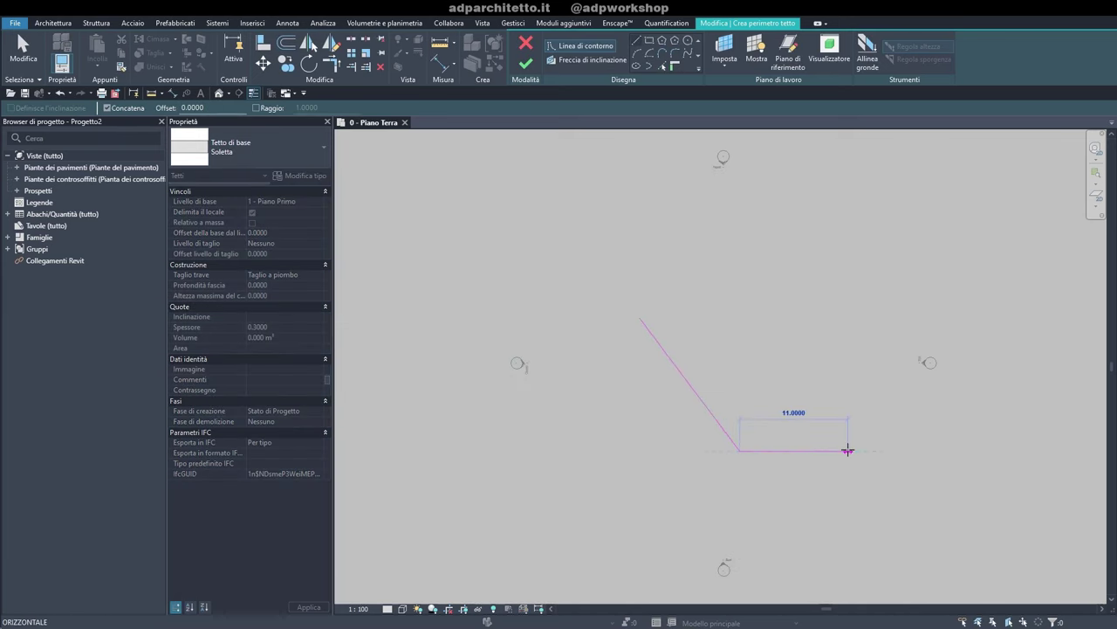
{"action": "left_click", "coordinate": [848, 450]}
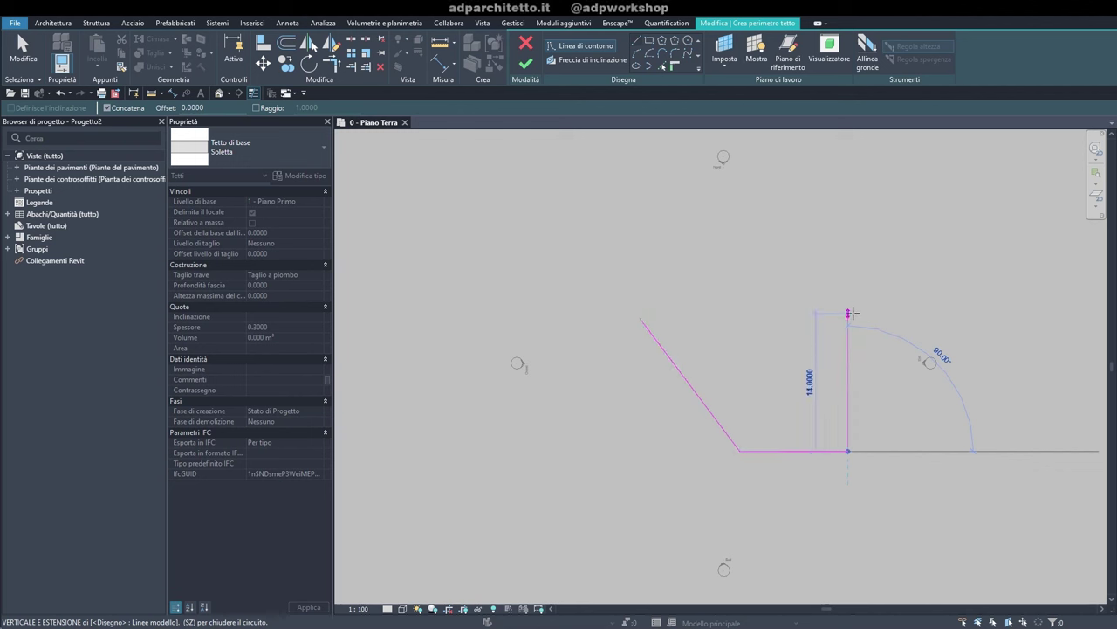
{"action": "left_click", "coordinate": [847, 313]}
{"action": "left_click", "coordinate": [641, 317]}
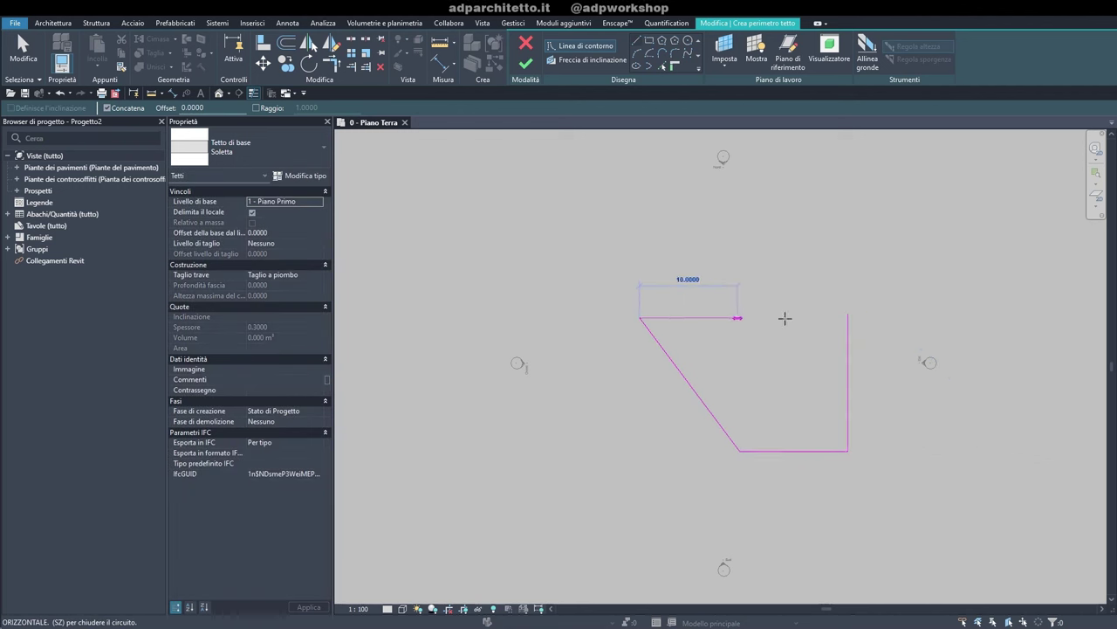
{"action": "left_click", "coordinate": [847, 316]}
{"action": "key", "text": "Escape"}
{"action": "key", "text": "Escape"}
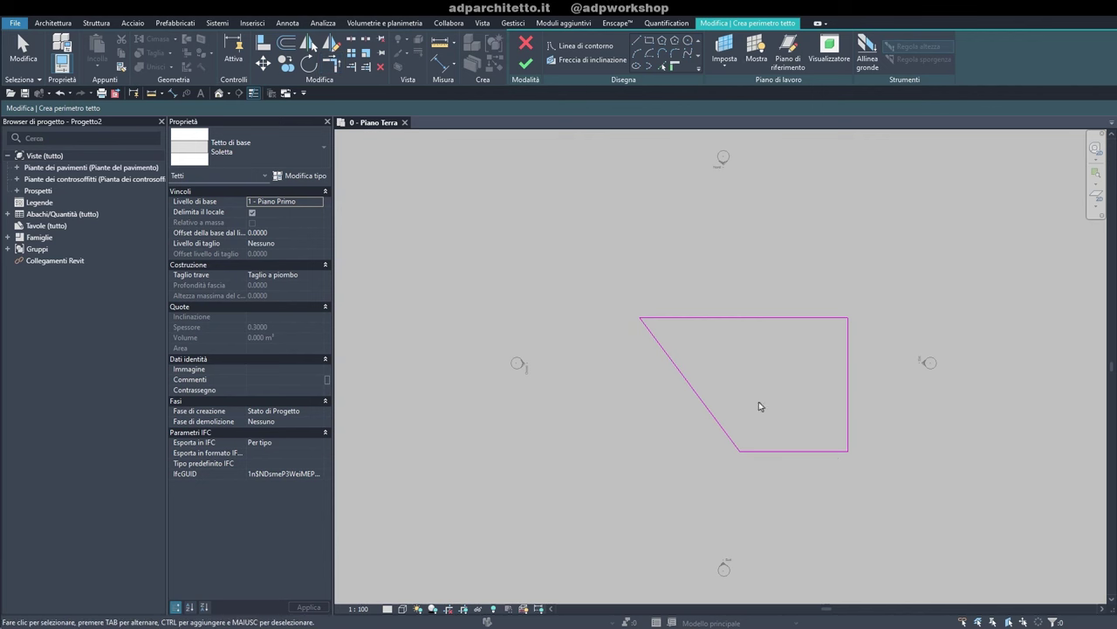
Nudge the selected outline into position with arrow keys and finish the roof
{"action": "left_click_drag", "start_coordinate": [594, 271], "coordinate": [855, 474]}
{"action": "key", "text": "Left"}
{"action": "key", "text": "Left"}
{"action": "key", "text": "Up"}
{"action": "key", "text": "Up"}
{"action": "key", "text": "Right"}
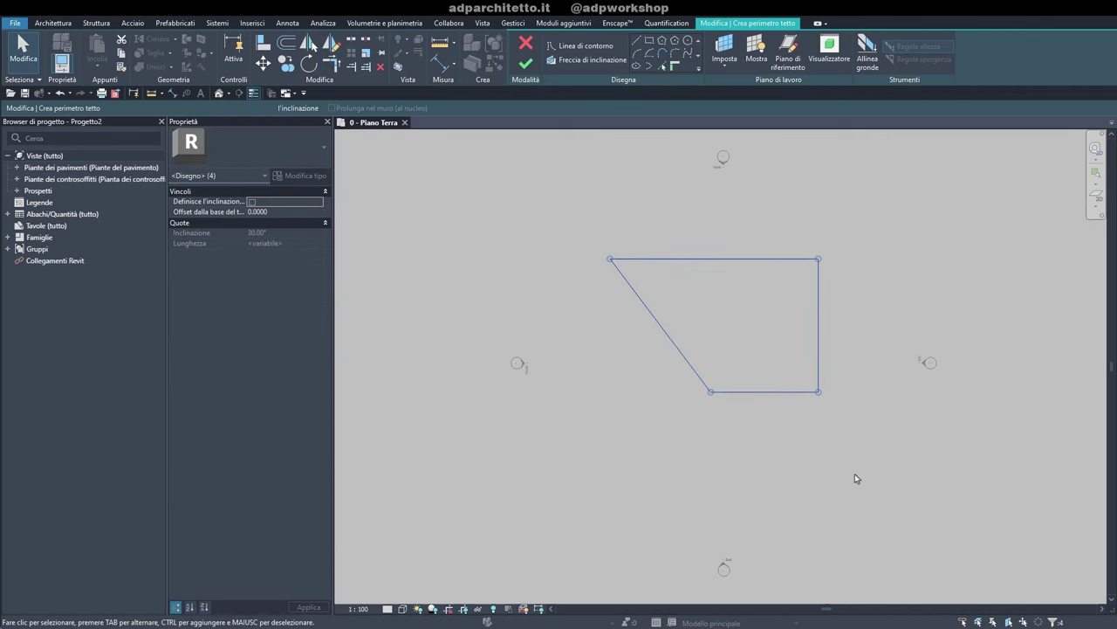
{"action": "key", "text": "Down"}
{"action": "key", "text": "Down"}
{"action": "key", "text": "Left"}
{"action": "key", "text": "Left"}
{"action": "key", "text": "Down"}
{"action": "key", "text": "Down"}
{"action": "key", "text": "Right"}
{"action": "key", "text": "Up"}
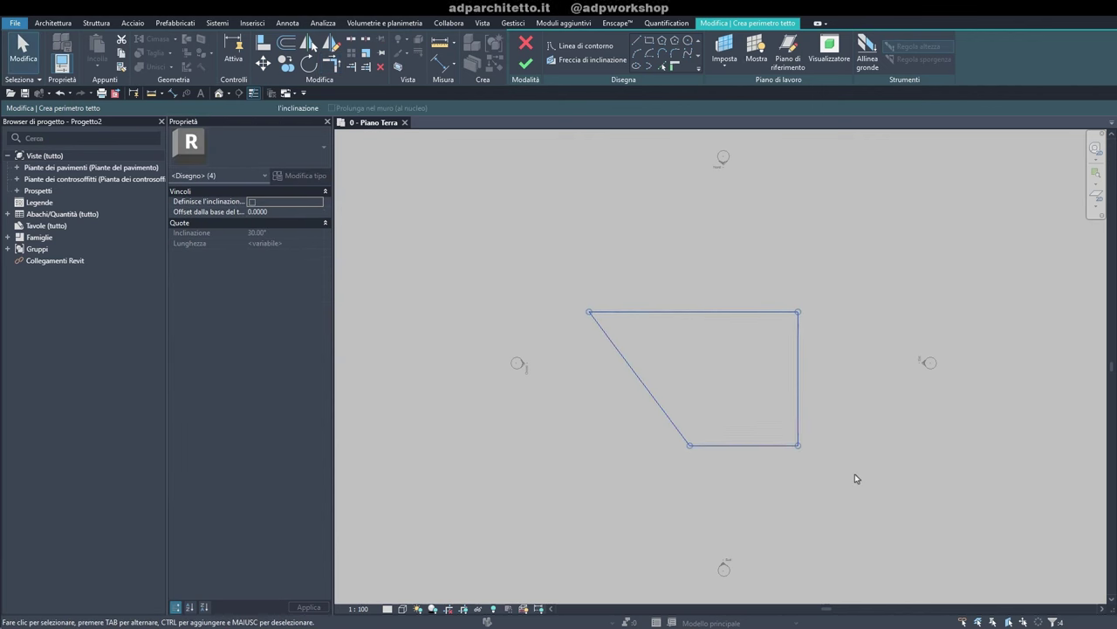
{"action": "key", "text": "Up"}
{"action": "key", "text": "Up"}
{"action": "key", "text": "Right"}
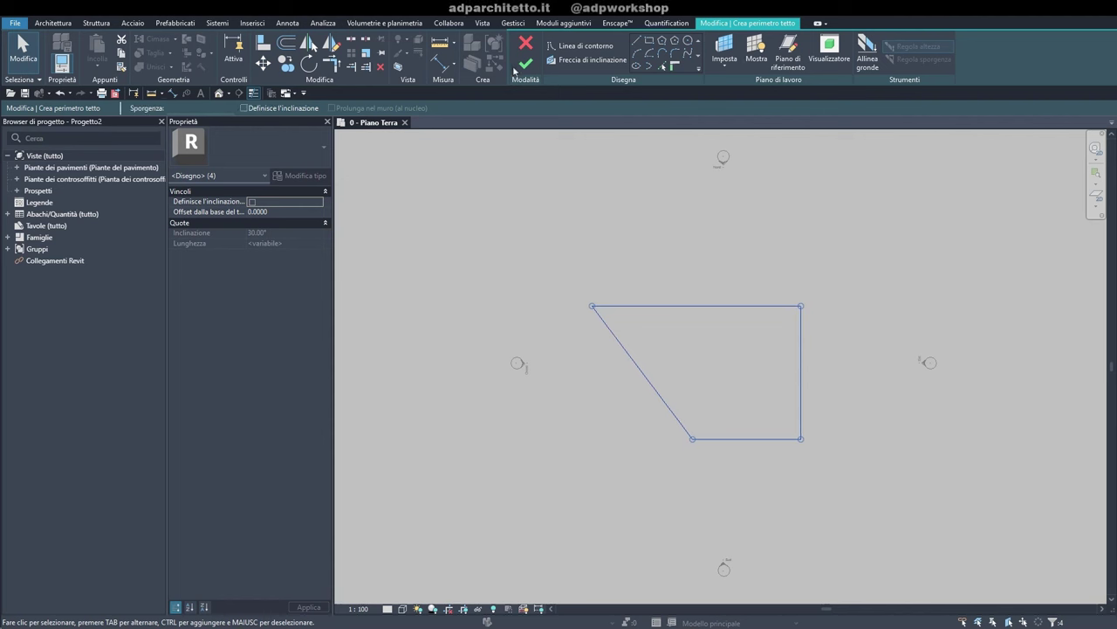
{"action": "left_click", "coordinate": [524, 63]}
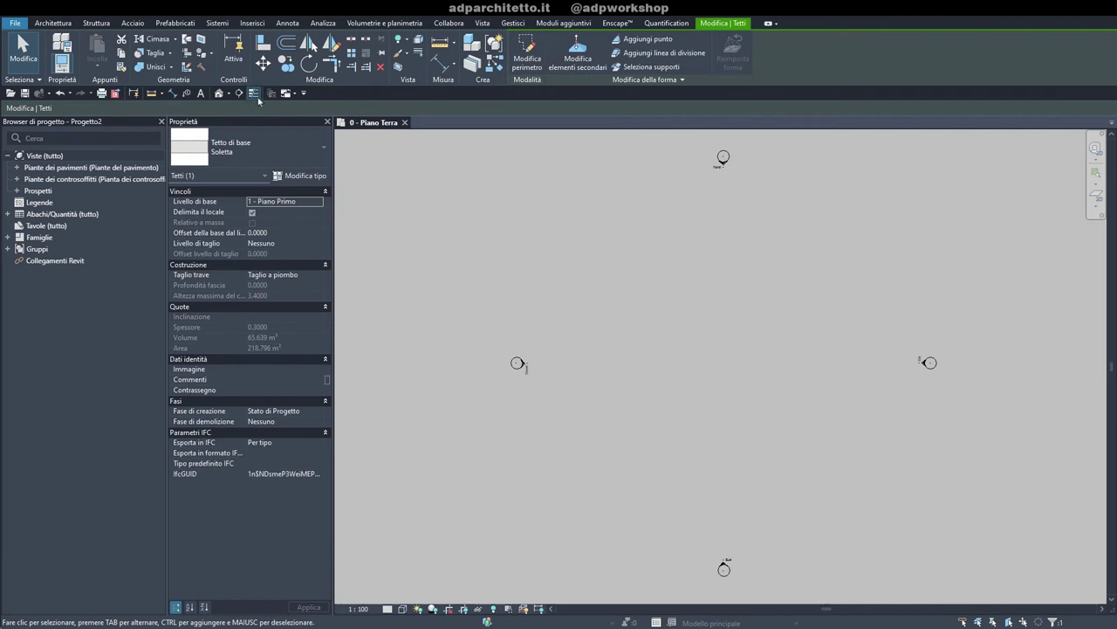
Inspect the slab in the default 3D view, then open 1 - Piano Primo and close 0 - Piano Terra
{"action": "left_click", "coordinate": [218, 92]}
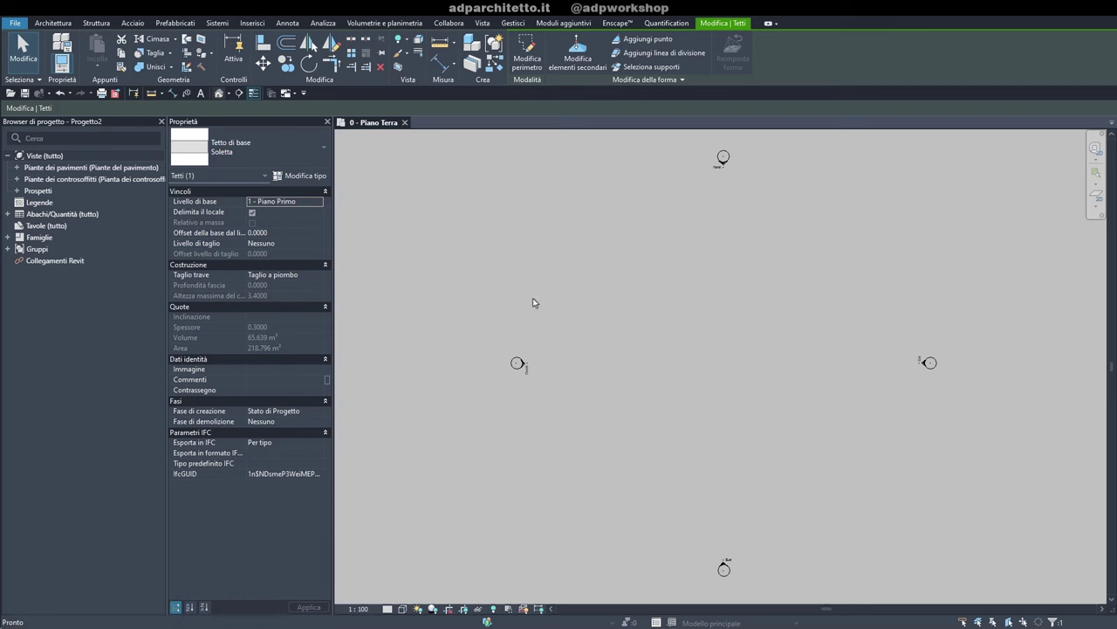
{"action": "mouse_move", "coordinate": [670, 377]}
{"action": "middle_mouse_down", "text": "shift"}
{"action": "mouse_move", "coordinate": [565, 376]}
{"action": "mouse_move", "coordinate": [769, 300]}
{"action": "mouse_move", "coordinate": [703, 409]}
{"action": "mouse_move", "coordinate": [618, 357]}
{"action": "mouse_move", "coordinate": [731, 423]}
{"action": "mouse_move", "coordinate": [776, 414]}
{"action": "mouse_move", "coordinate": [631, 419]}
{"action": "mouse_move", "coordinate": [749, 343]}
{"action": "mouse_move", "coordinate": [710, 417]}
{"action": "middle_mouse_up", "text": "shift"}
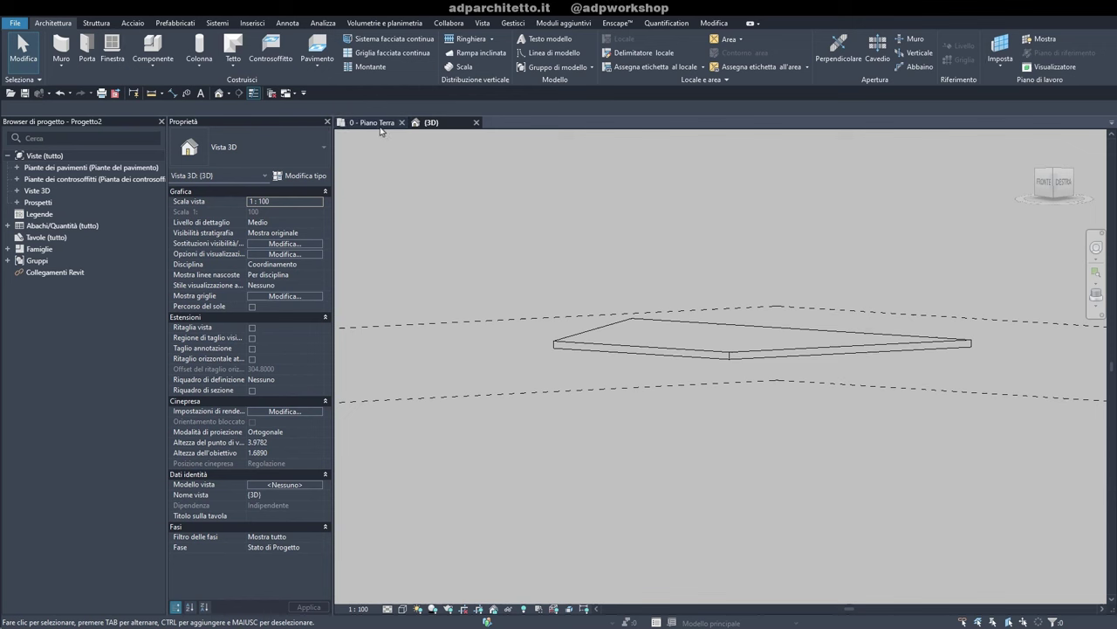
{"action": "left_click", "coordinate": [24, 170]}
{"action": "left_click", "coordinate": [19, 168]}
{"action": "double_click", "coordinate": [70, 191]}
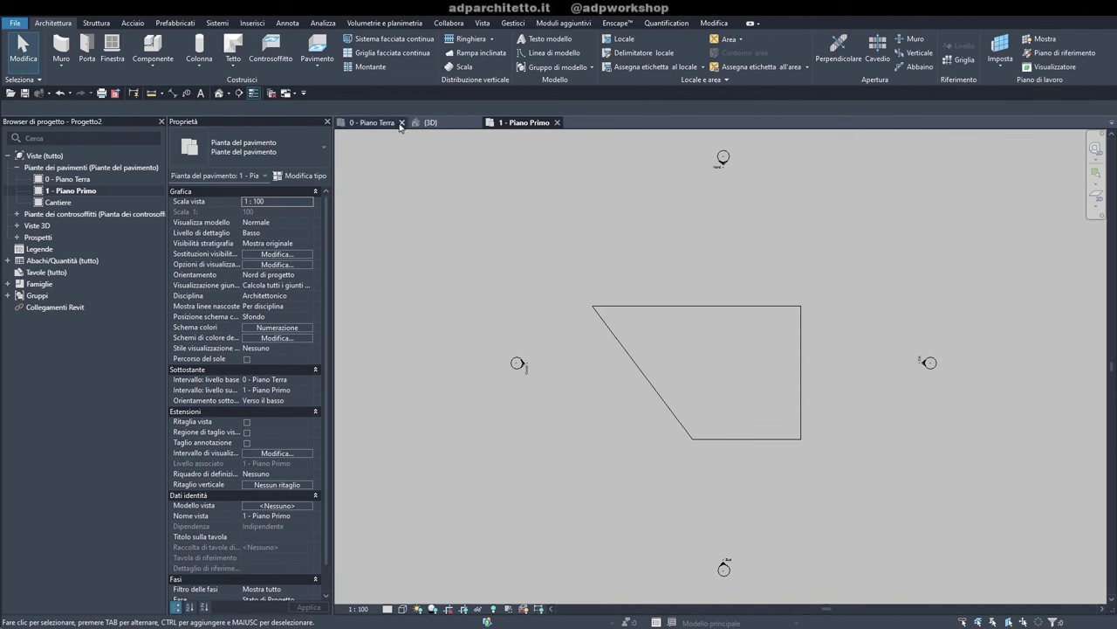
{"action": "left_click", "coordinate": [401, 122]}
{"action": "scroll", "coordinate": [670, 348], "scroll_direction": "up", "scroll_amount": 2}
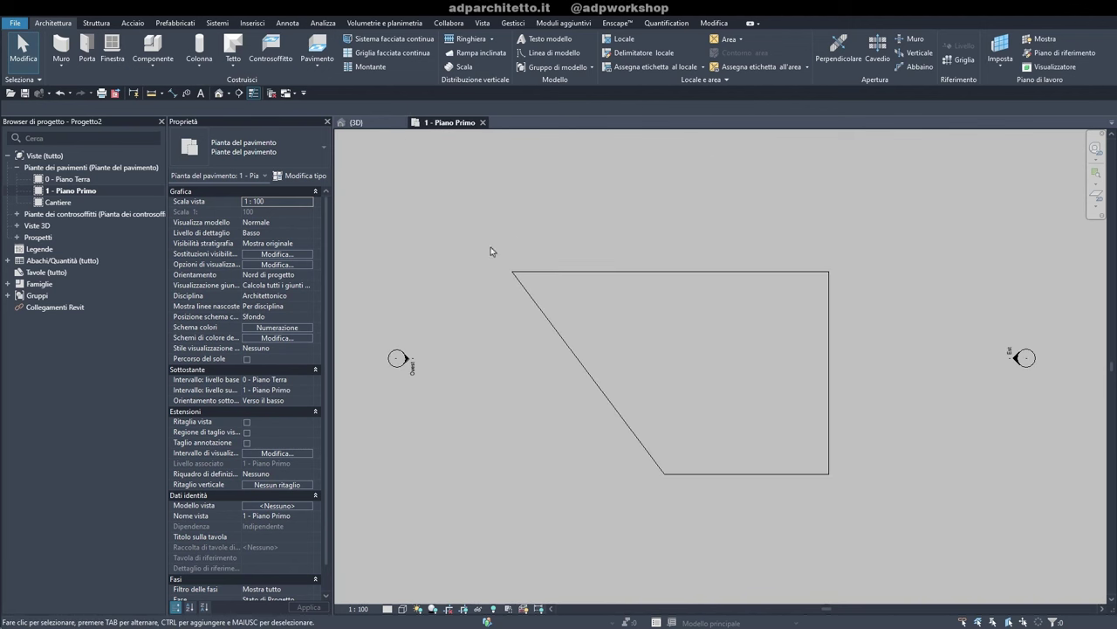
Load Calcestruzzo - Trave rettangolare.rfa from Telaio strutturale > Calcestruzzo
{"action": "left_click", "coordinate": [254, 23]}
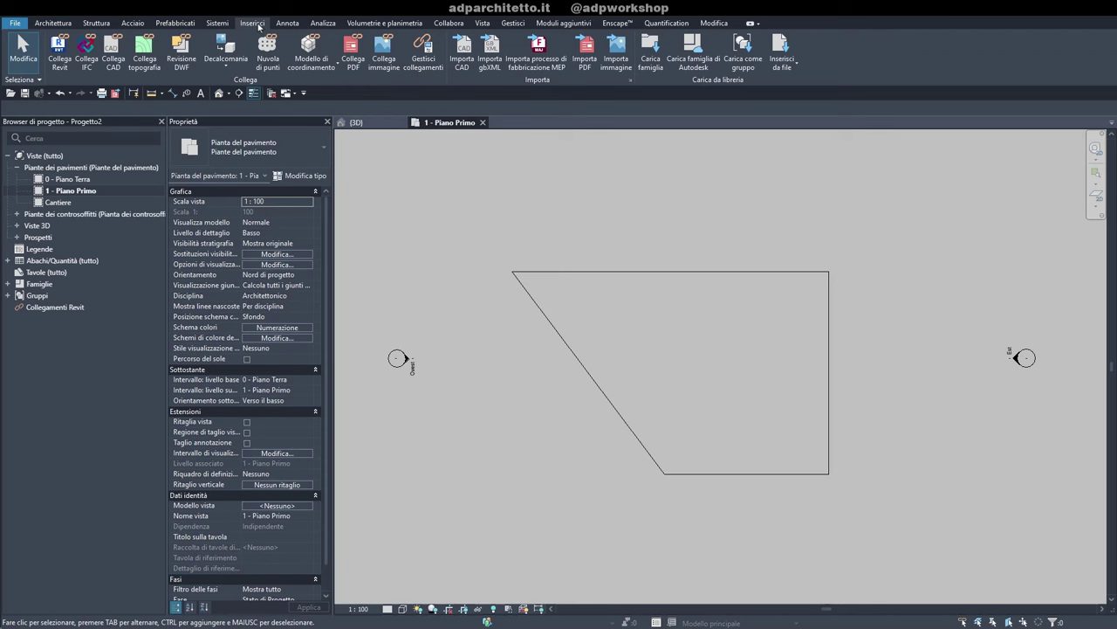
{"action": "left_click", "coordinate": [651, 48]}
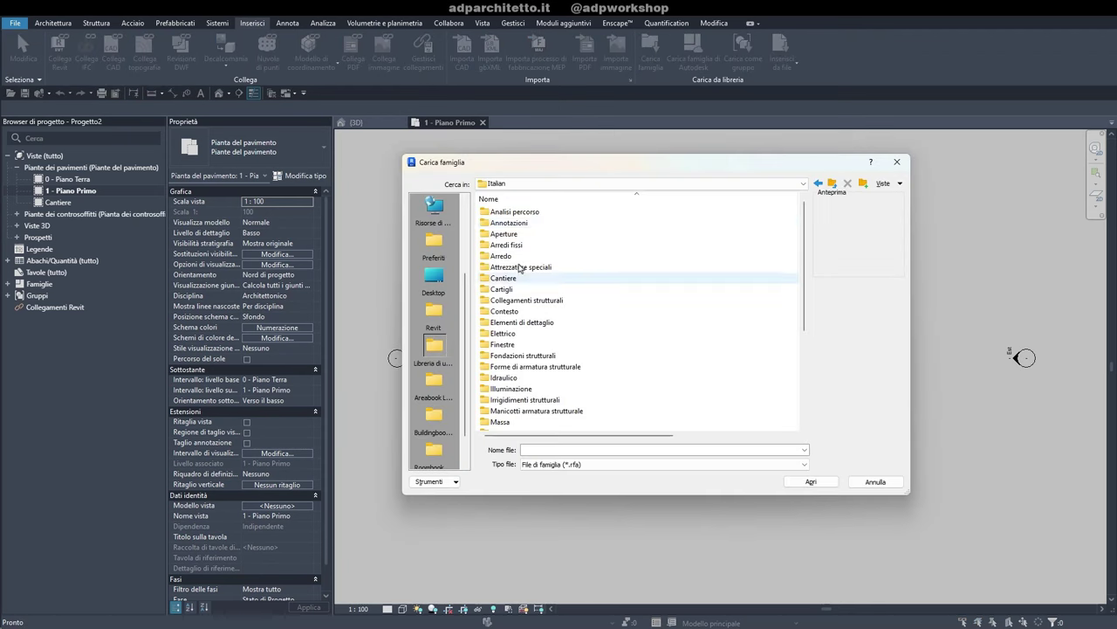
{"action": "scroll", "coordinate": [524, 288], "scroll_direction": "down", "scroll_amount": 3}
{"action": "scroll", "coordinate": [550, 366], "scroll_direction": "down", "scroll_amount": 2}
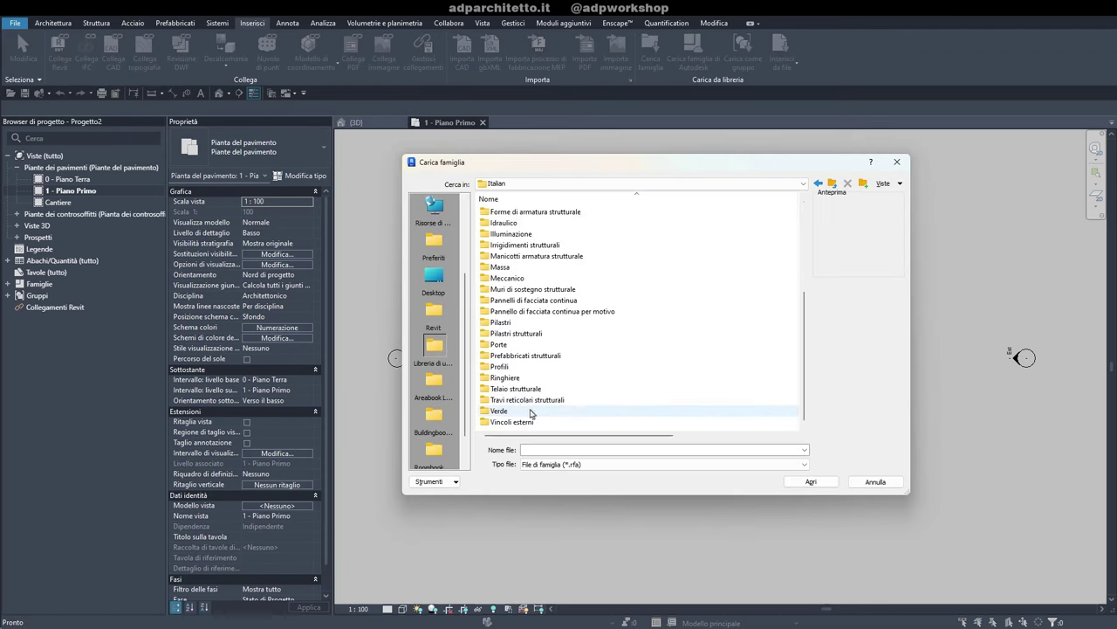
{"action": "double_click", "coordinate": [517, 388]}
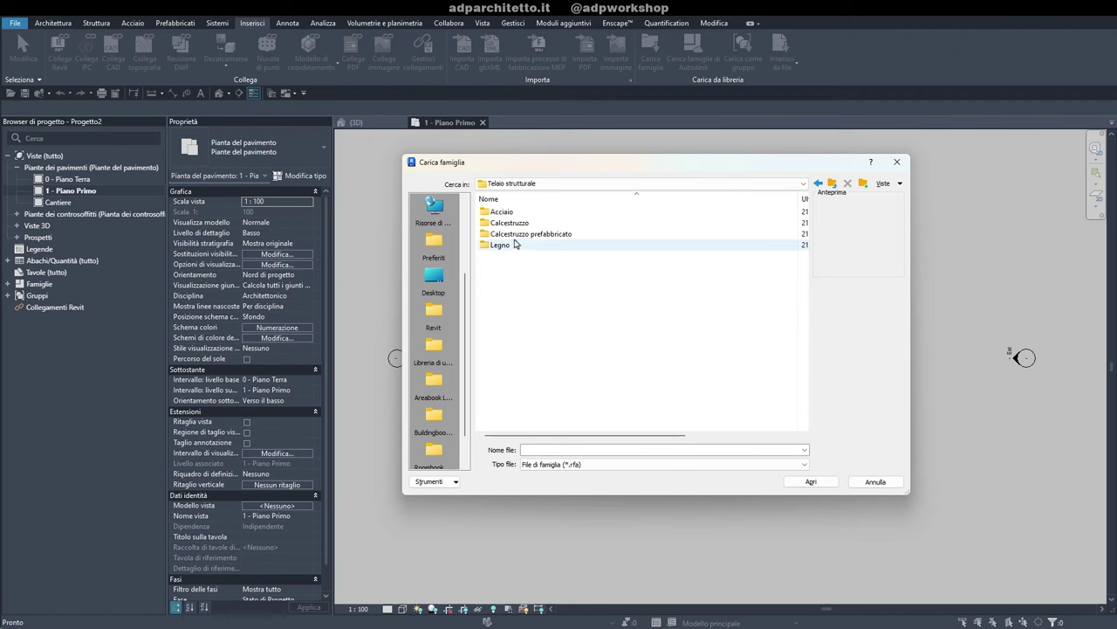
{"action": "double_click", "coordinate": [514, 225]}
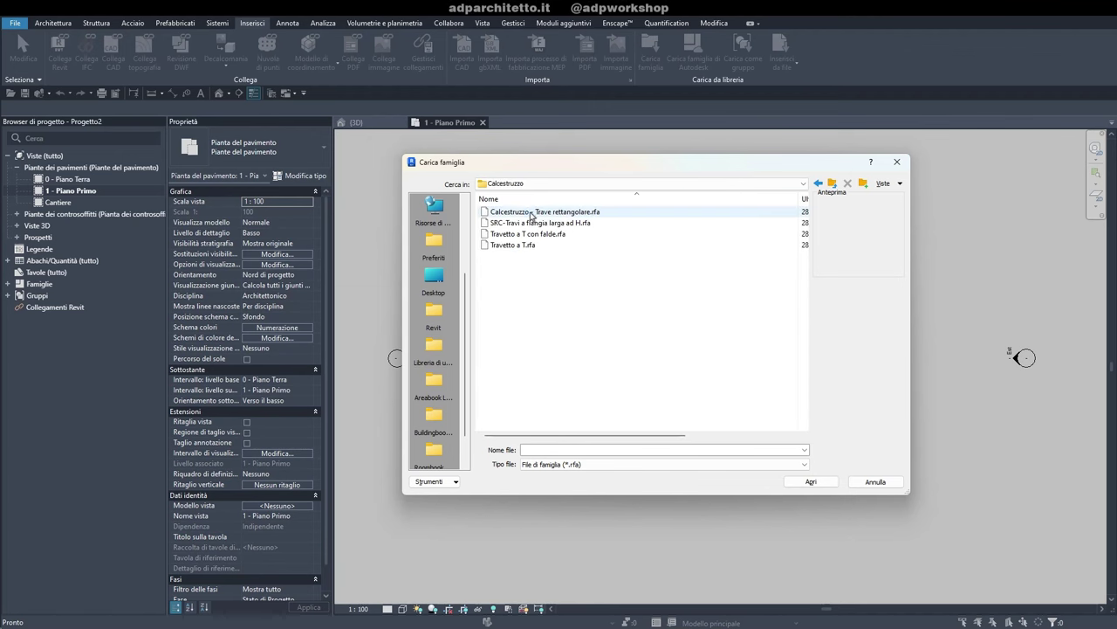
{"action": "left_click", "coordinate": [532, 214]}
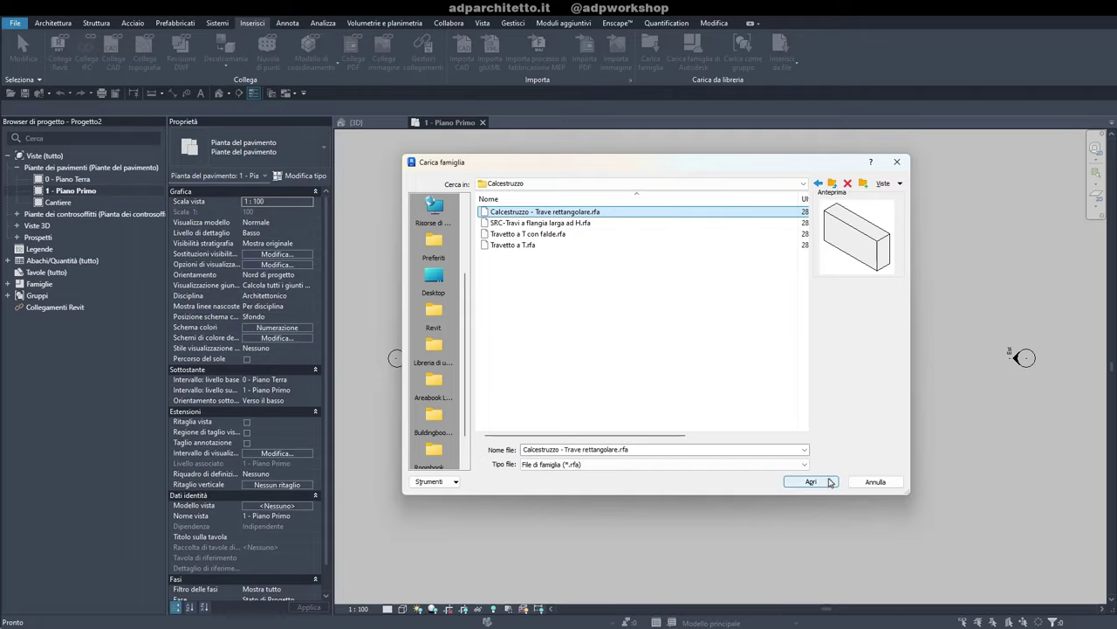
{"action": "left_click", "coordinate": [811, 481]}
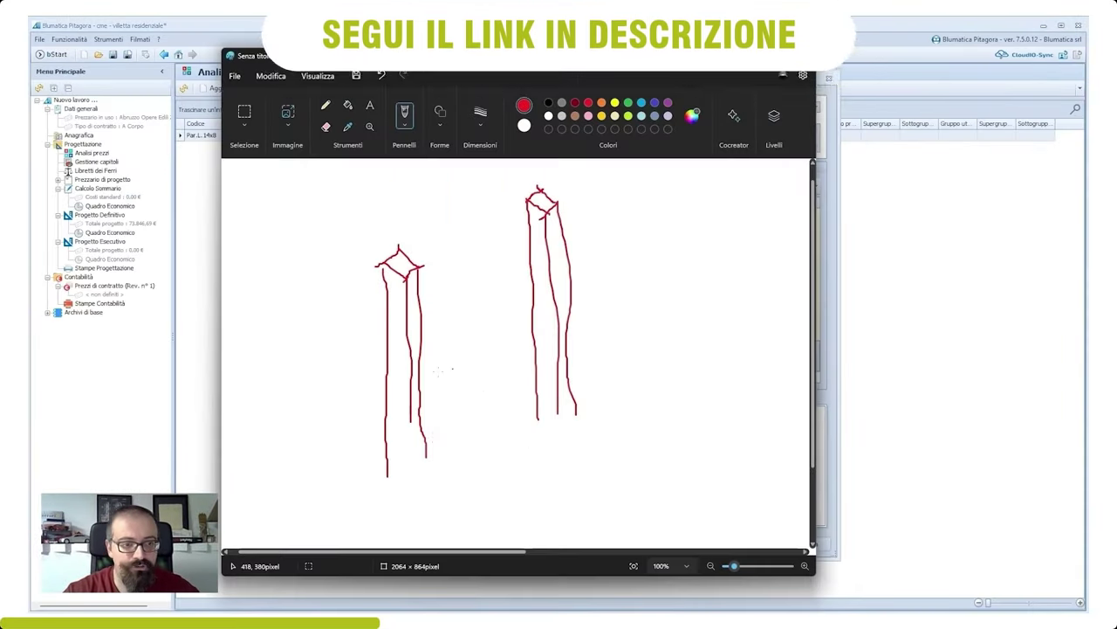
Sketch an orange stroke between the columns, then show Analisi prezzi's Aggiungi options
{"action": "mouse_move", "coordinate": [432, 476]}
{"action": "left_mouse_down"}
{"action": "mouse_move", "coordinate": [555, 429]}
{"action": "mouse_move", "coordinate": [550, 515]}
{"action": "mouse_move", "coordinate": [436, 530]}
{"action": "left_mouse_up"}
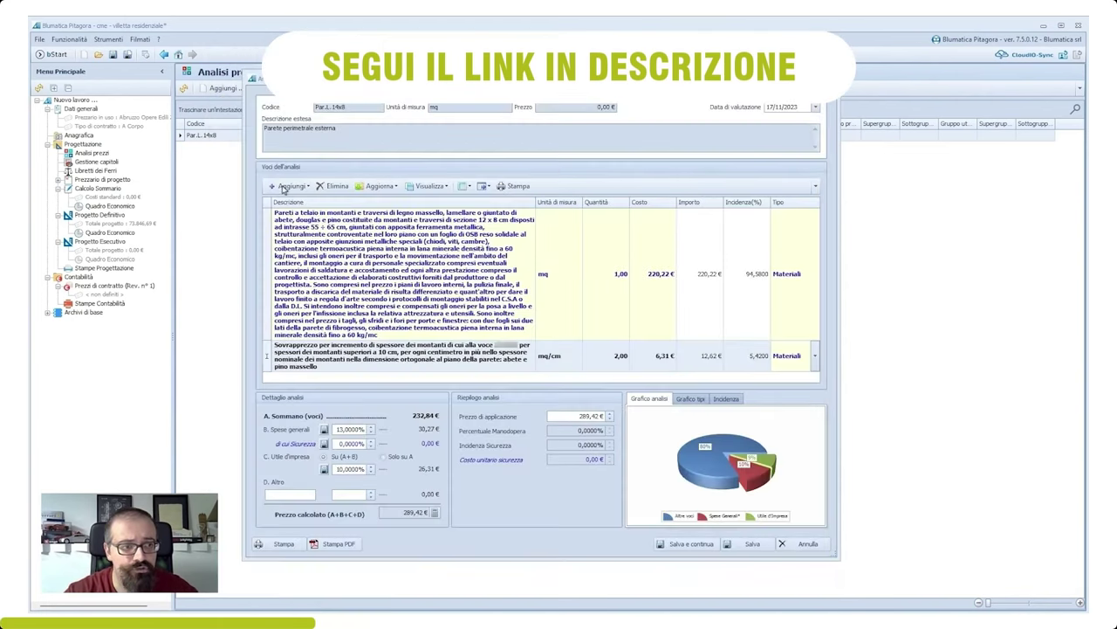
{"action": "left_click", "coordinate": [289, 186]}
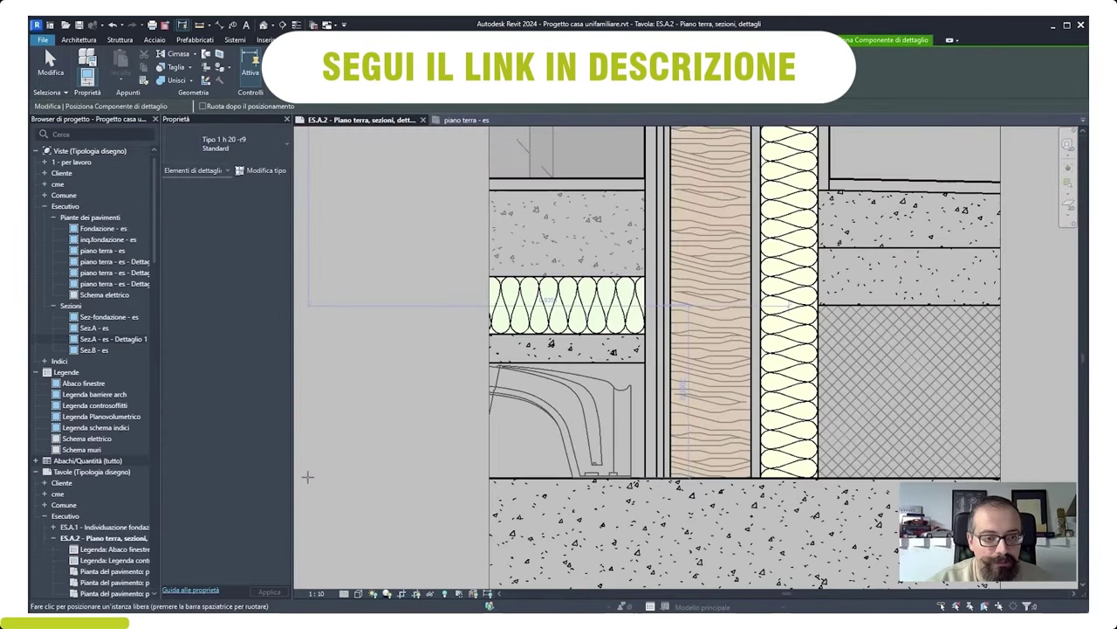
Place one detail component in the ES.A.2 wall section and stop placing
{"action": "left_click", "coordinate": [593, 472]}
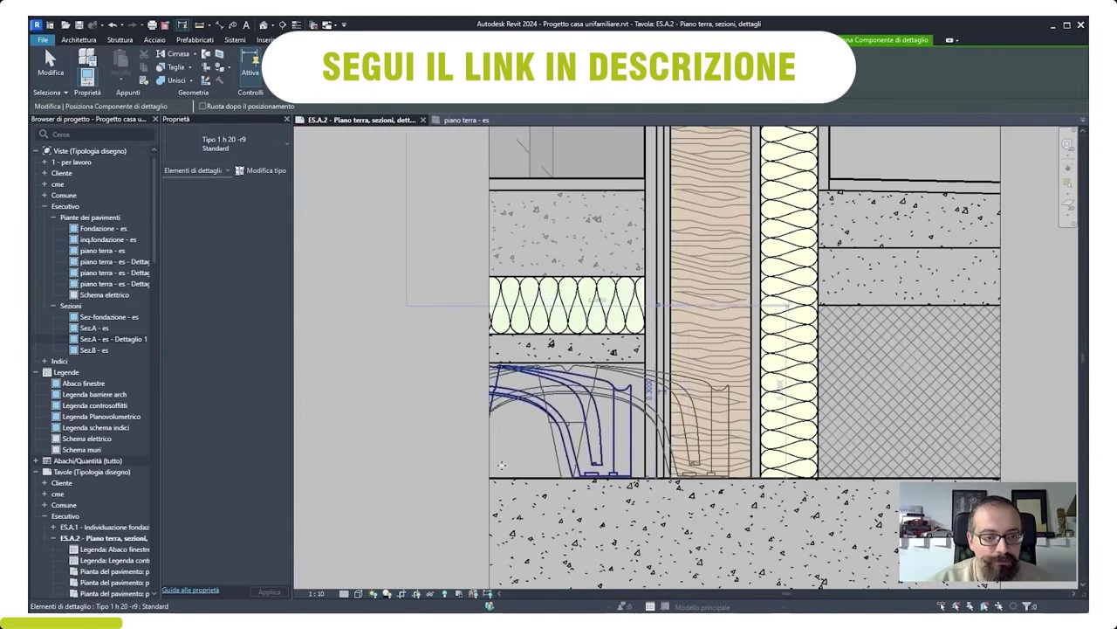
{"action": "key", "text": "Escape"}
{"action": "scroll", "coordinate": [589, 445], "scroll_direction": "up", "scroll_amount": 3}
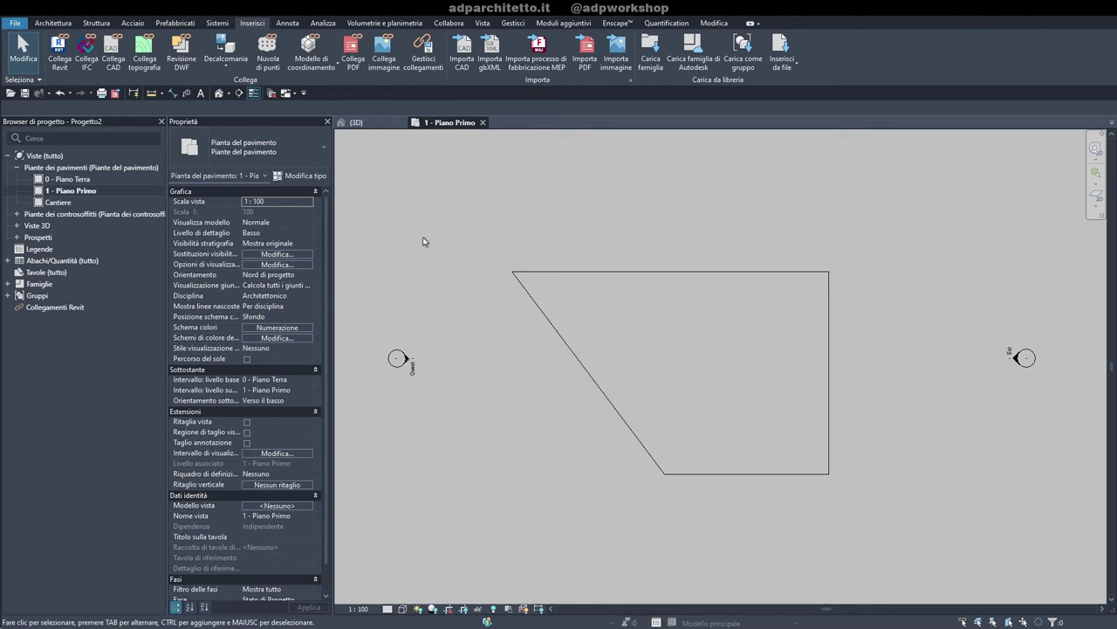
Create a beam system bounded by the picked slab outline edges
{"action": "left_click", "coordinate": [97, 23]}
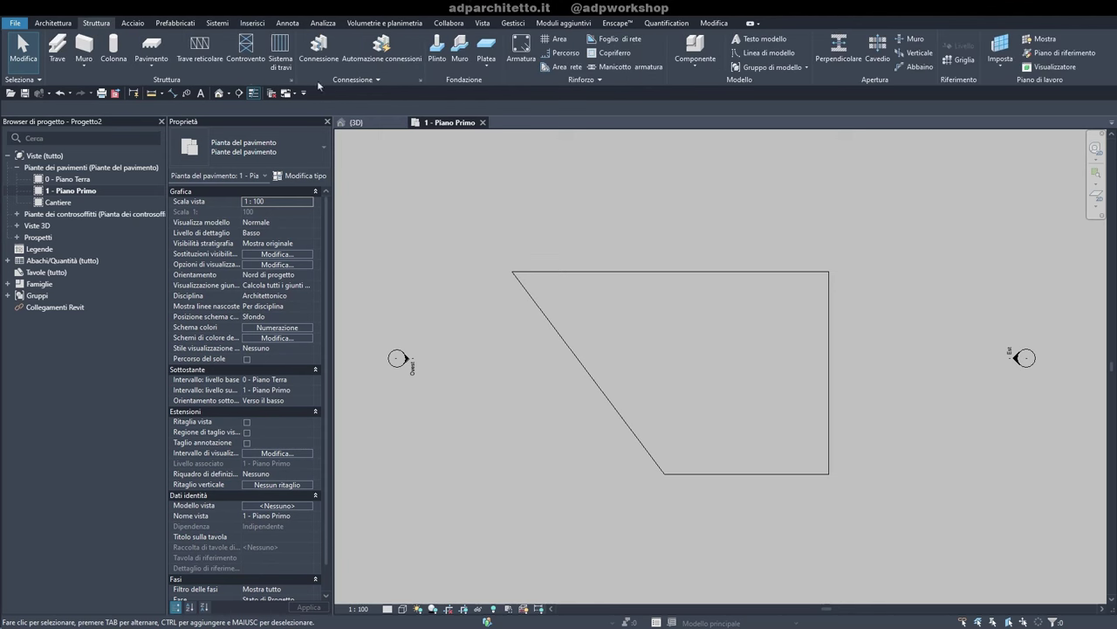
{"action": "left_click", "coordinate": [280, 52]}
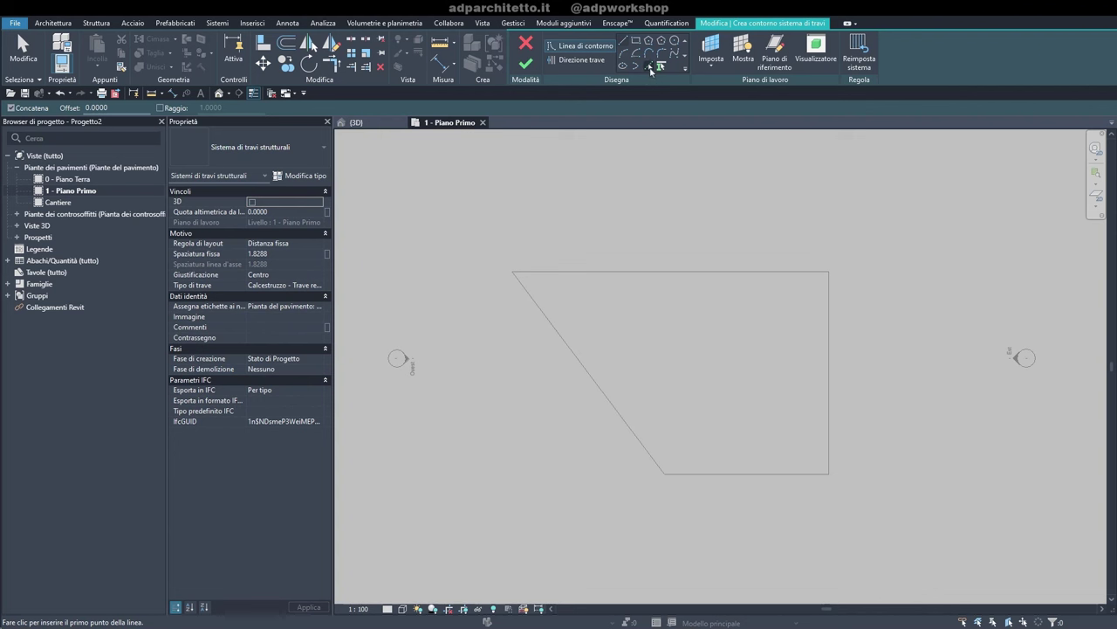
{"action": "left_click", "coordinate": [650, 69]}
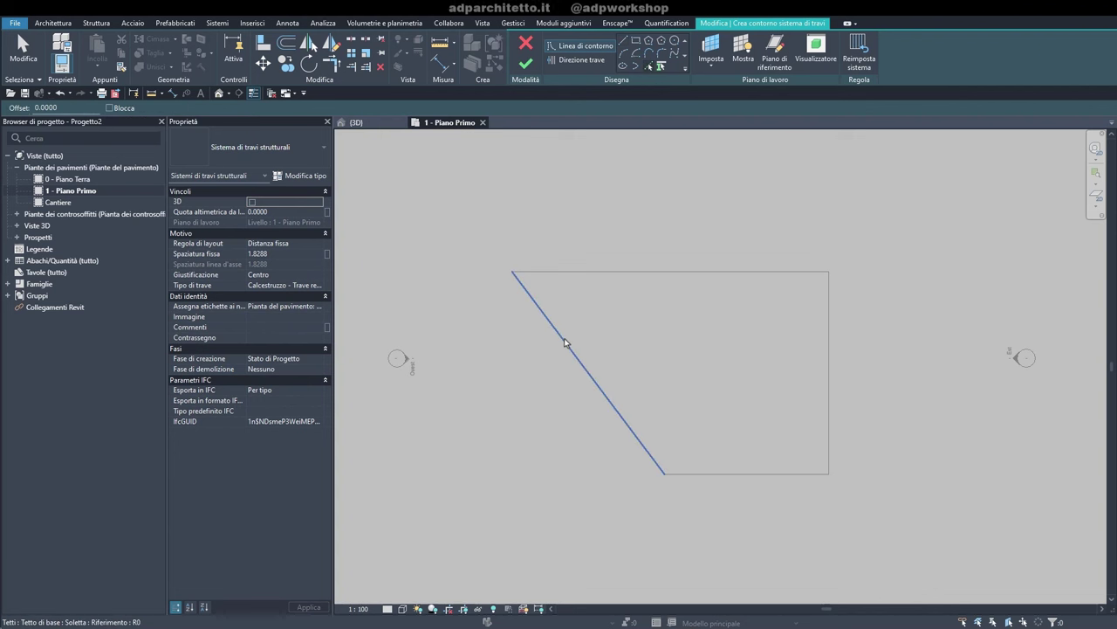
{"action": "key", "text": "Tab"}
{"action": "left_click", "coordinate": [564, 343]}
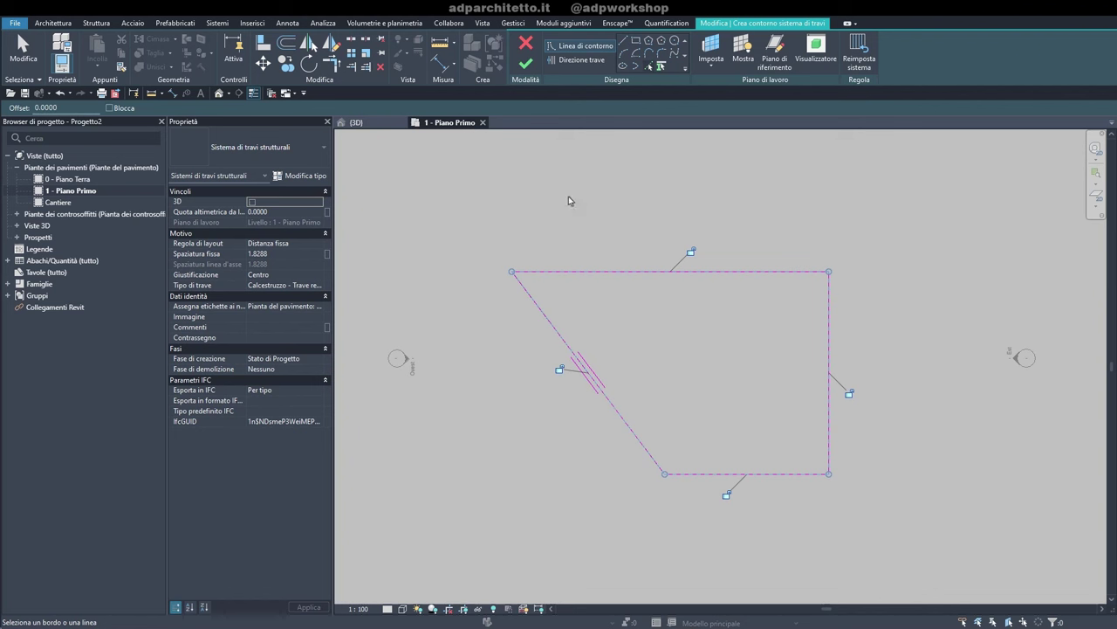
{"action": "left_click", "coordinate": [526, 65]}
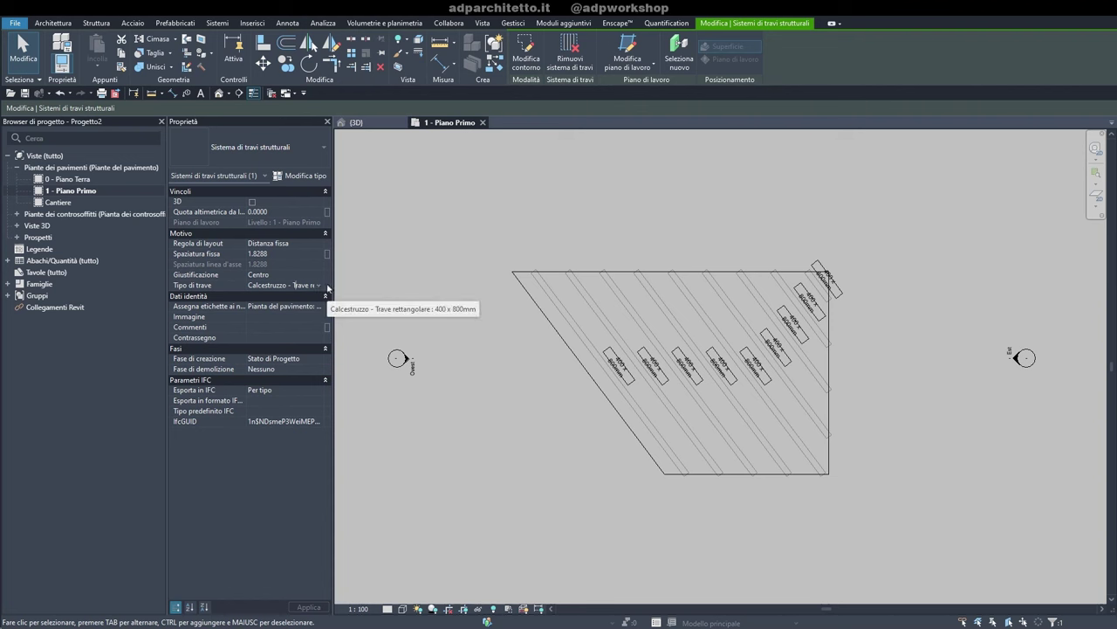
Review beam types, keep 400 x 800mm, and search 'trave' in the Project Browser
{"action": "left_click", "coordinate": [324, 288]}
{"action": "left_click", "coordinate": [320, 286]}
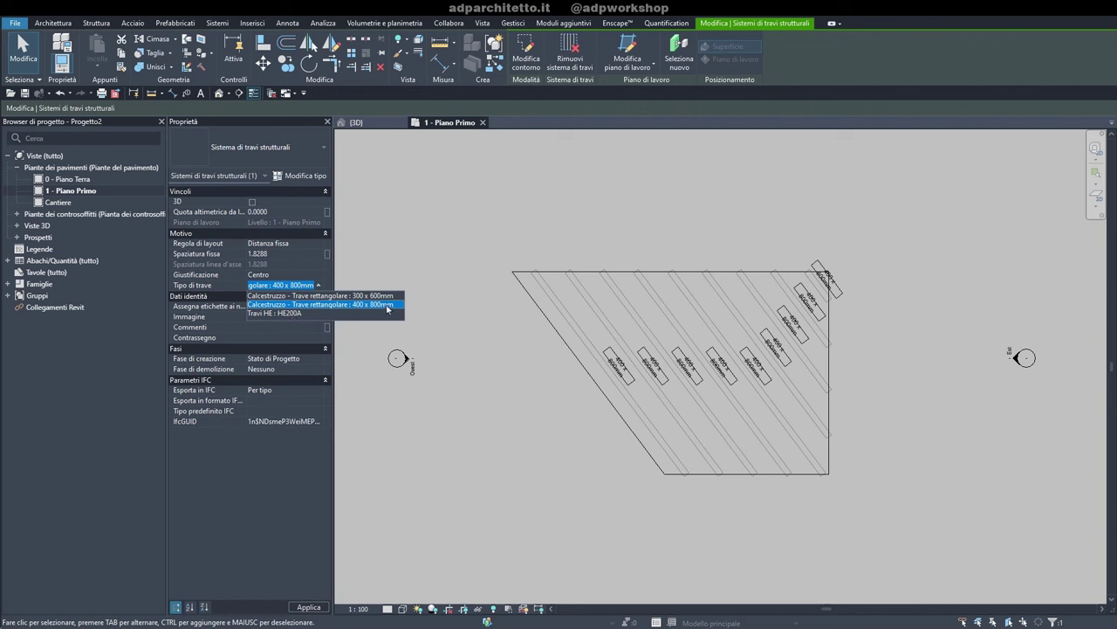
{"action": "left_click", "coordinate": [387, 306]}
{"action": "left_click", "coordinate": [68, 138]}
{"action": "type", "text": "trave"}
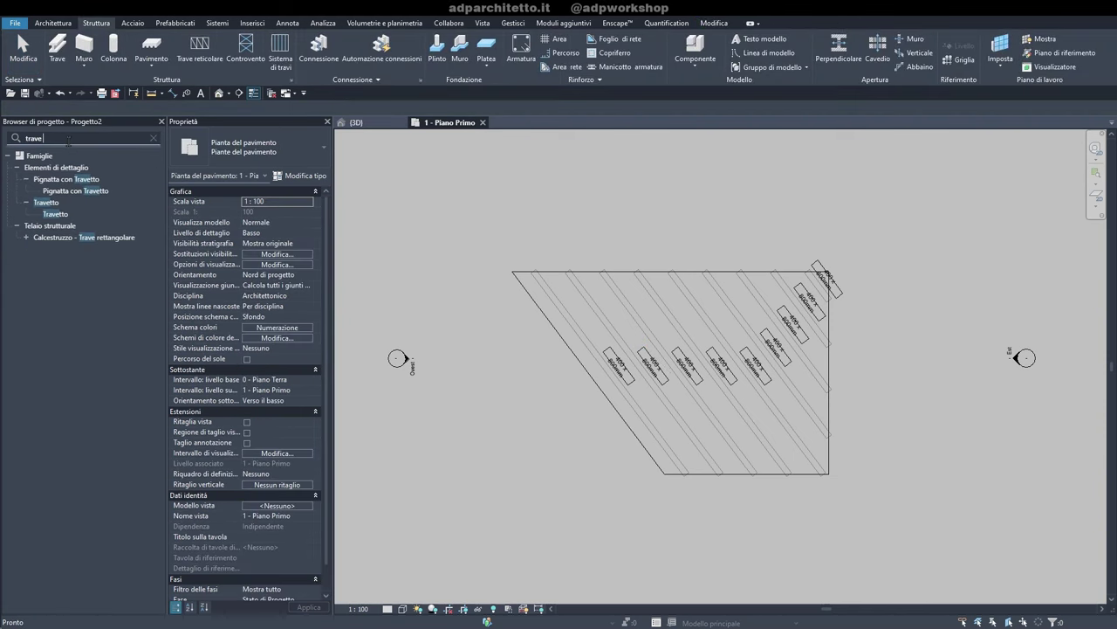
Duplicate the 400 x 800mm beam type as a new type named 600 x 1200
{"action": "left_click", "coordinate": [27, 237]}
{"action": "left_click", "coordinate": [103, 237]}
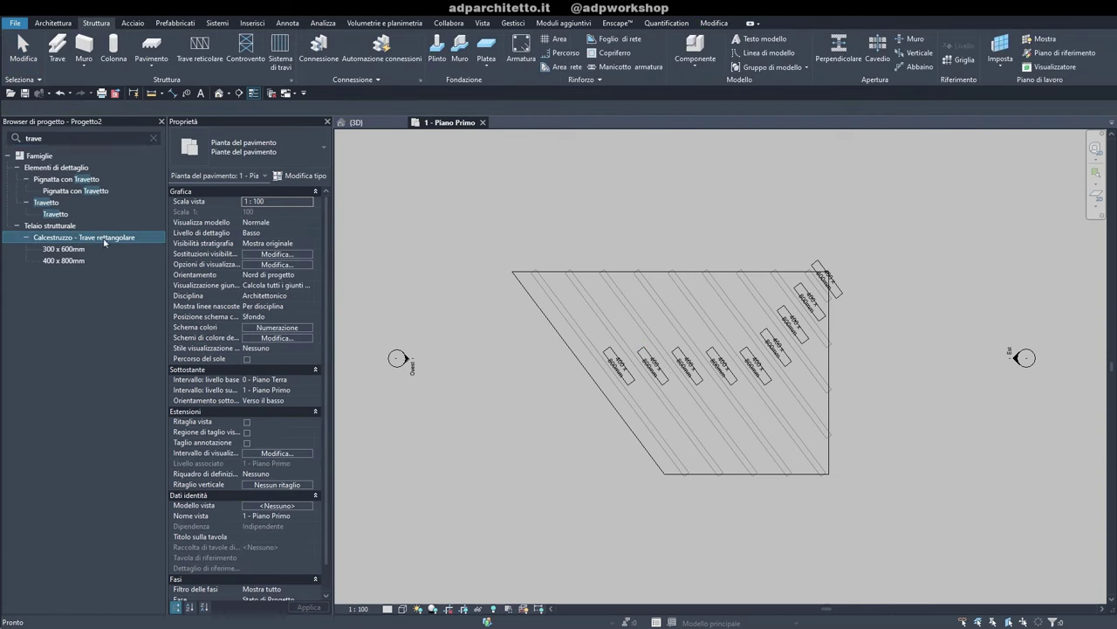
{"action": "left_click", "coordinate": [60, 259]}
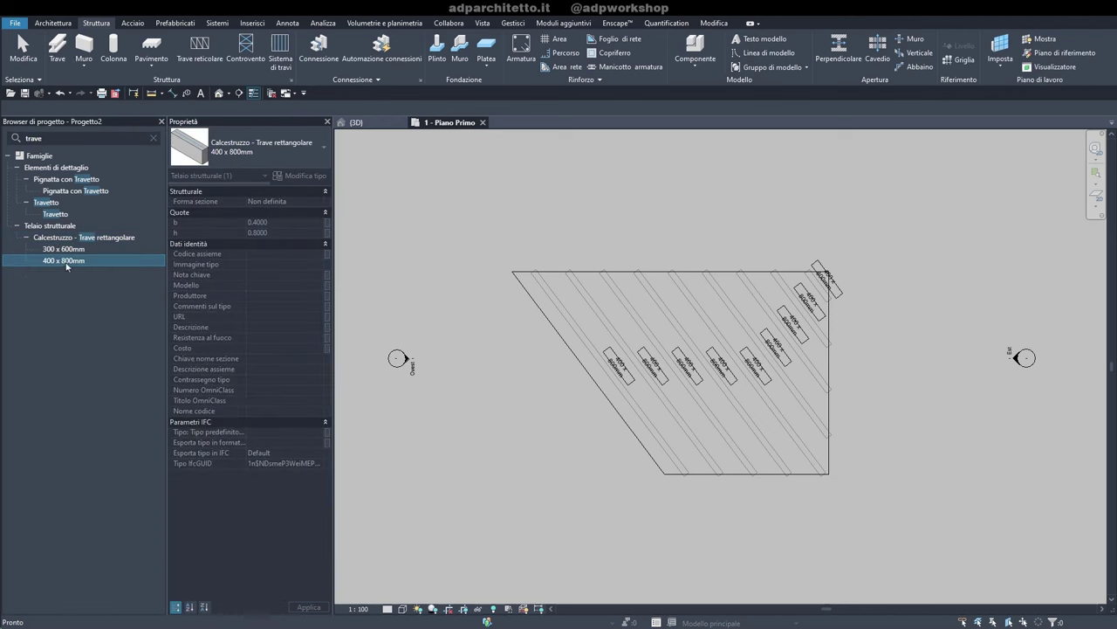
{"action": "right_click", "coordinate": [66, 266]}
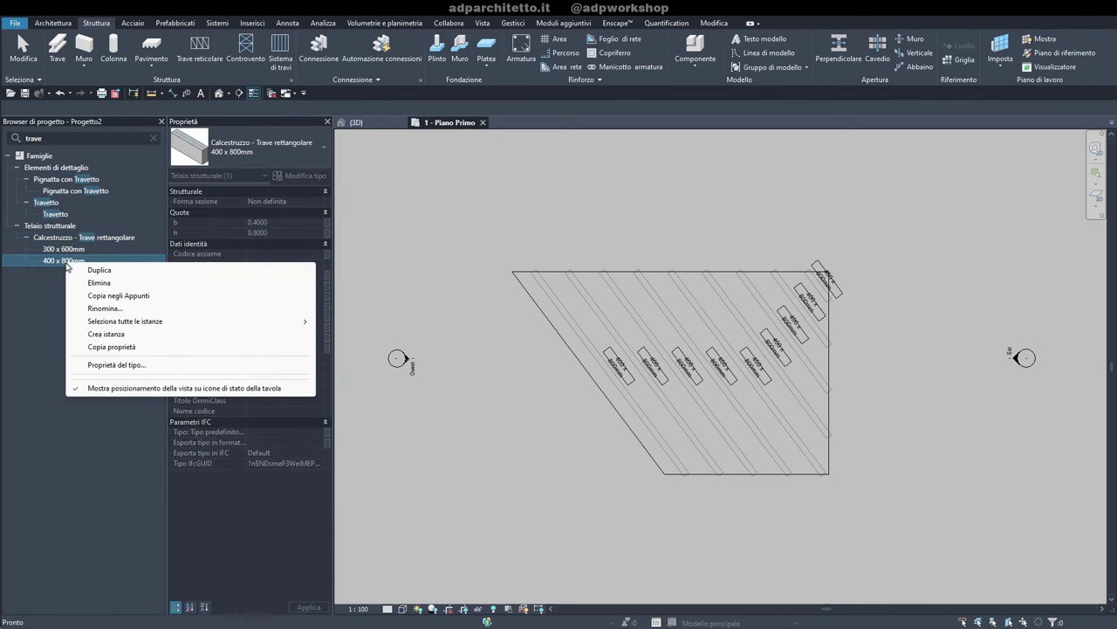
{"action": "left_click", "coordinate": [111, 270]}
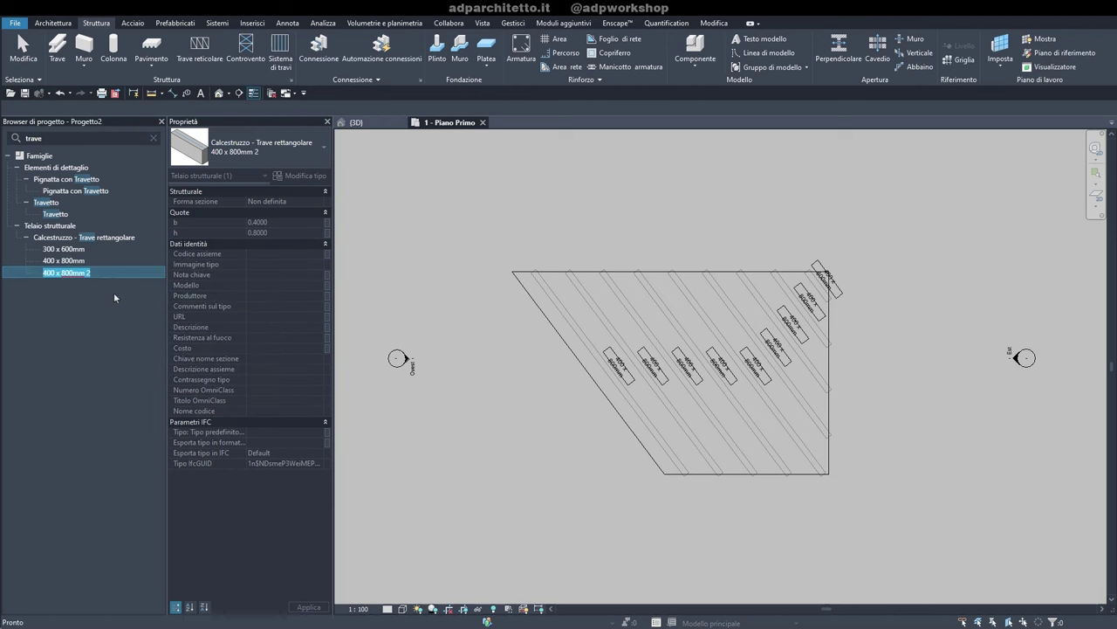
{"action": "type", "text": "600 x"}
{"action": "type", "text": " 1200"}
{"action": "key", "text": "Return"}
Set the 600 x 1200 type dimensions to b 0.6 and h 1.2
{"action": "double_click", "coordinate": [83, 274]}
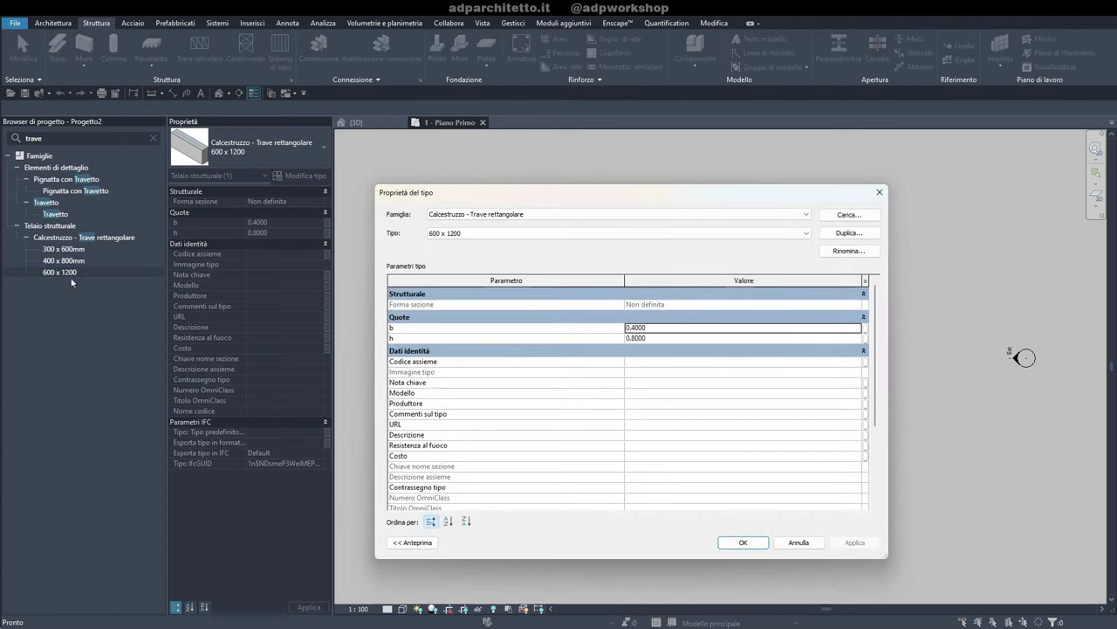
{"action": "double_click", "coordinate": [667, 329]}
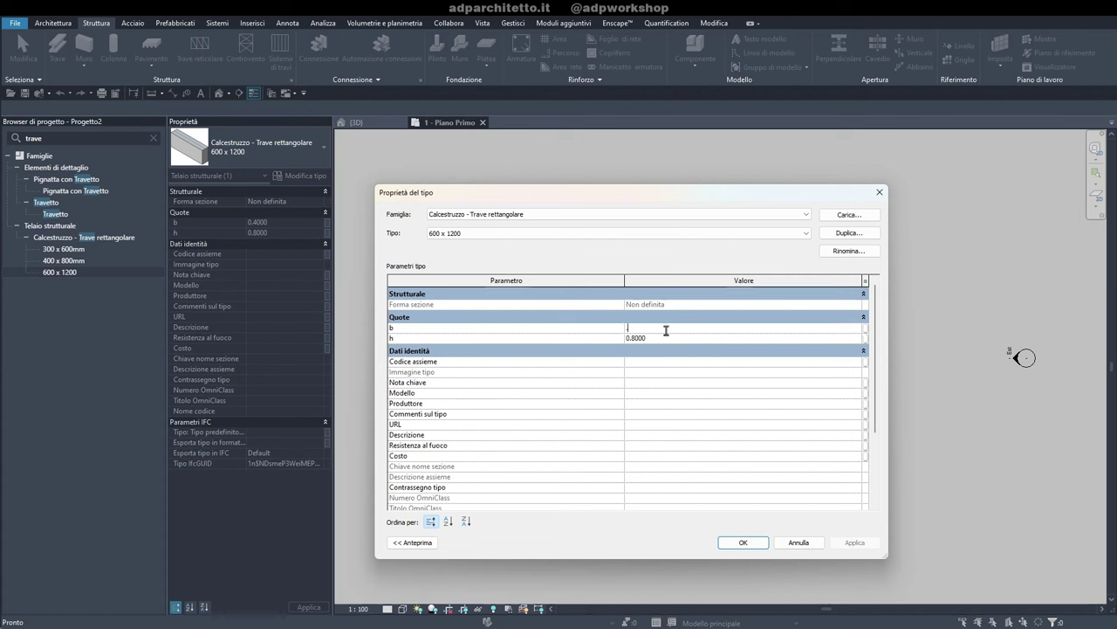
{"action": "type", "text": "1..2"}
{"action": "key", "text": "Return"}
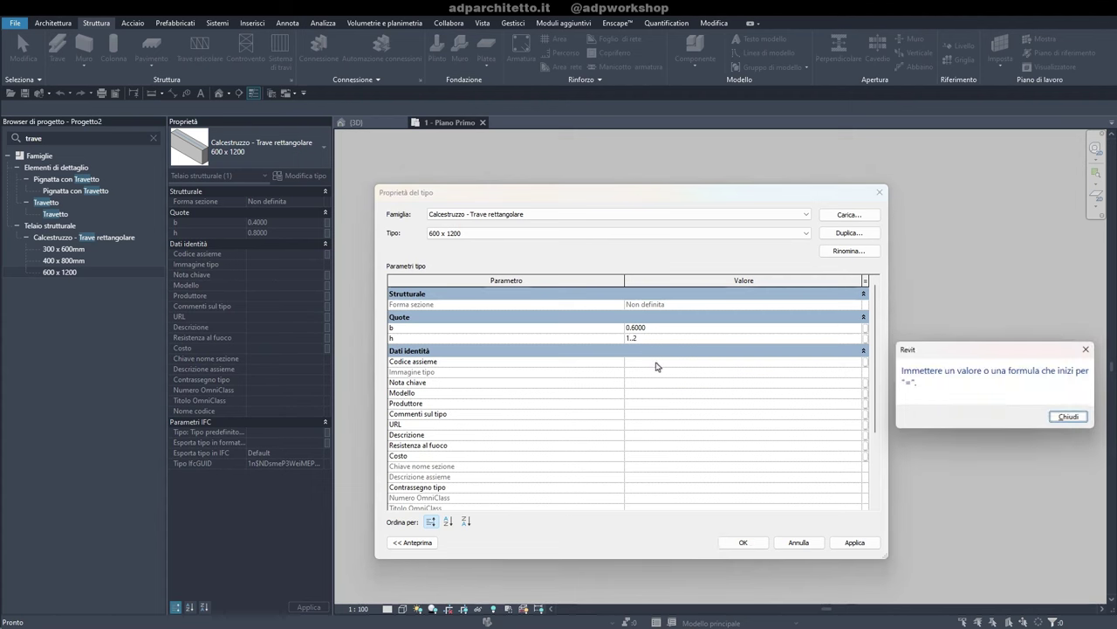
{"action": "left_click", "coordinate": [1062, 420]}
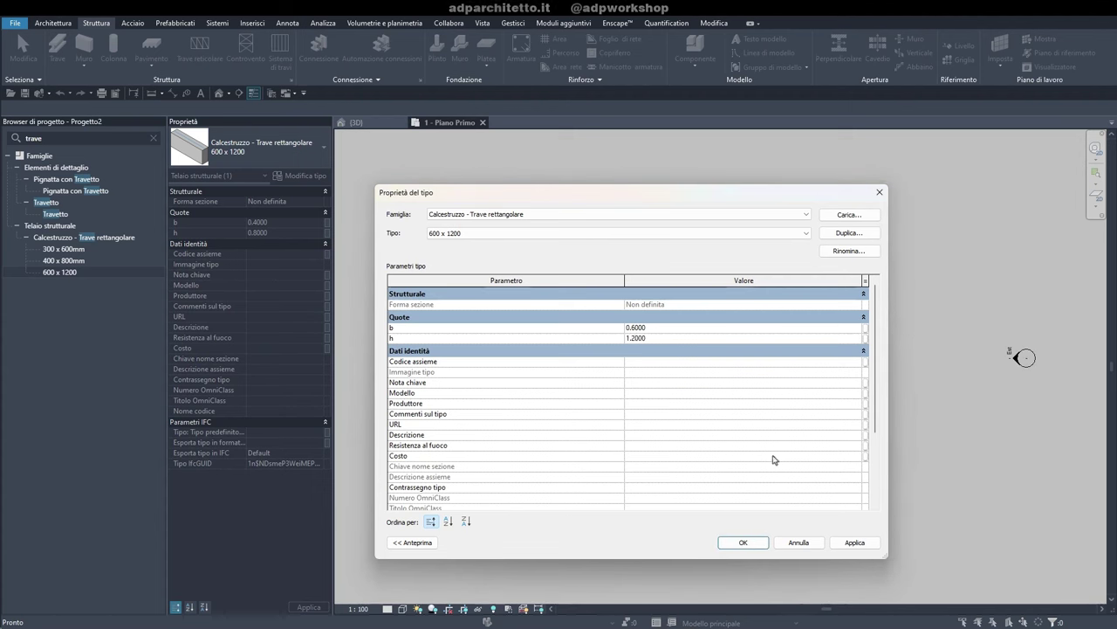
{"action": "left_click", "coordinate": [758, 543]}
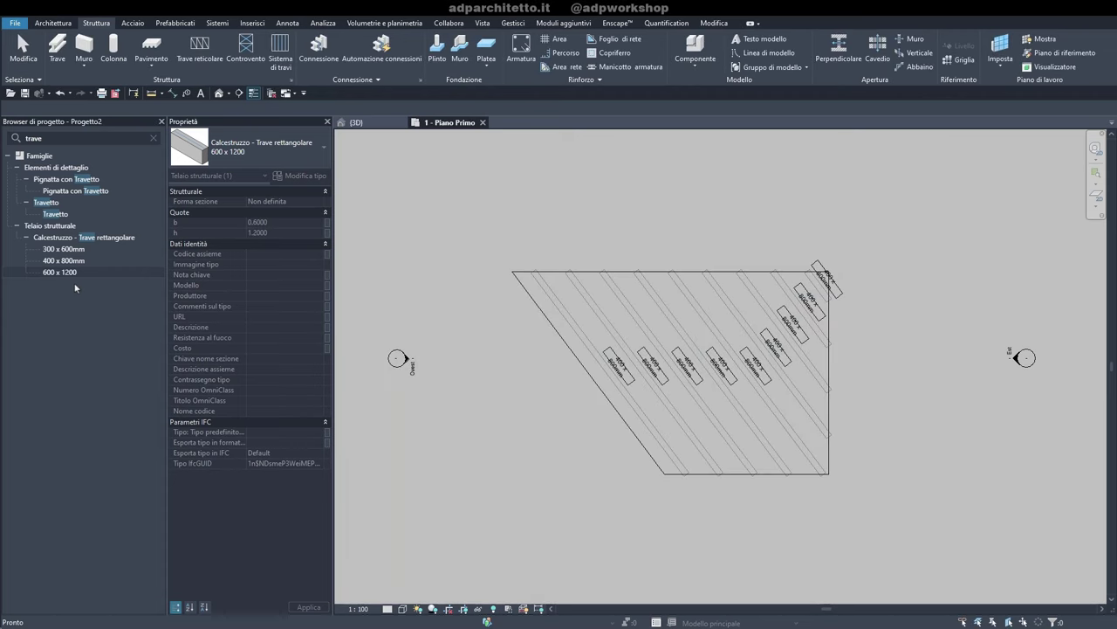
Clear the family filter and return to the floor plan's own properties
{"action": "left_click", "coordinate": [563, 328]}
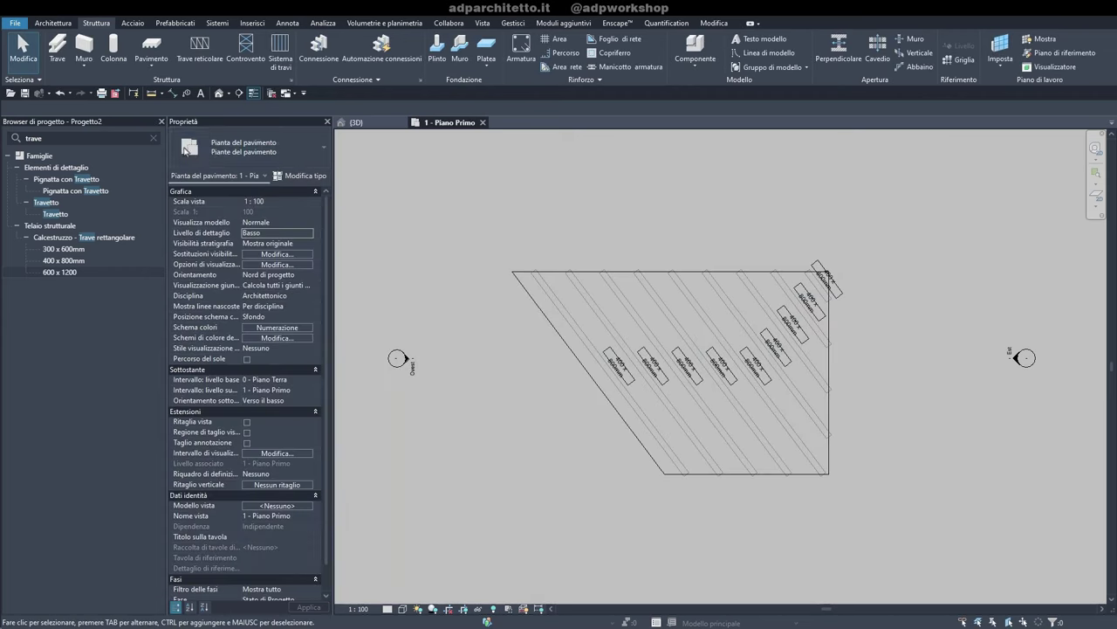
{"action": "left_click", "coordinate": [154, 138]}
{"action": "left_click", "coordinate": [487, 275]}
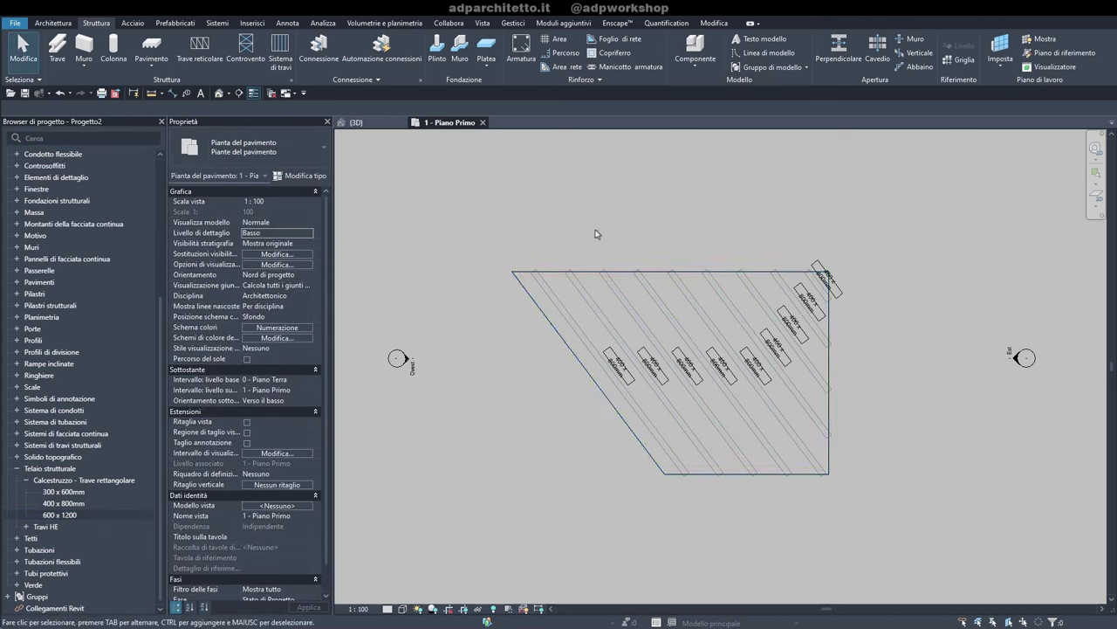
Give the beam system Calcestruzzo 400 x 800mm rectangular beams at fixed spacing 1.5
{"action": "left_click", "coordinate": [540, 310]}
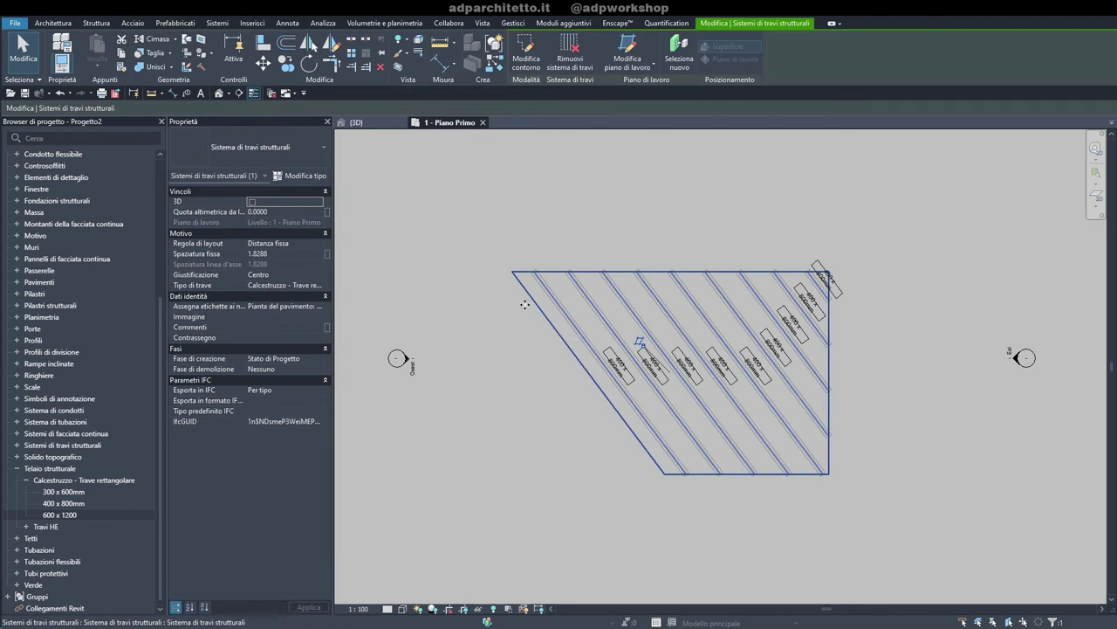
{"action": "left_click", "coordinate": [323, 286]}
{"action": "left_click", "coordinate": [320, 286]}
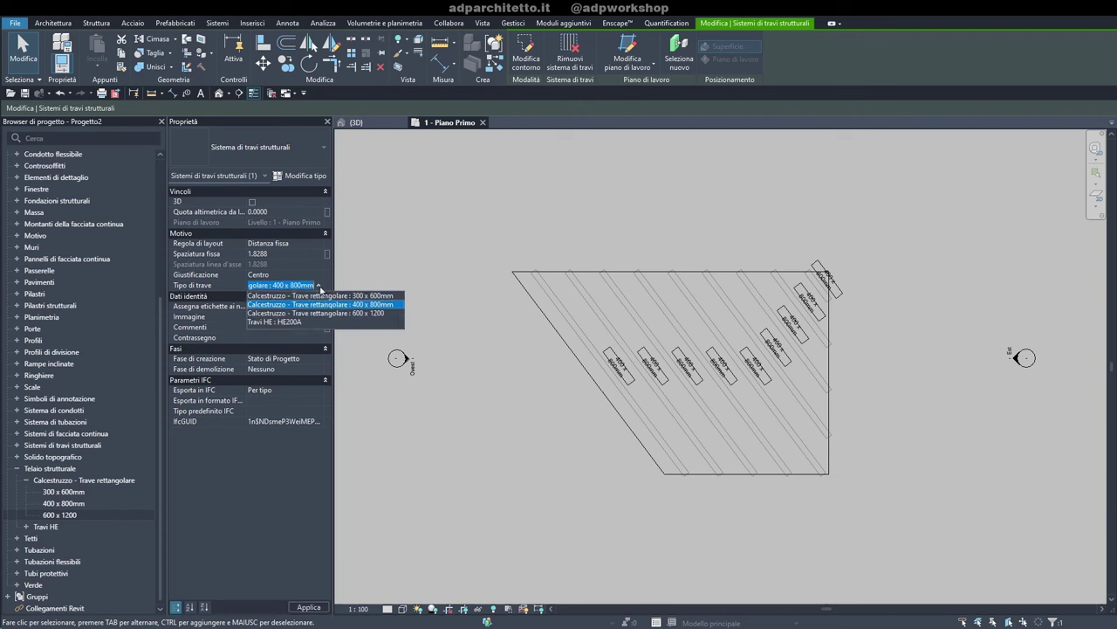
{"action": "left_click", "coordinate": [366, 306]}
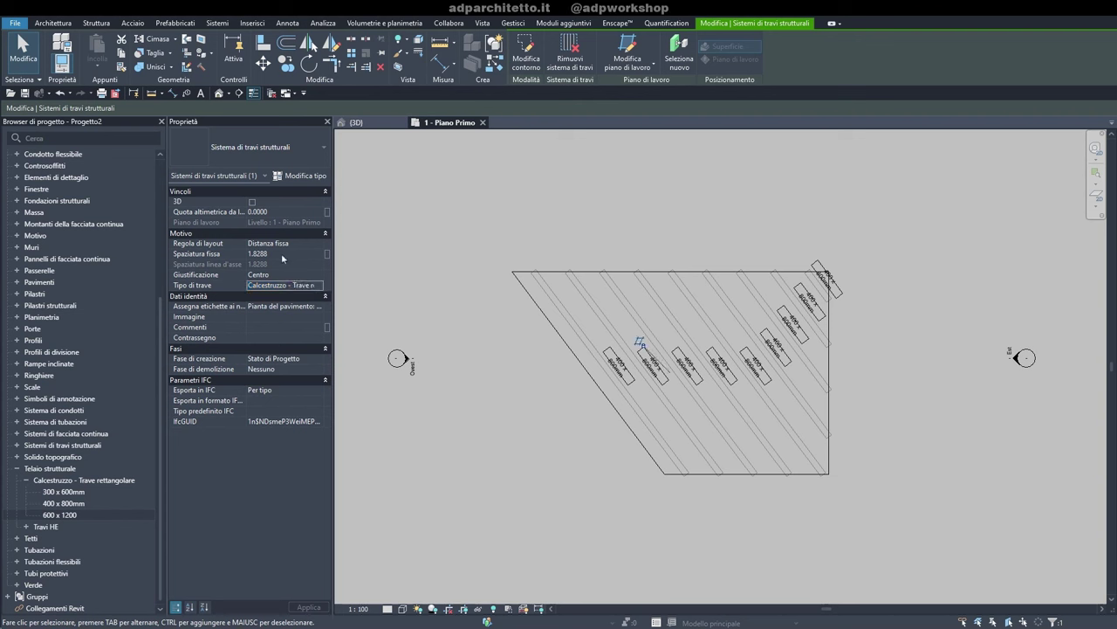
{"action": "left_click", "coordinate": [282, 258]}
{"action": "type", "text": "1.5"}
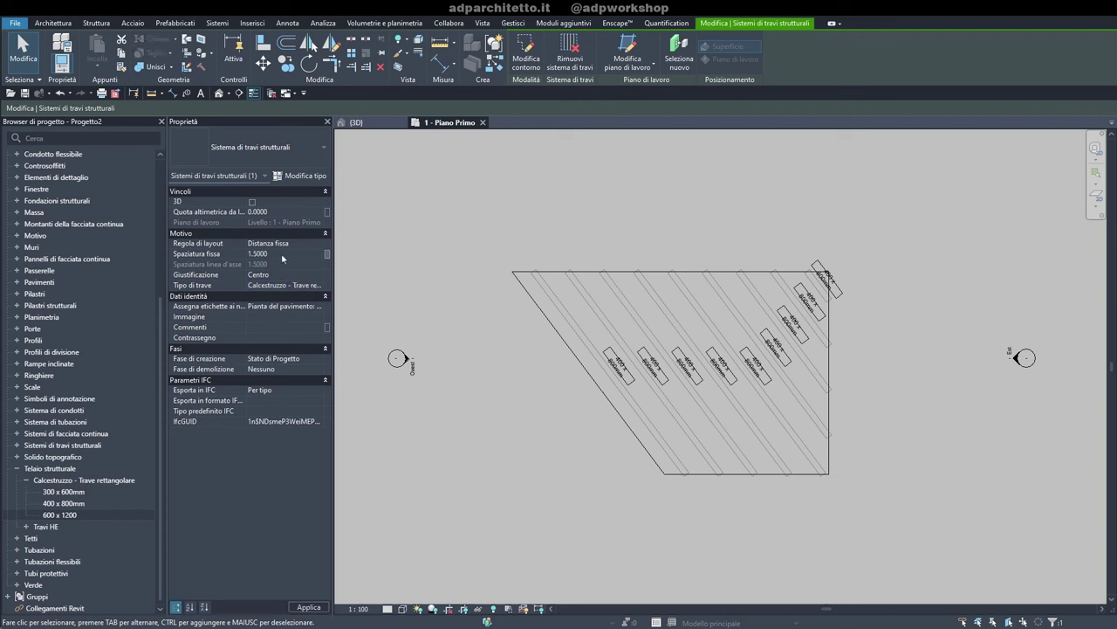
{"action": "left_click", "coordinate": [495, 376]}
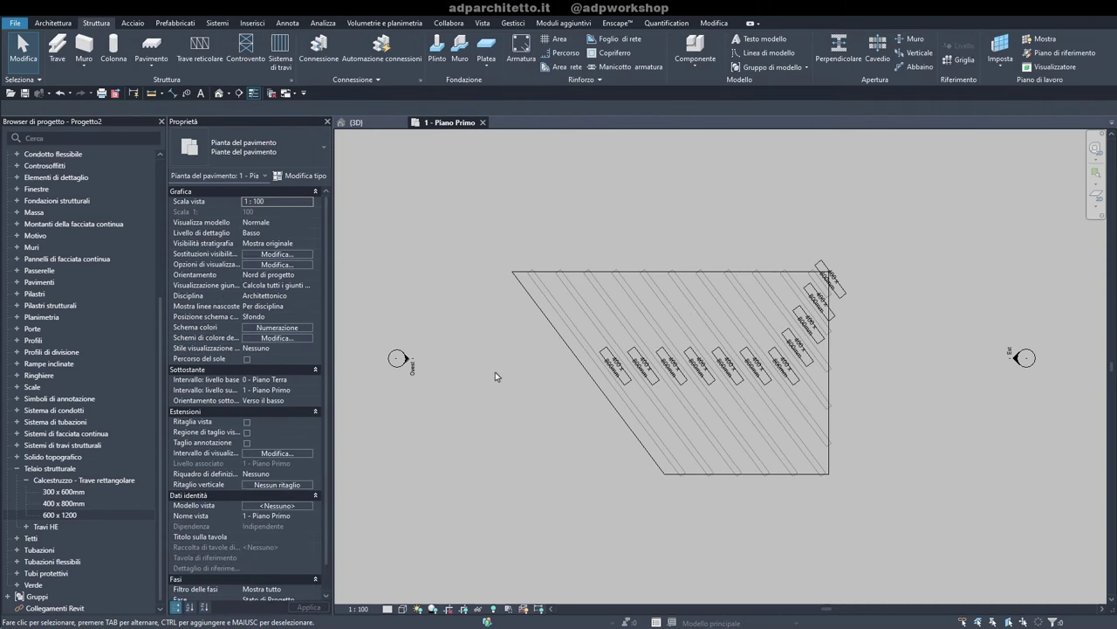
{"action": "left_click", "coordinate": [558, 339]}
Start a similar beam system (CS) bounded by the whole roof outline
{"action": "key", "text": "c"}
{"action": "key", "text": "s"}
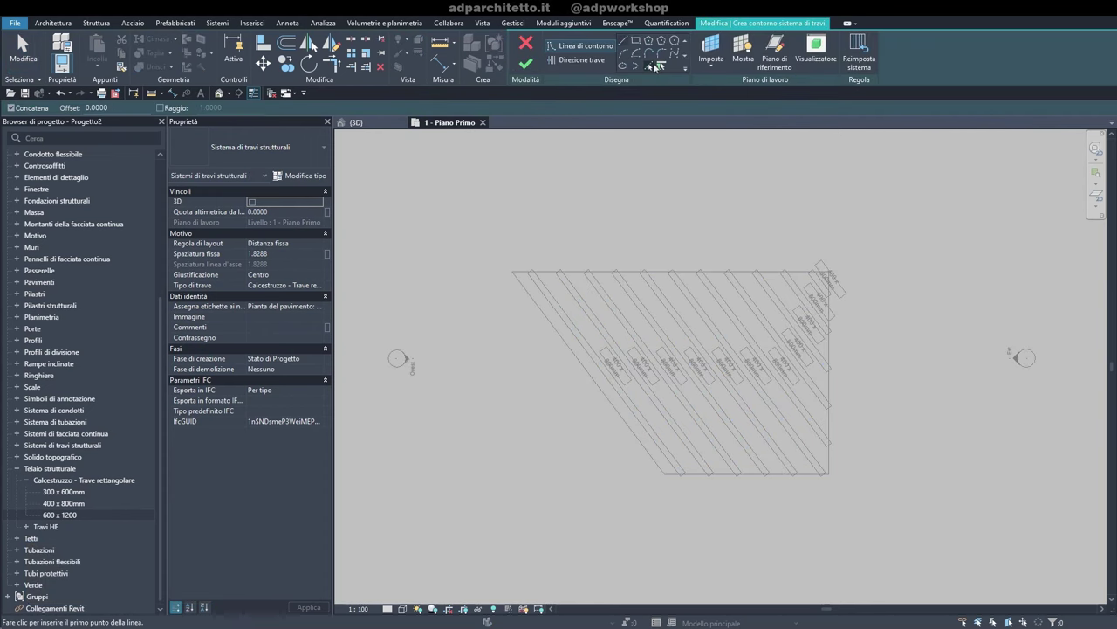
{"action": "left_click", "coordinate": [659, 66]}
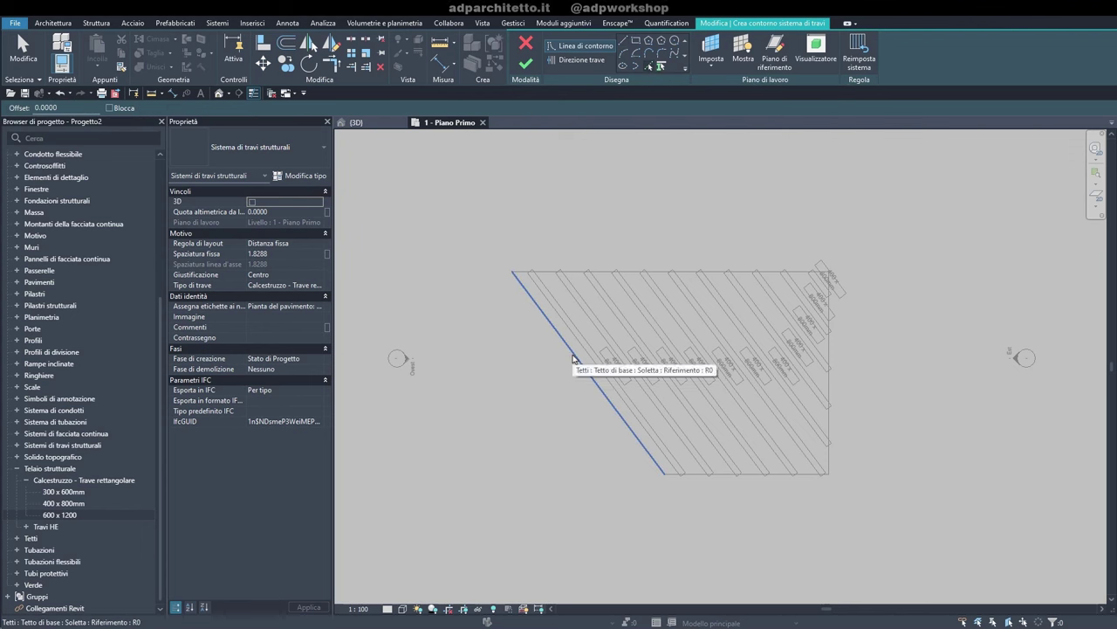
{"action": "key", "text": "Tab"}
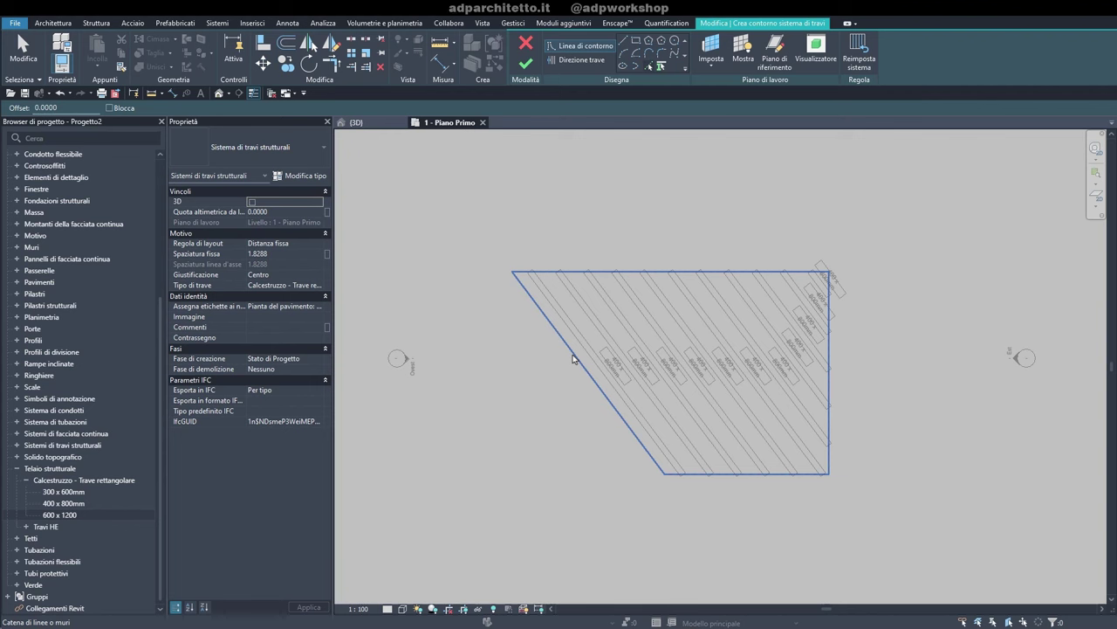
{"action": "left_click", "coordinate": [574, 358]}
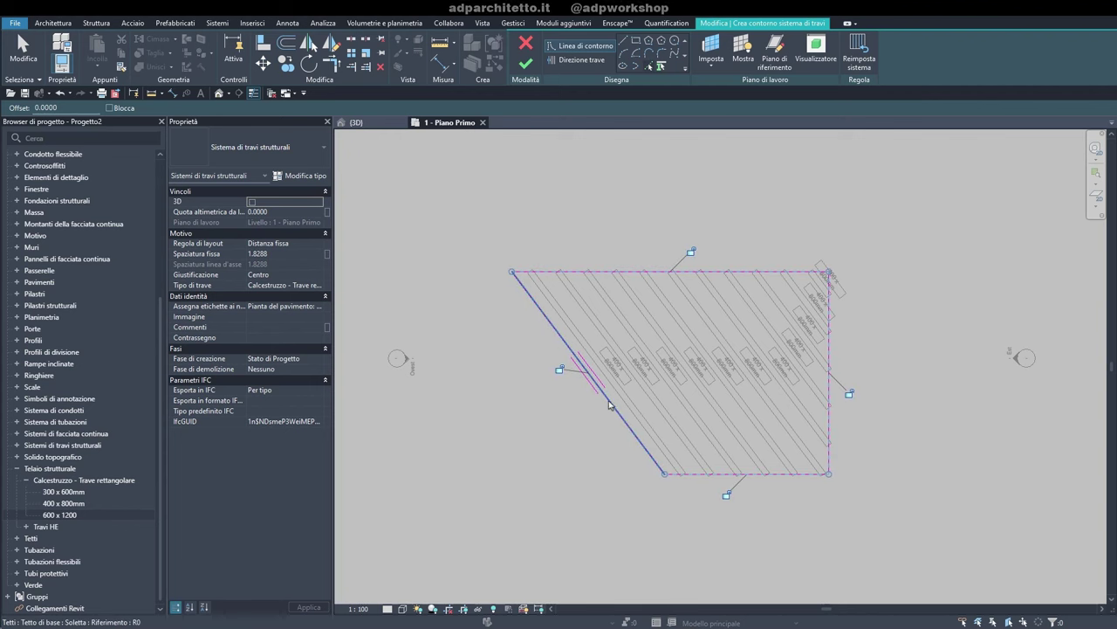
Set a vertical beam direction and finish the sketch to create the beams
{"action": "left_click", "coordinate": [580, 61]}
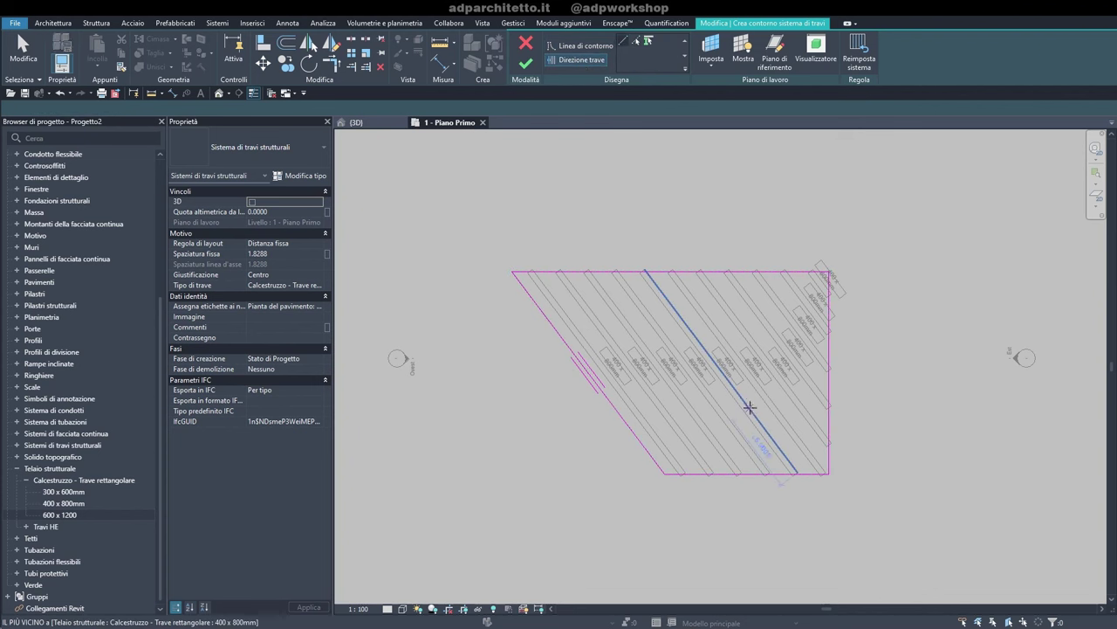
{"action": "left_click", "coordinate": [707, 421]}
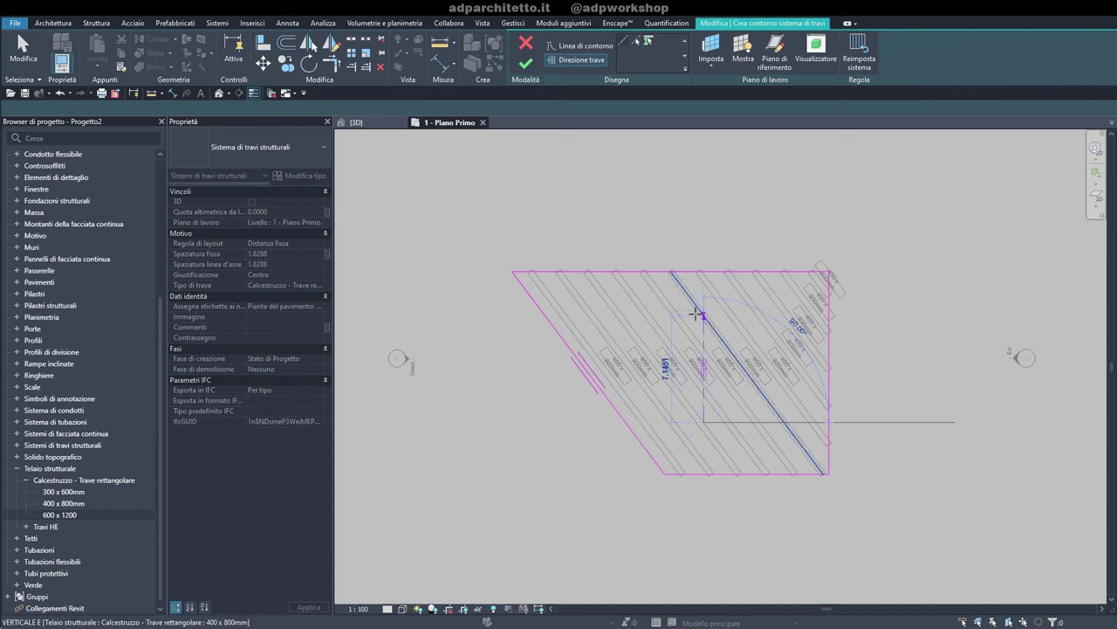
{"action": "scroll", "coordinate": [699, 319], "scroll_direction": "up", "scroll_amount": 3}
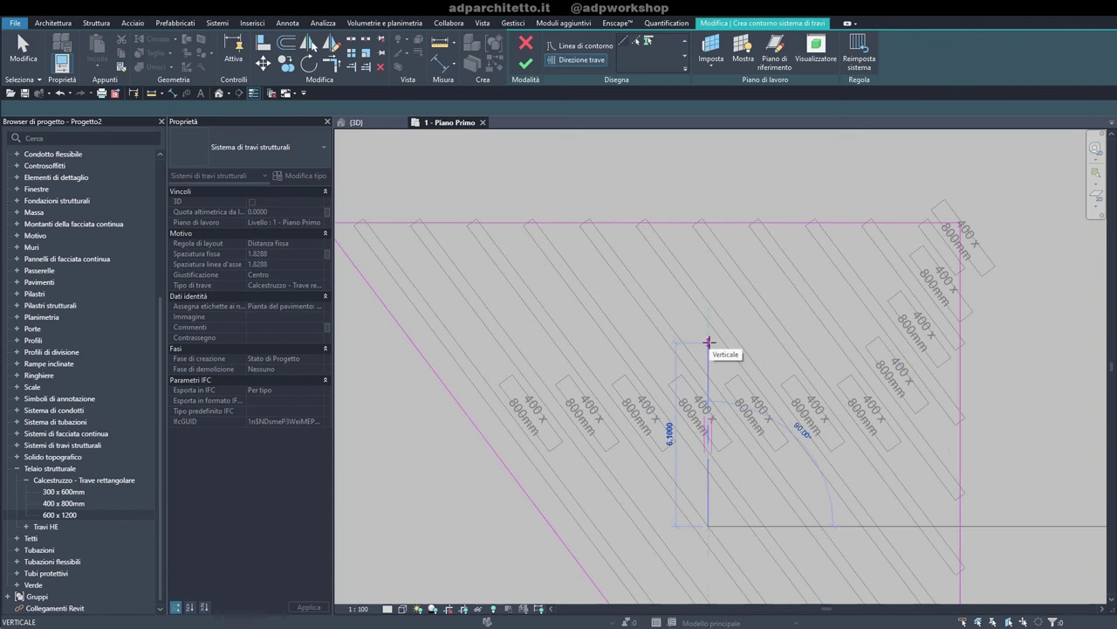
{"action": "left_click", "coordinate": [709, 341]}
{"action": "middle_click", "coordinate": [709, 342]}
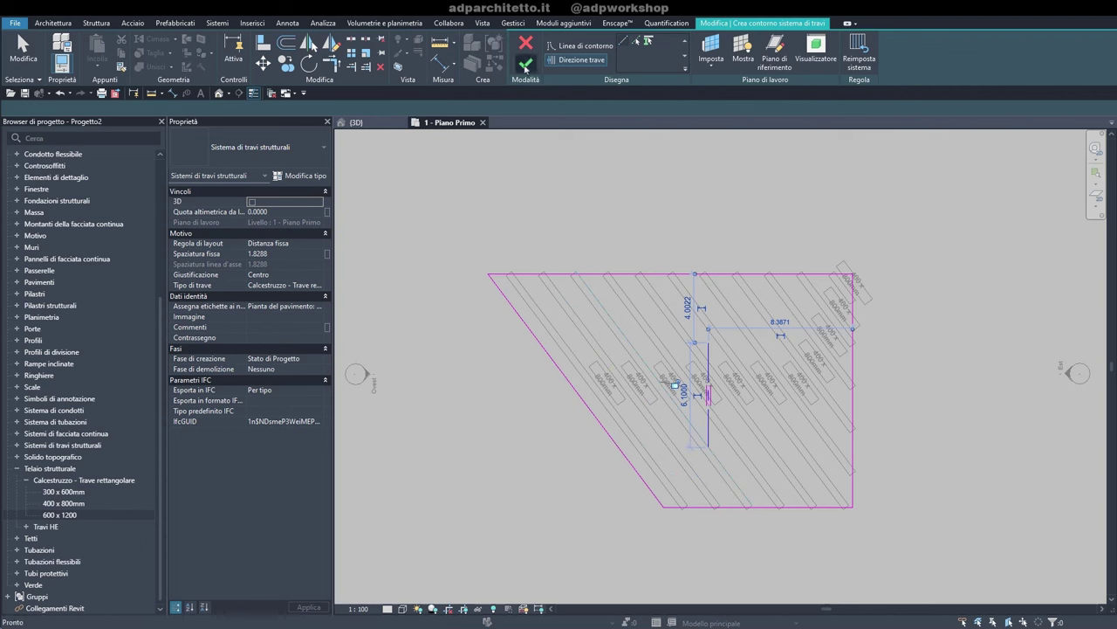
{"action": "left_click", "coordinate": [525, 65]}
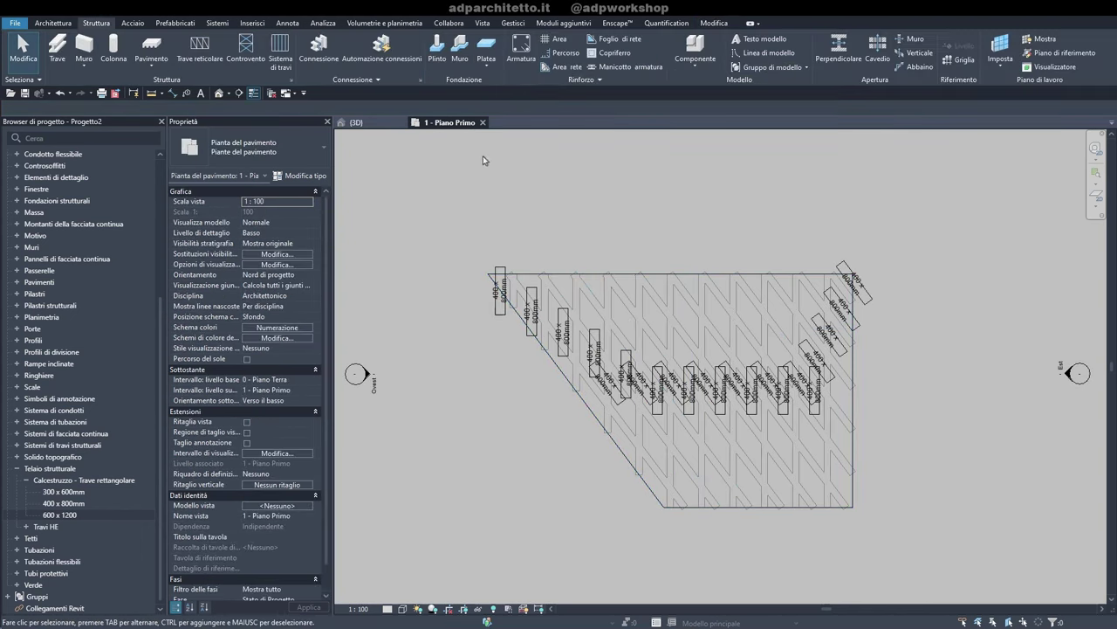
{"action": "left_click", "coordinate": [356, 122]}
Orbit and pan the 3D view to inspect the concrete beams under the slab
{"action": "mouse_move", "coordinate": [677, 411]}
{"action": "middle_mouse_down", "text": "shift"}
{"action": "mouse_move", "coordinate": [678, 389]}
{"action": "mouse_move", "coordinate": [938, 429]}
{"action": "middle_mouse_up", "text": "shift"}
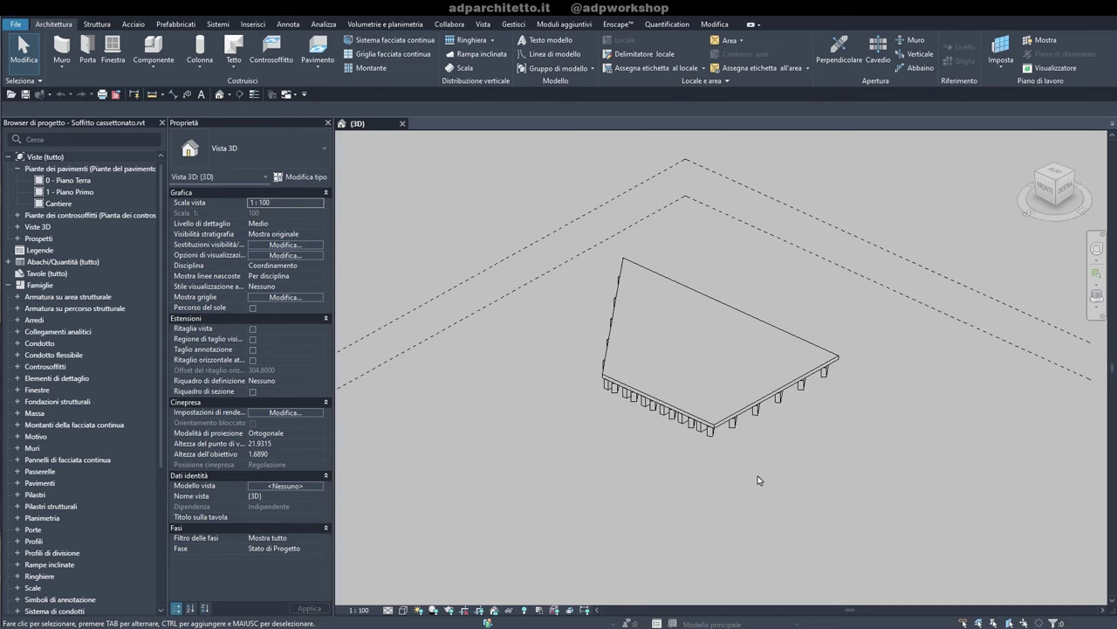
{"action": "middle_click_drag", "start_coordinate": [759, 480], "coordinate": [608, 451]}
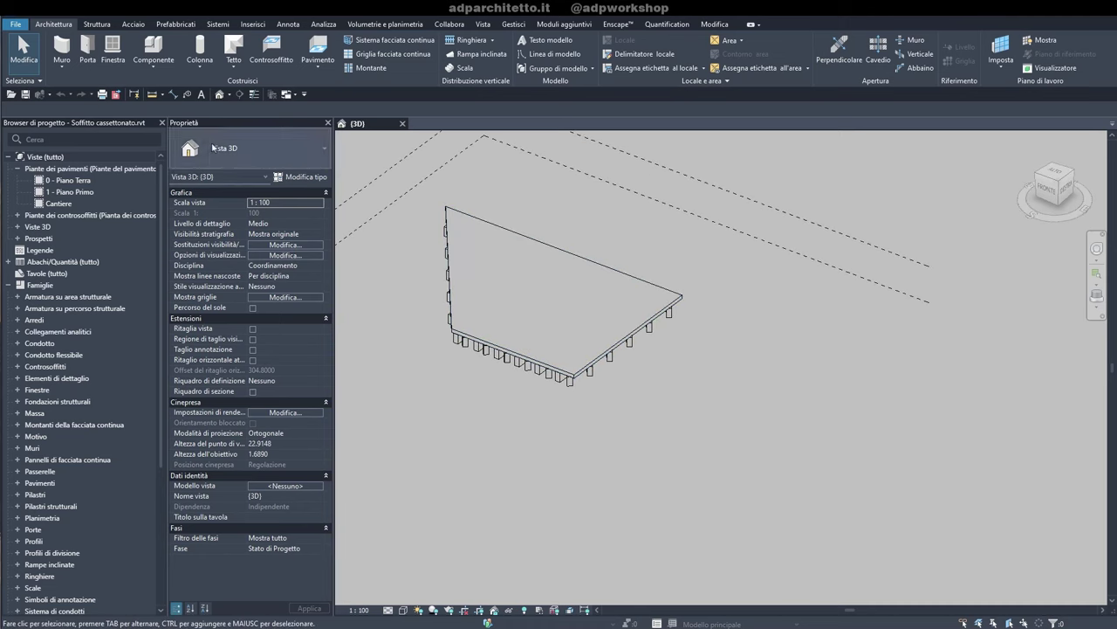
Create an in-place model of category Massa, keeping the default name Massa 1
{"action": "left_click", "coordinate": [155, 67]}
{"action": "left_click", "coordinate": [183, 113]}
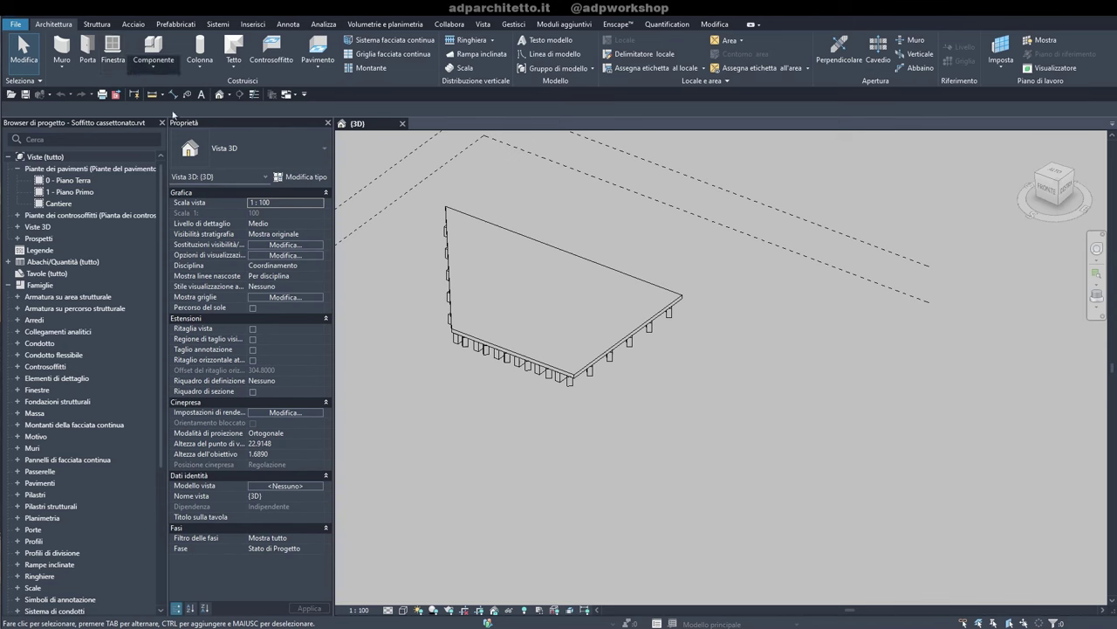
{"action": "scroll", "coordinate": [554, 298], "scroll_direction": "down", "scroll_amount": 5}
{"action": "left_click", "coordinate": [499, 322]}
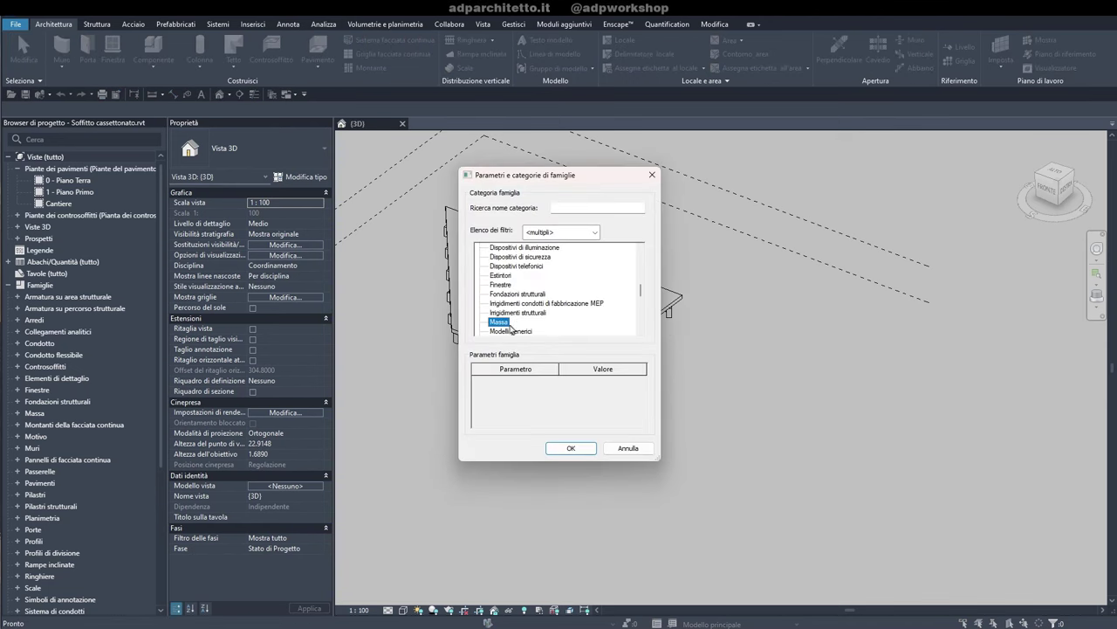
{"action": "left_click", "coordinate": [565, 449]}
{"action": "left_click", "coordinate": [566, 449]}
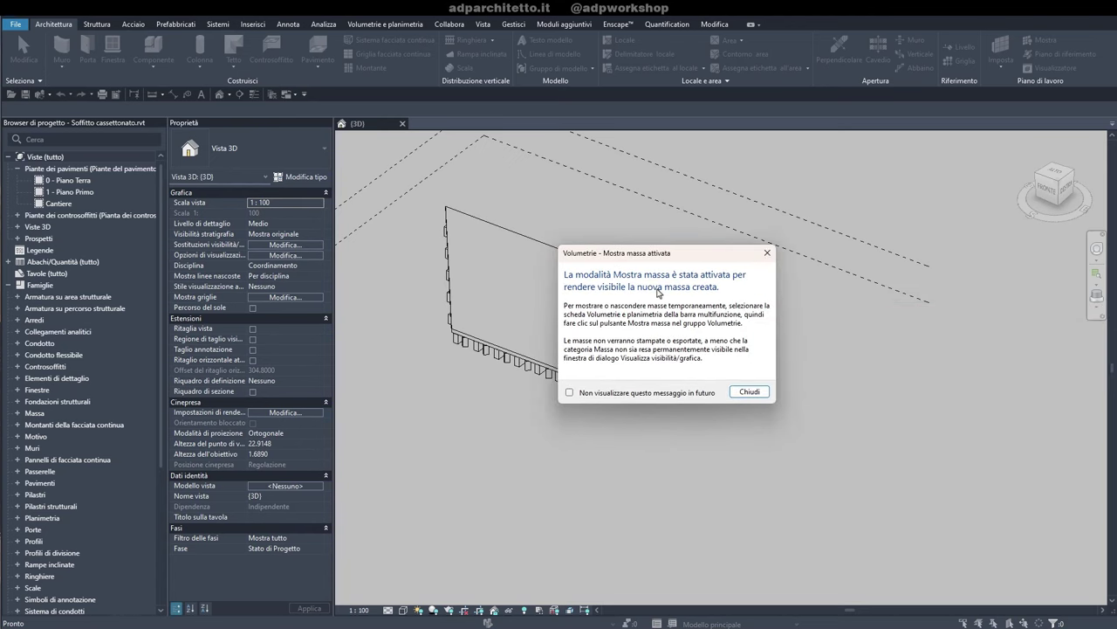
{"action": "left_click", "coordinate": [750, 392]}
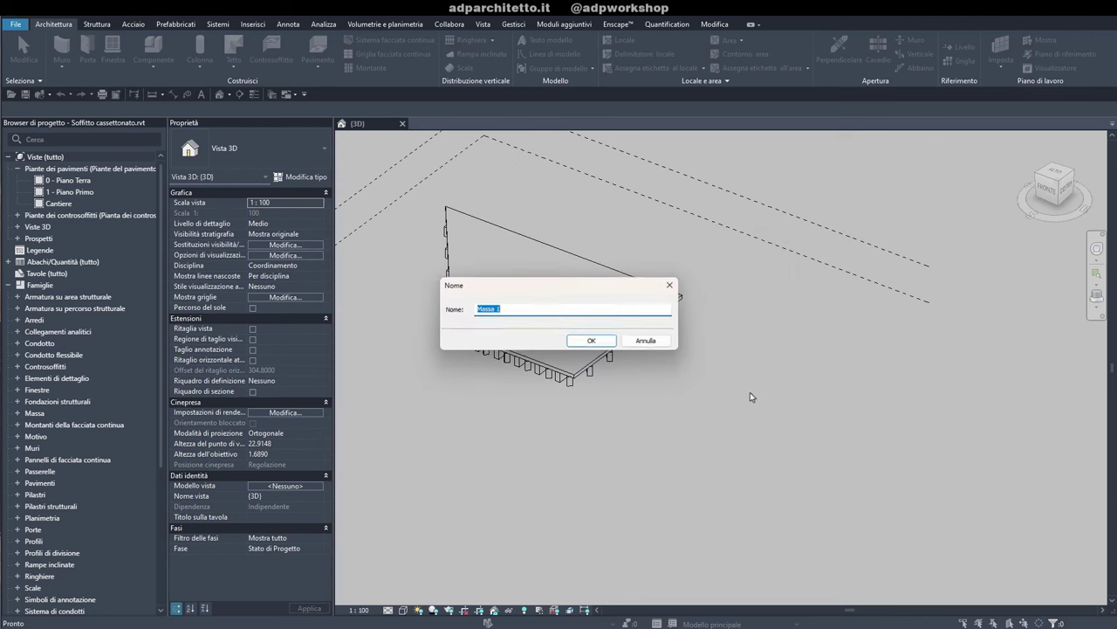
{"action": "left_click", "coordinate": [592, 342]}
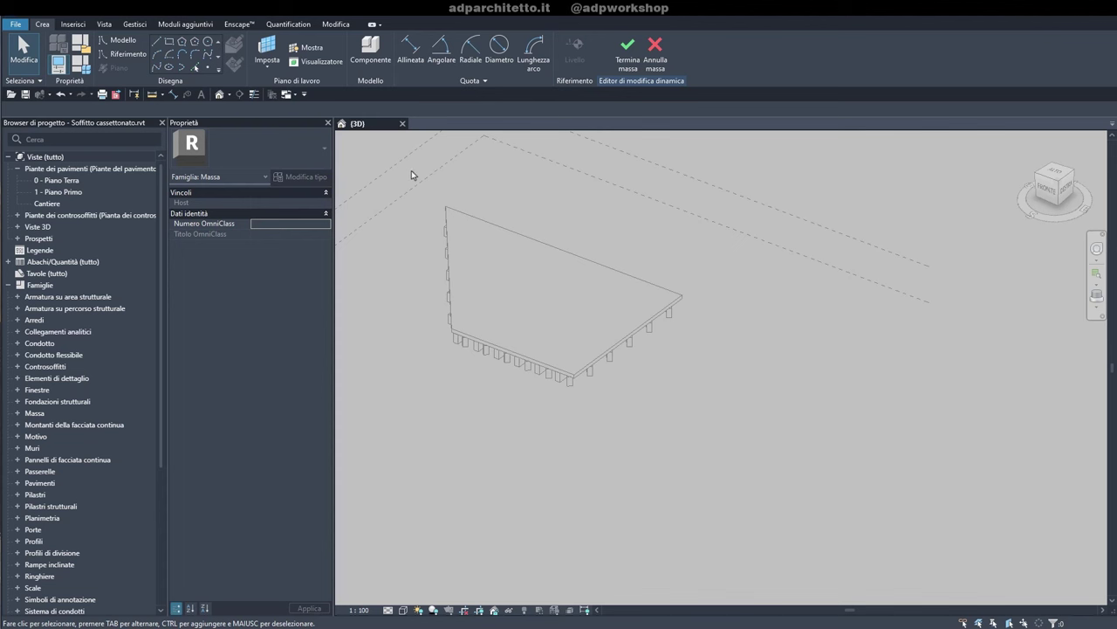
In top view, place six reference points in two rows of three beside the slab
{"action": "left_click", "coordinate": [1055, 171]}
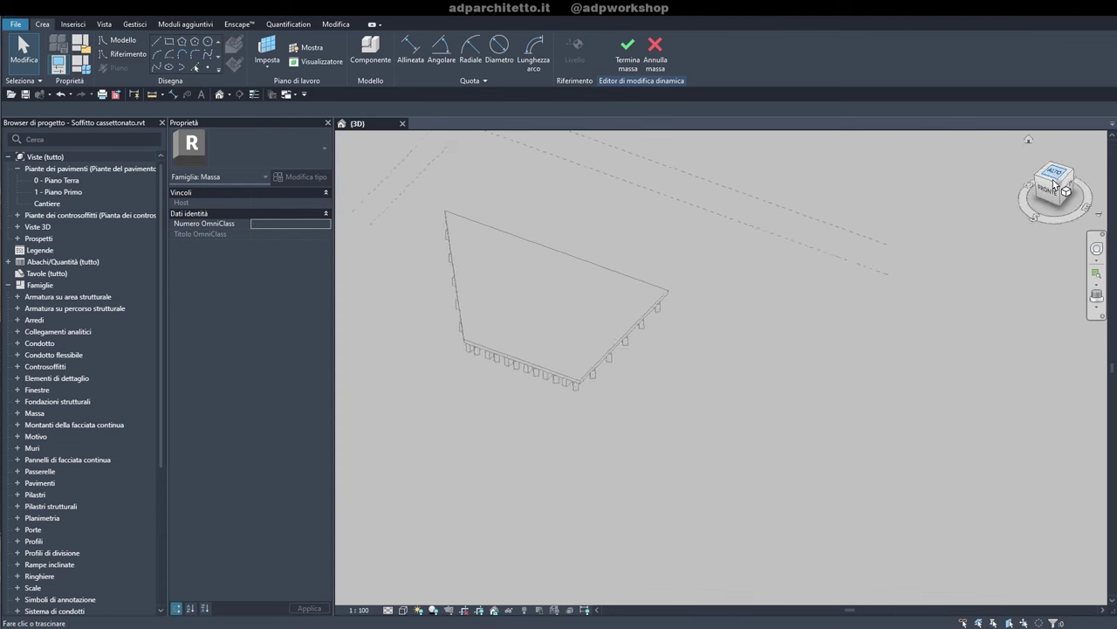
{"action": "mouse_move", "coordinate": [830, 365]}
{"action": "middle_mouse_down"}
{"action": "mouse_move", "coordinate": [672, 361]}
{"action": "mouse_move", "coordinate": [660, 347]}
{"action": "middle_mouse_up"}
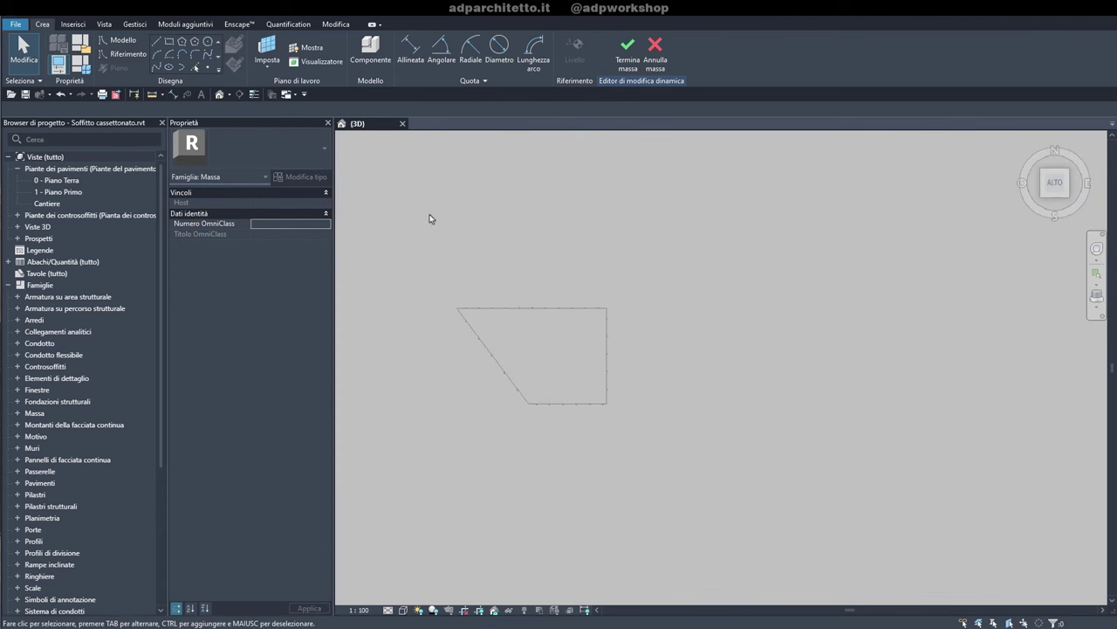
{"action": "left_click", "coordinate": [208, 69]}
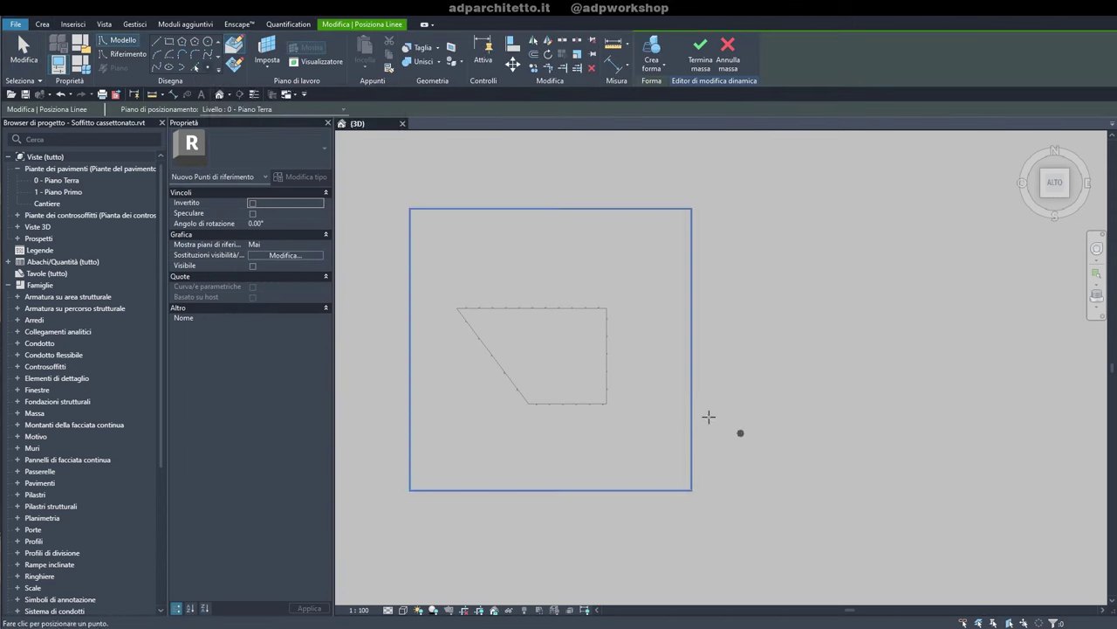
{"action": "left_click", "coordinate": [670, 405]}
{"action": "left_click", "coordinate": [723, 405]}
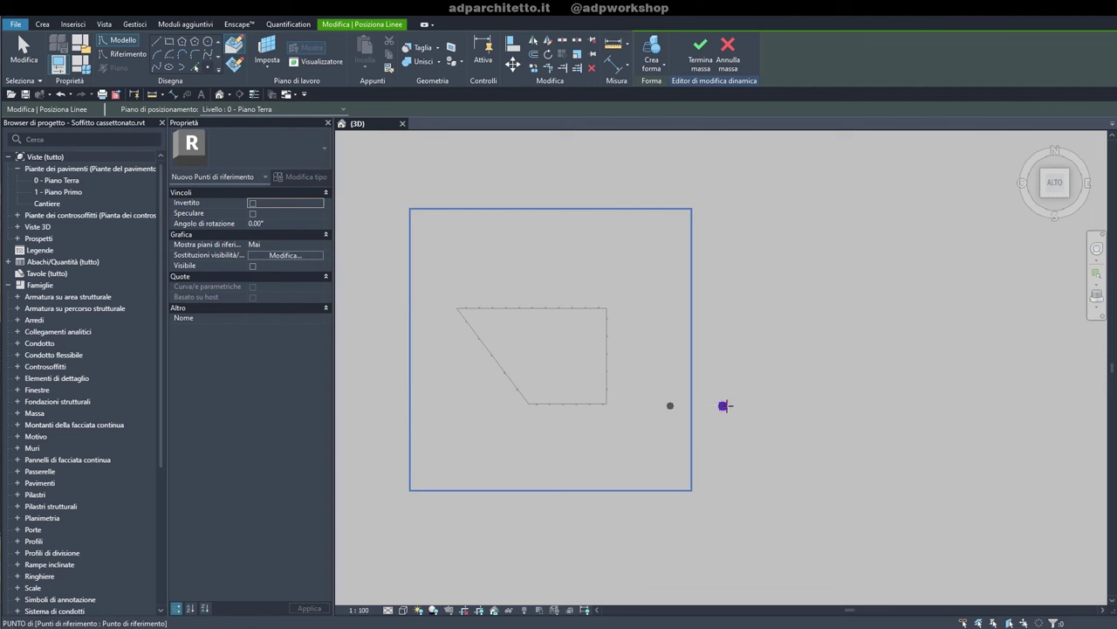
{"action": "left_click", "coordinate": [783, 404]}
{"action": "left_click", "coordinate": [664, 295]}
{"action": "left_click", "coordinate": [723, 292]}
{"action": "left_click", "coordinate": [763, 303]}
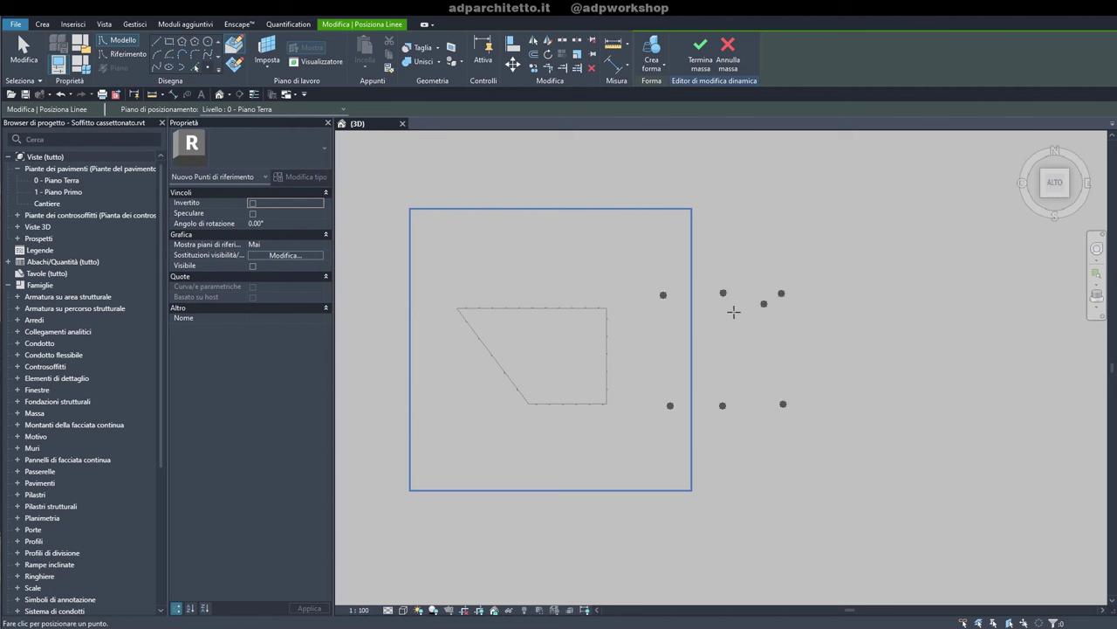
{"action": "key", "text": "Escape"}
Raise the middle pair of points by an offset of 2 and orbit to isometric
{"action": "left_click_drag", "start_coordinate": [704, 270], "coordinate": [749, 457]}
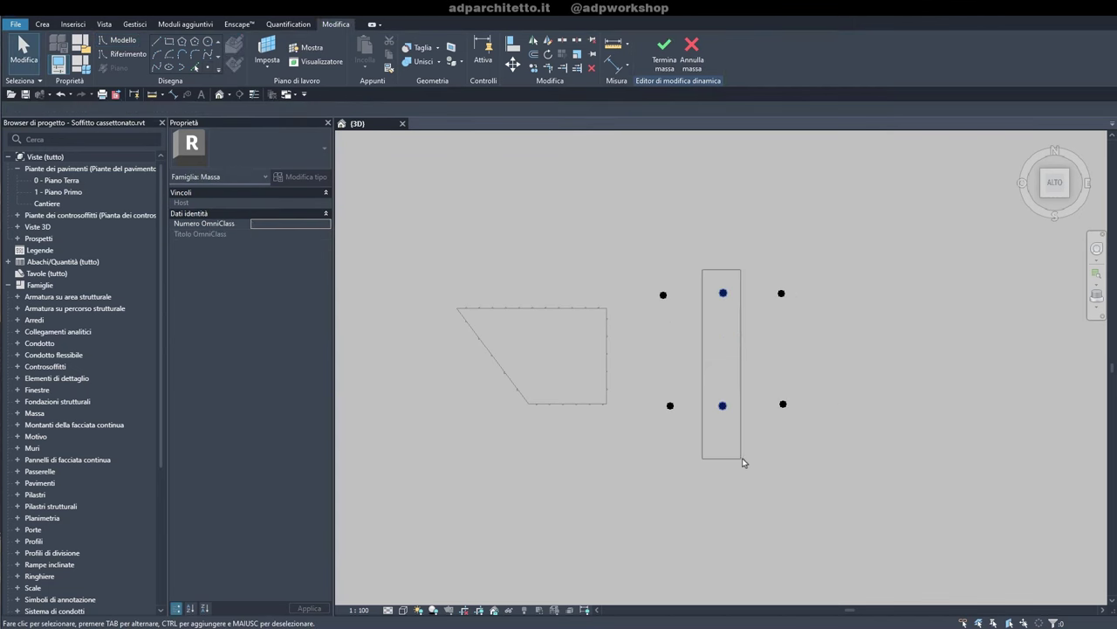
{"action": "left_click", "coordinate": [289, 320]}
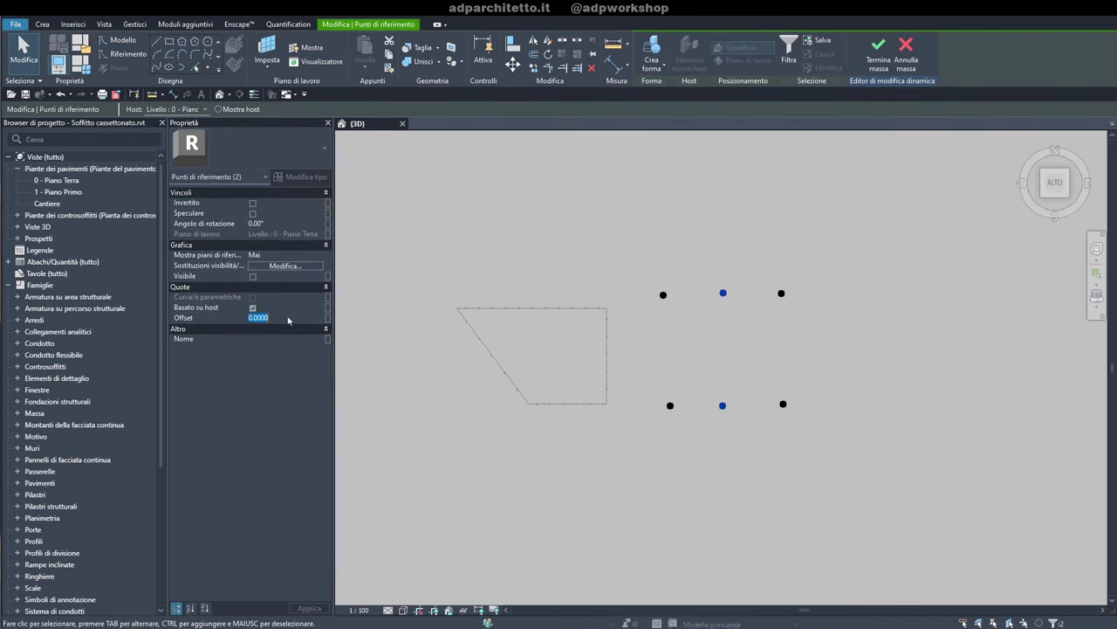
{"action": "left_click", "coordinate": [765, 462]}
{"action": "mouse_move", "coordinate": [766, 462]}
{"action": "middle_mouse_down", "text": "shift"}
{"action": "mouse_move", "coordinate": [683, 499]}
{"action": "mouse_move", "coordinate": [778, 417]}
{"action": "mouse_move", "coordinate": [541, 411]}
{"action": "mouse_move", "coordinate": [615, 329]}
{"action": "middle_mouse_up", "text": "shift"}
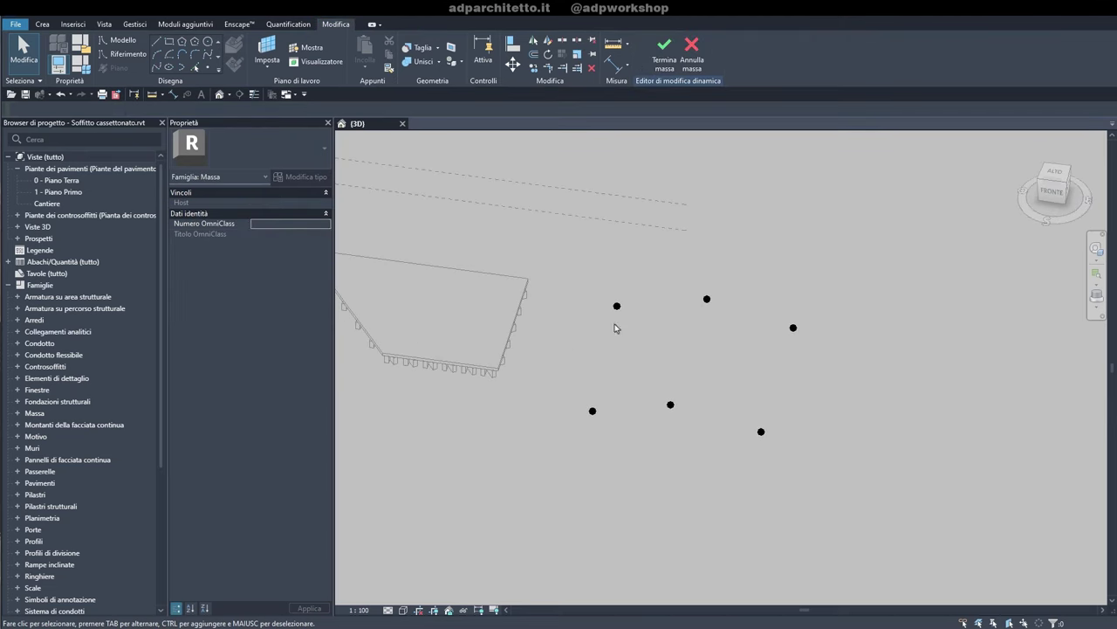
{"action": "left_click_drag", "start_coordinate": [574, 264], "coordinate": [864, 363]}
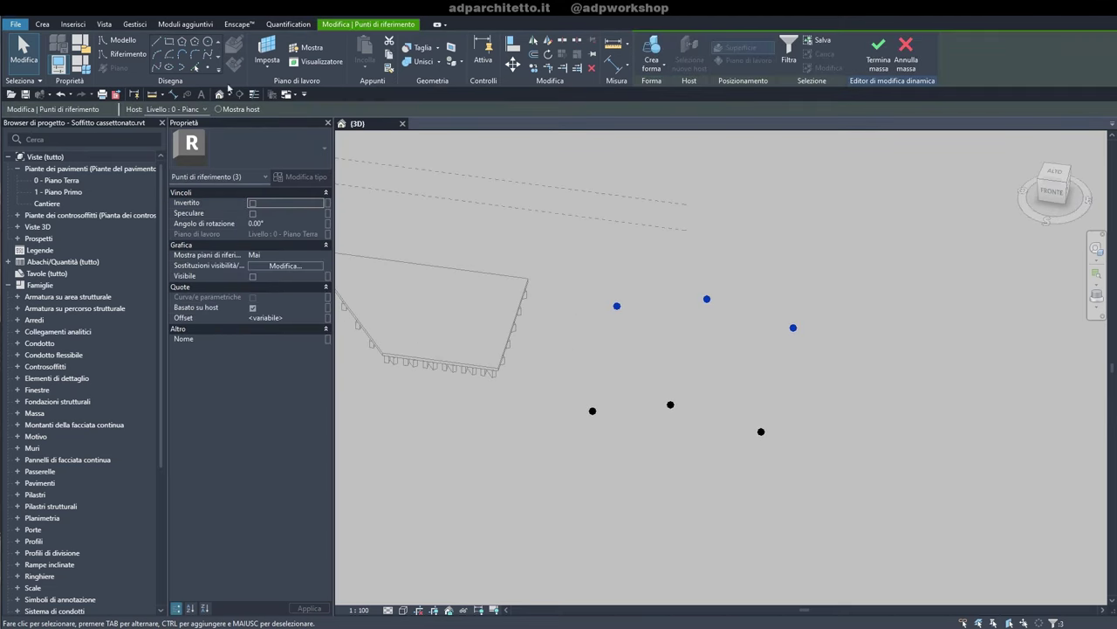
Draw splines through the upper and lower point rows and close both ends with lines
{"action": "left_click", "coordinate": [160, 71]}
{"action": "left_click_drag", "start_coordinate": [553, 363], "coordinate": [824, 491]}
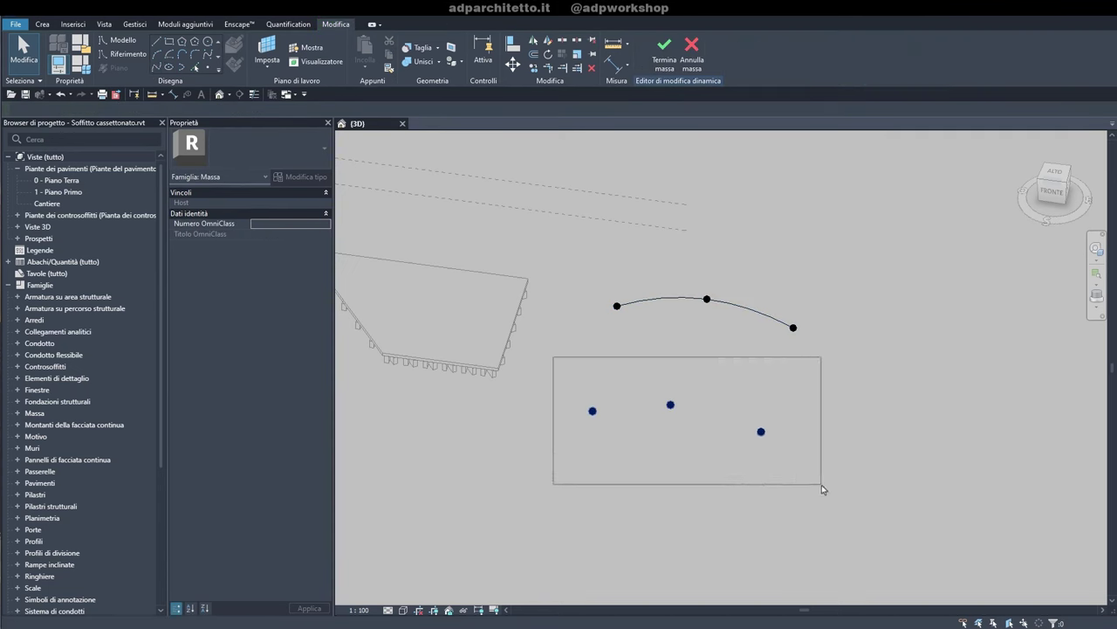
{"action": "left_click", "coordinate": [160, 71]}
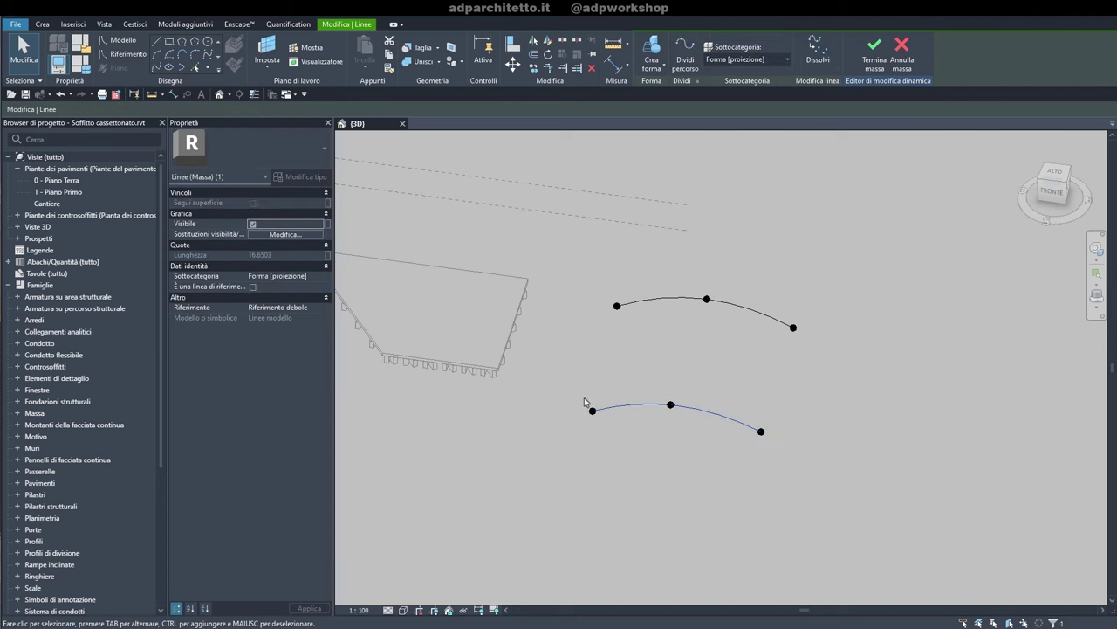
{"action": "left_click_drag", "start_coordinate": [555, 270], "coordinate": [641, 470]}
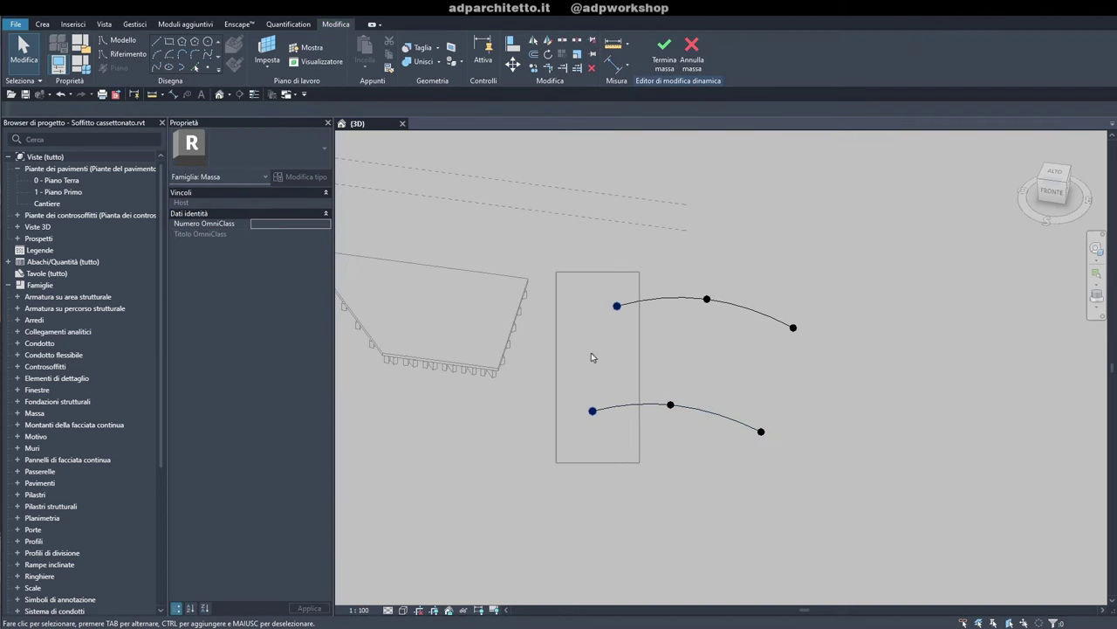
{"action": "left_click", "coordinate": [153, 71]}
{"action": "left_click_drag", "start_coordinate": [828, 295], "coordinate": [772, 454]}
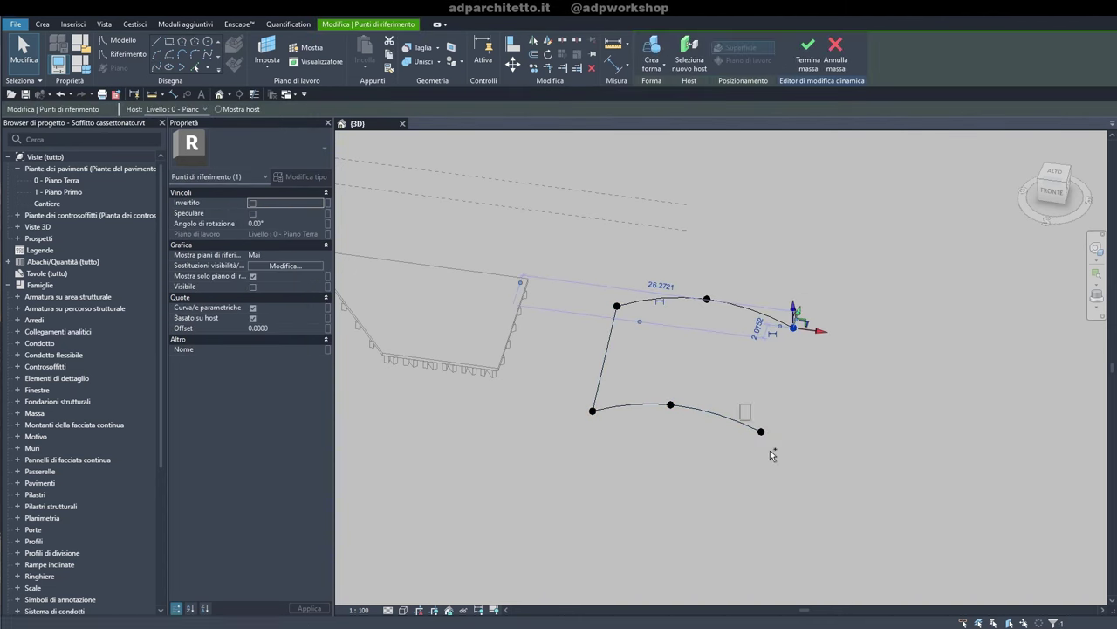
{"action": "left_click", "coordinate": [761, 431], "text": "ctrl"}
{"action": "left_click", "coordinate": [153, 72]}
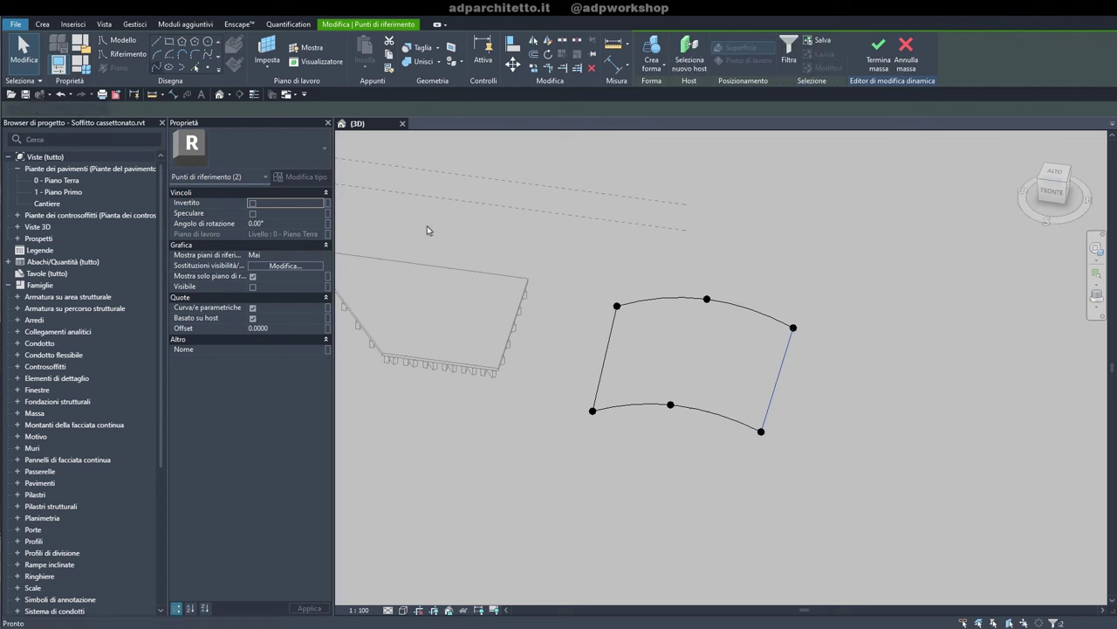
Select all four outline edges and create a solid curved form from them
{"action": "key", "text": "Tab"}
{"action": "left_click", "coordinate": [709, 413]}
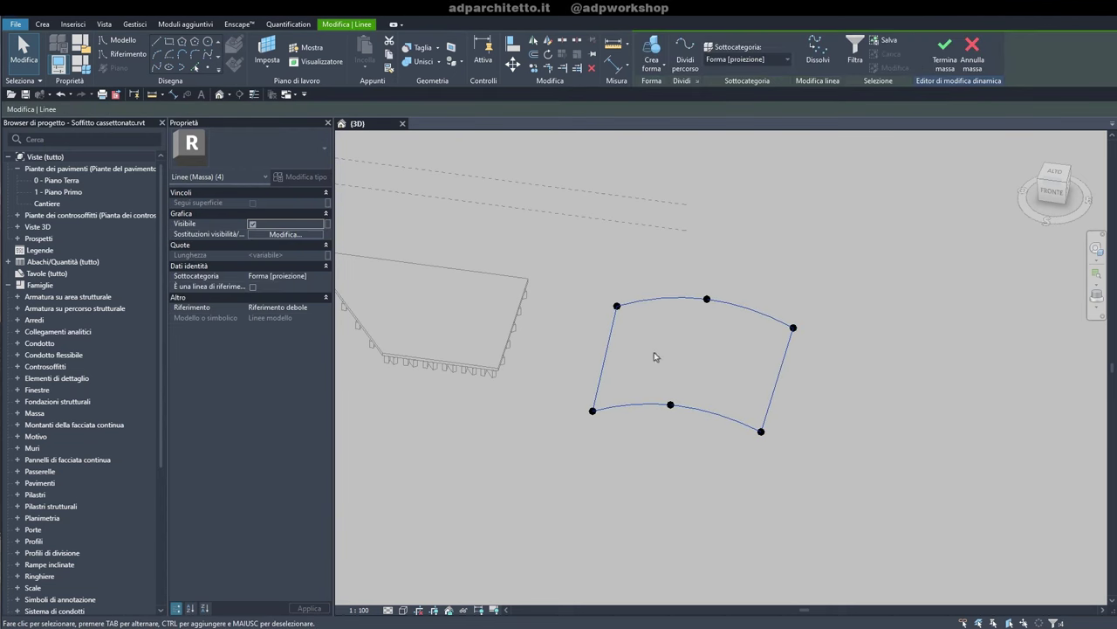
{"action": "left_click", "coordinate": [652, 63]}
{"action": "left_click", "coordinate": [657, 86]}
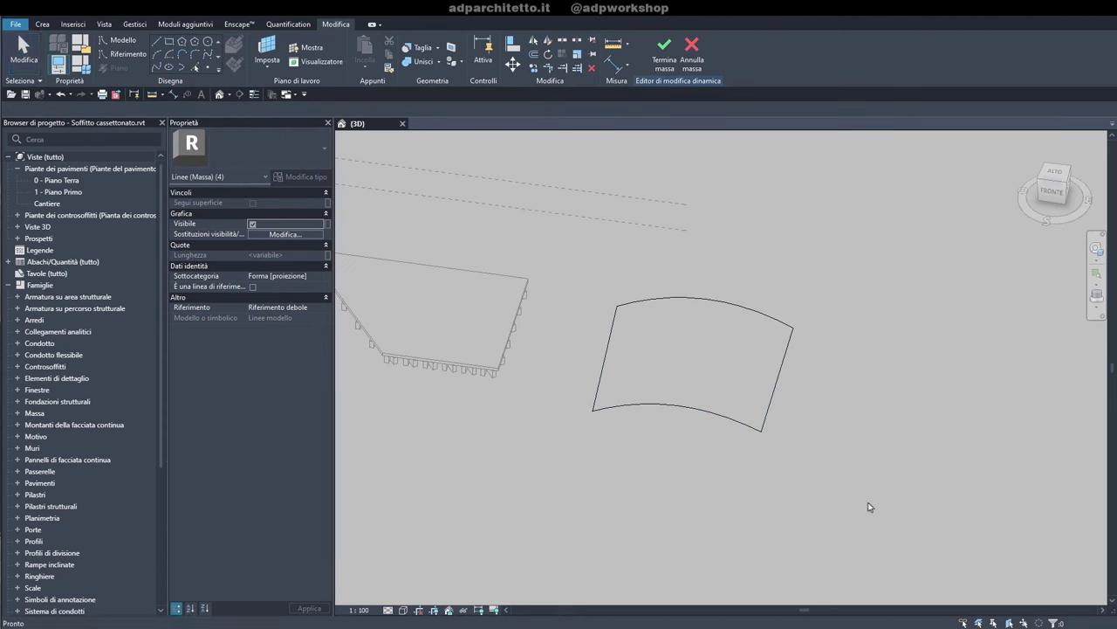
{"action": "mouse_move", "coordinate": [868, 506]}
{"action": "middle_mouse_down", "text": "shift"}
{"action": "mouse_move", "coordinate": [809, 377]}
{"action": "mouse_move", "coordinate": [728, 344]}
{"action": "middle_mouse_up", "text": "shift"}
{"action": "left_click", "coordinate": [728, 344]}
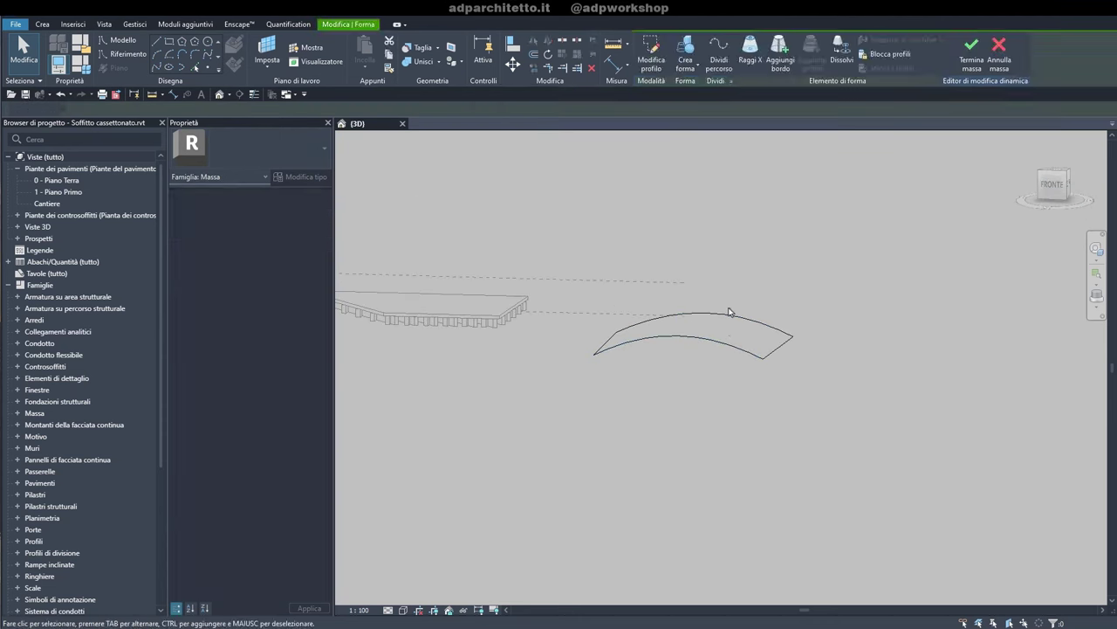
Finish the mass and create a Soletta roof-by-face on its curved face
{"action": "left_click", "coordinate": [974, 52]}
{"action": "left_click", "coordinate": [814, 480]}
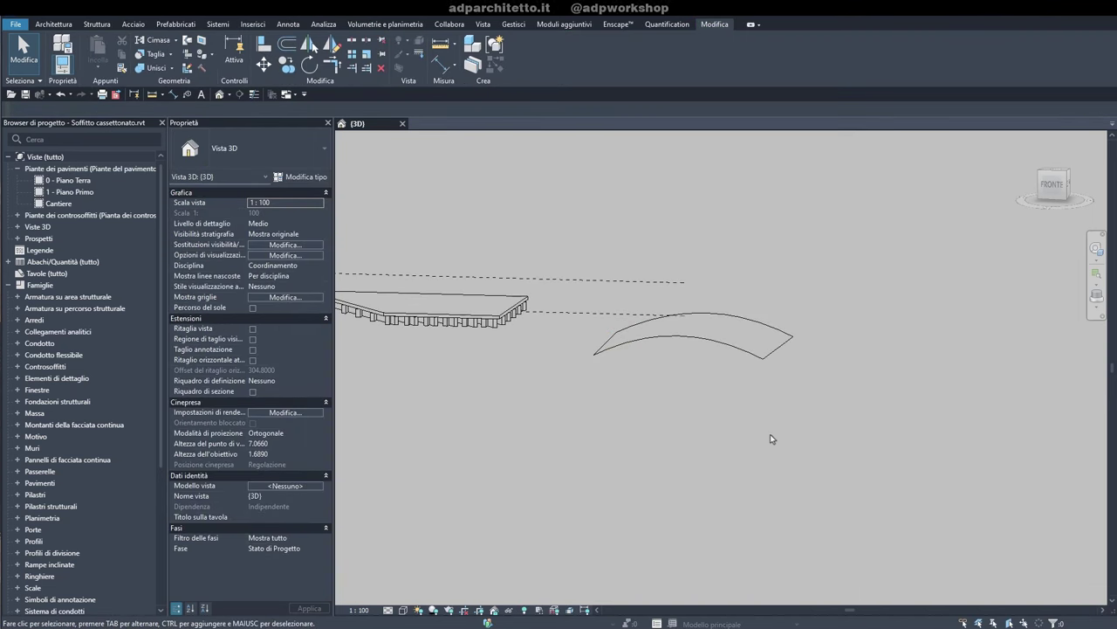
{"action": "middle_click_drag", "start_coordinate": [770, 434], "coordinate": [742, 411], "text": "shift"}
{"action": "left_click", "coordinate": [53, 23]}
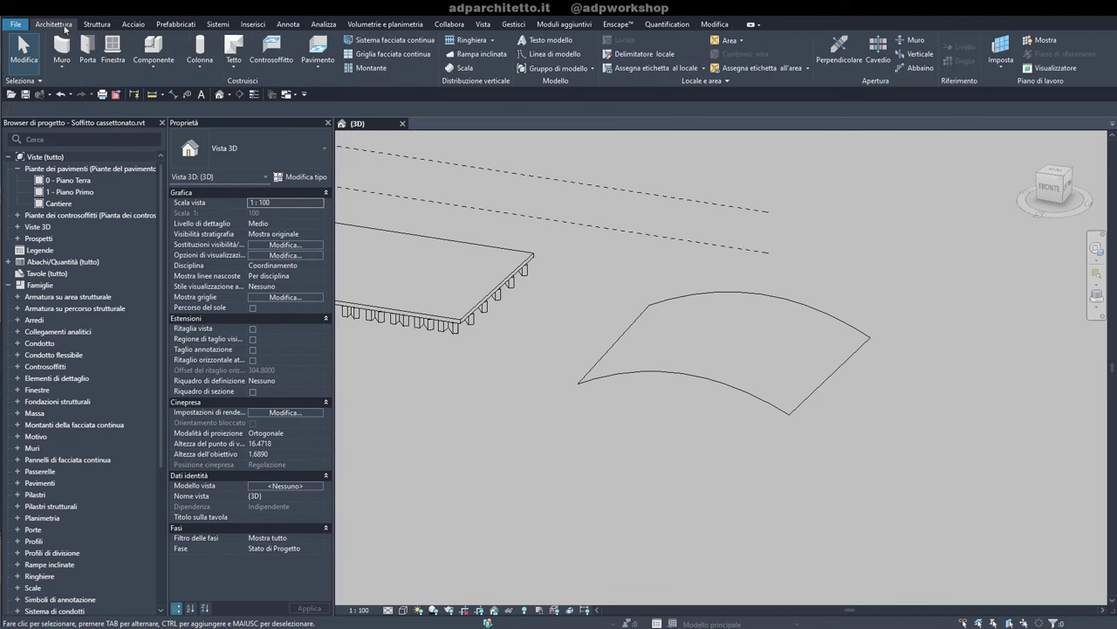
{"action": "left_click", "coordinate": [233, 69]}
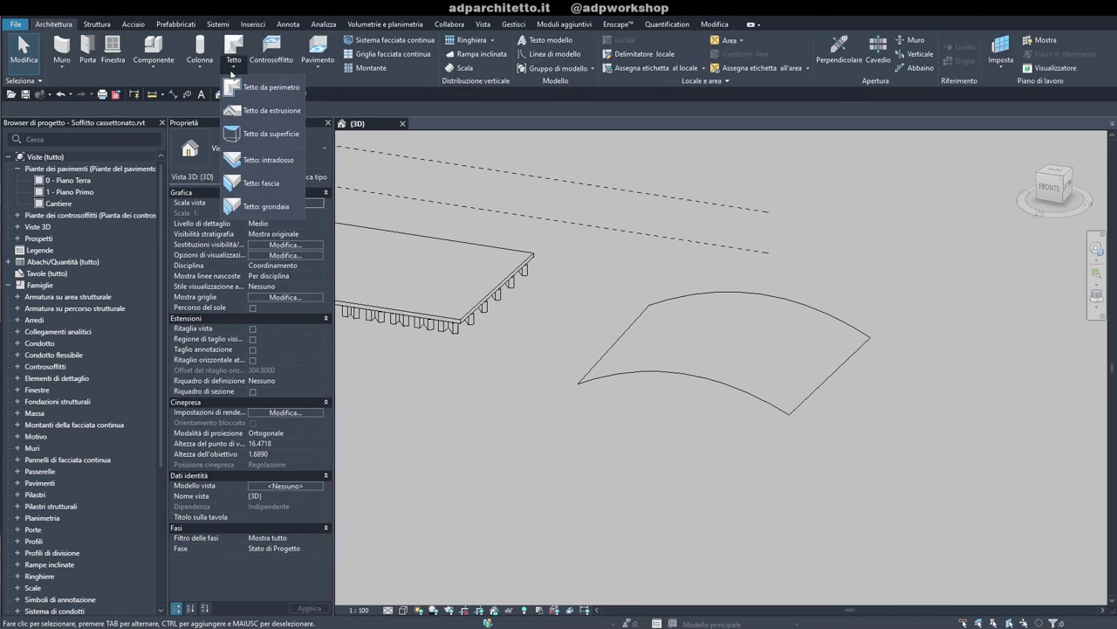
{"action": "left_click", "coordinate": [270, 133]}
{"action": "left_click", "coordinate": [680, 307]}
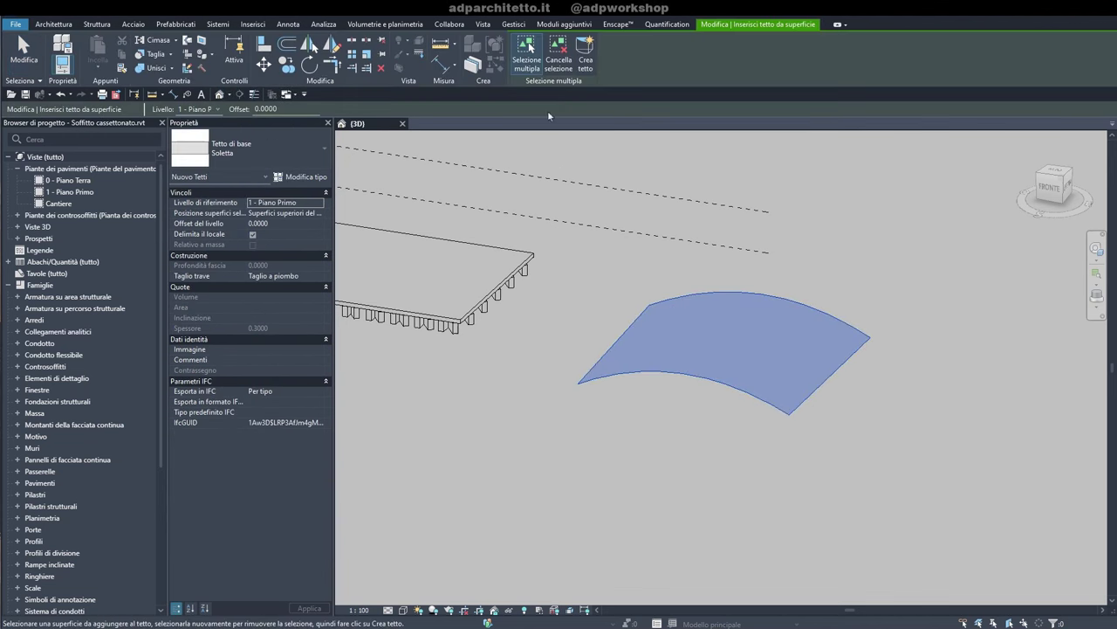
{"action": "left_click", "coordinate": [584, 59]}
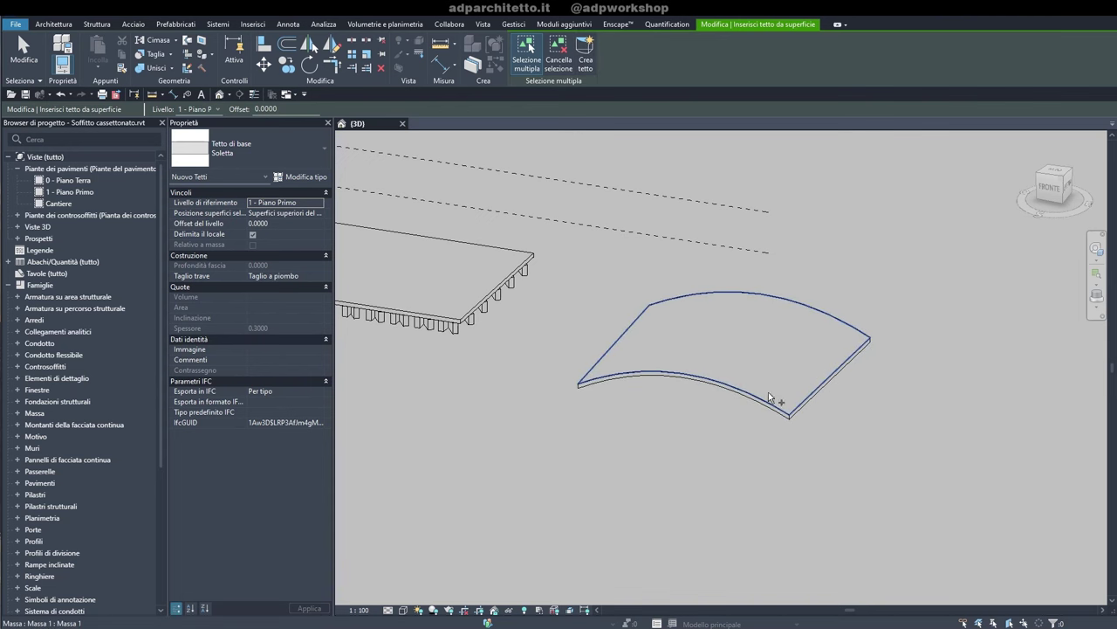
{"action": "key", "text": "Escape"}
Set the roof's Posizione superfici to Superfici inferiori del tetto
{"action": "left_click", "coordinate": [795, 423]}
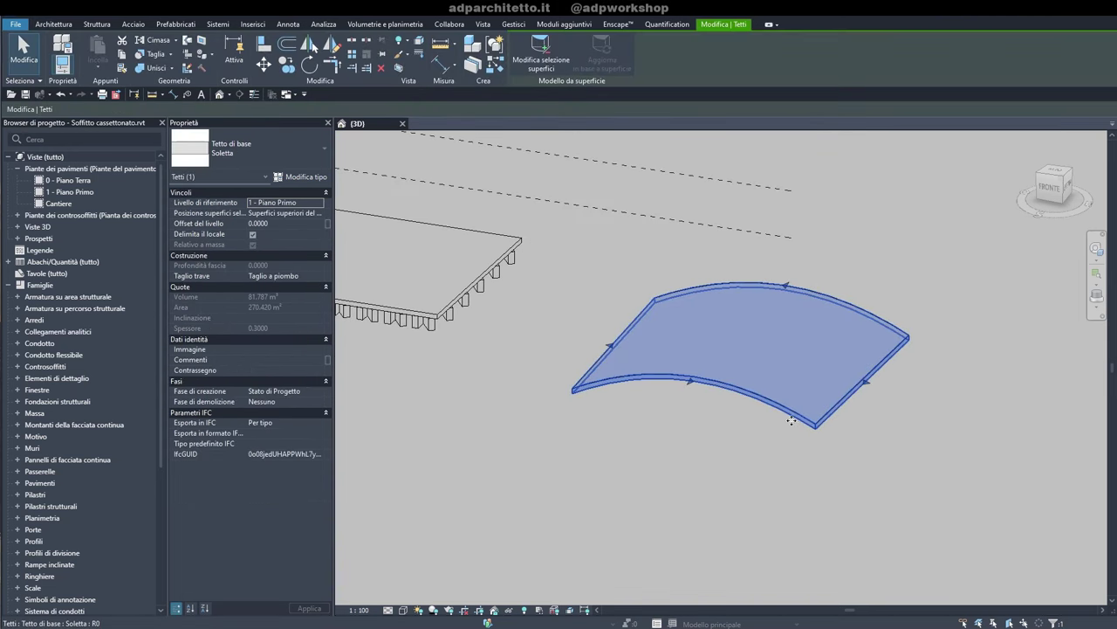
{"action": "scroll", "coordinate": [786, 439], "scroll_direction": "up", "scroll_amount": 3}
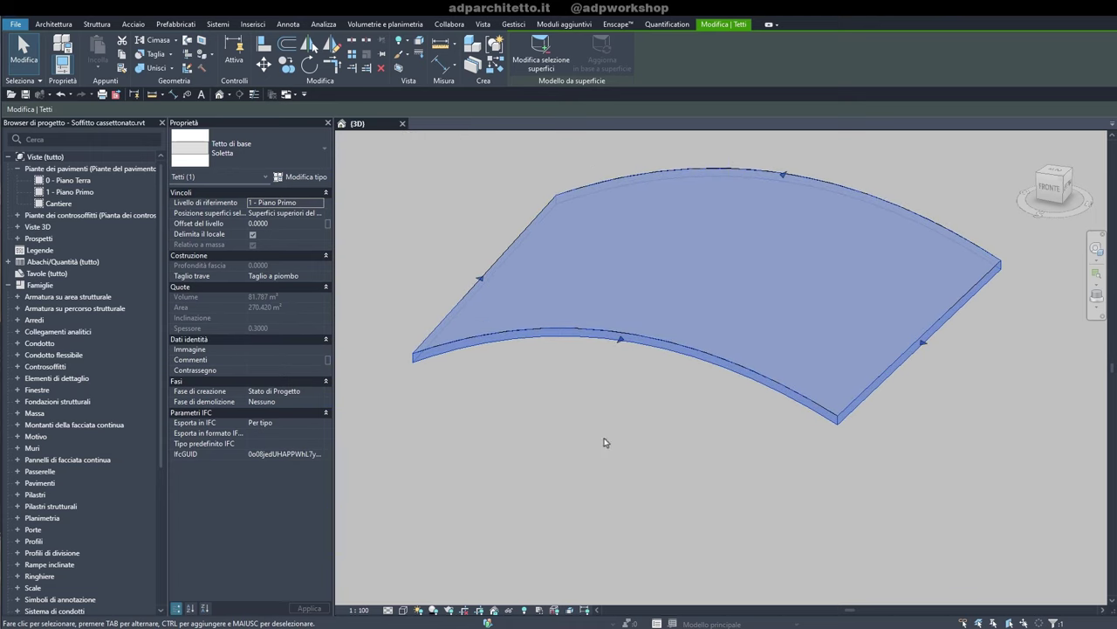
{"action": "left_click", "coordinate": [320, 214]}
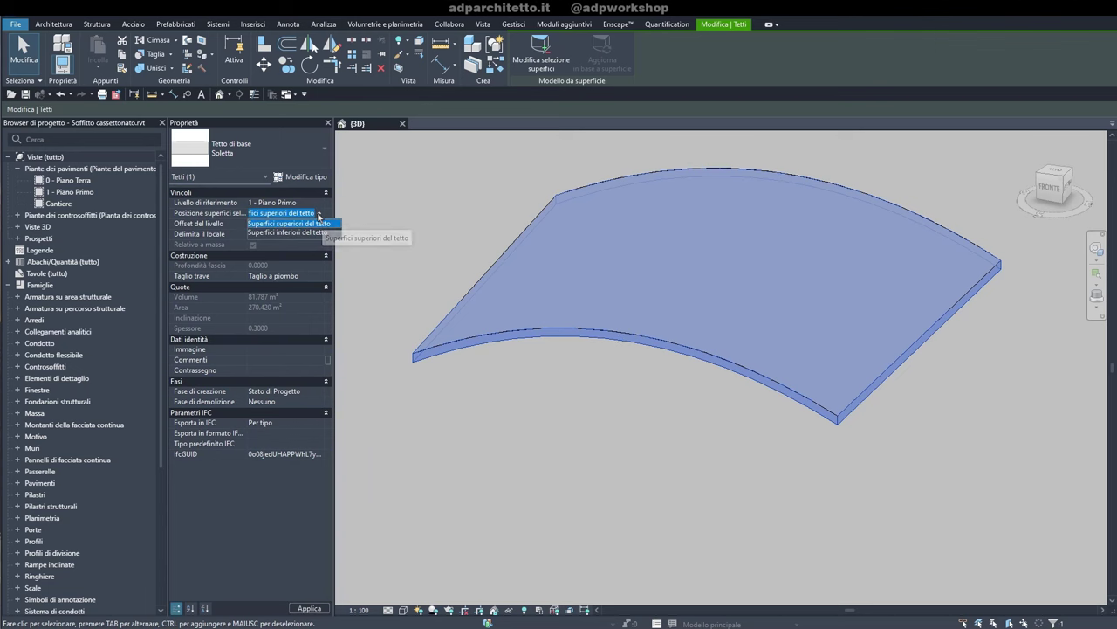
{"action": "left_click", "coordinate": [306, 233]}
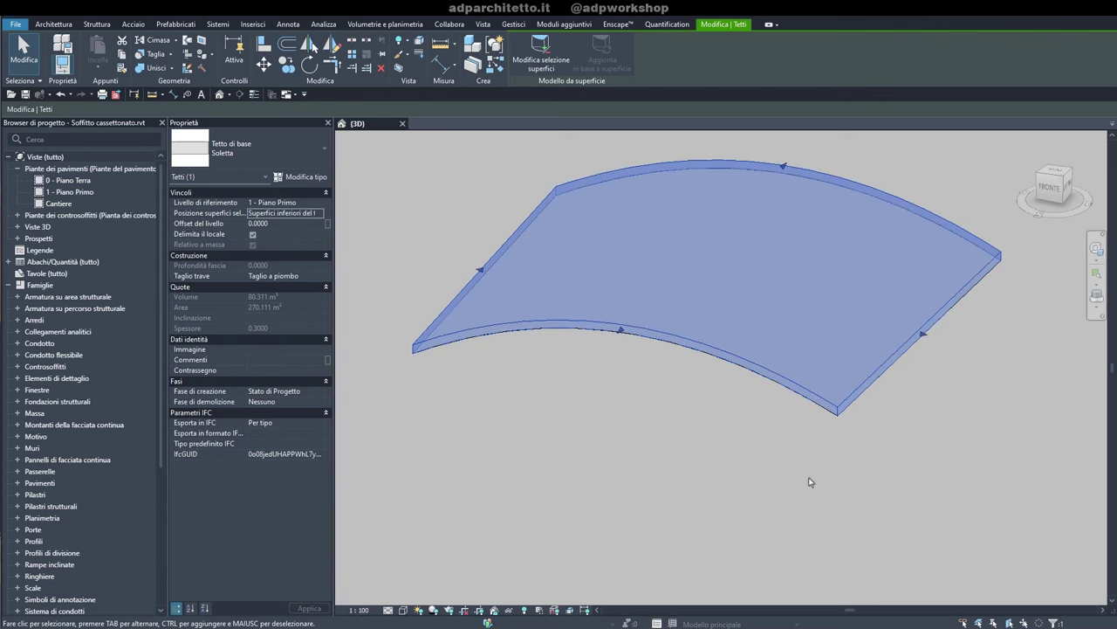
{"action": "left_click", "coordinate": [811, 474]}
{"action": "scroll", "coordinate": [778, 210], "scroll_direction": "up", "scroll_amount": 3}
{"action": "scroll", "coordinate": [778, 209], "scroll_direction": "down", "scroll_amount": 3}
{"action": "left_click", "coordinate": [826, 328]}
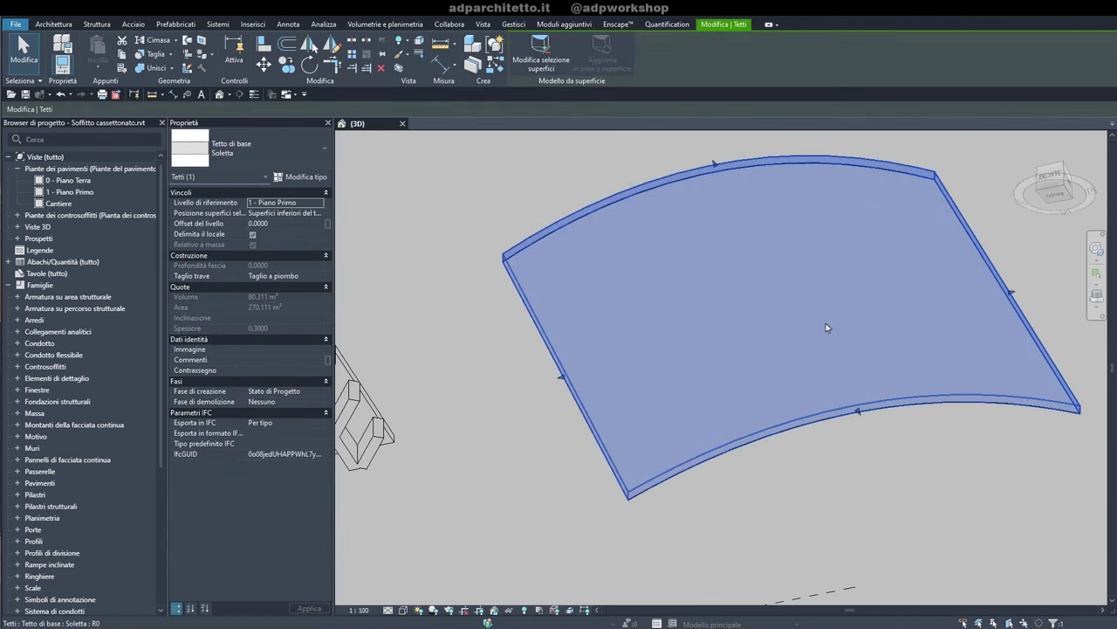
{"action": "key", "text": "Escape"}
Inspect the roof from a low side view, then switch to the top view
{"action": "left_click", "coordinate": [669, 277]}
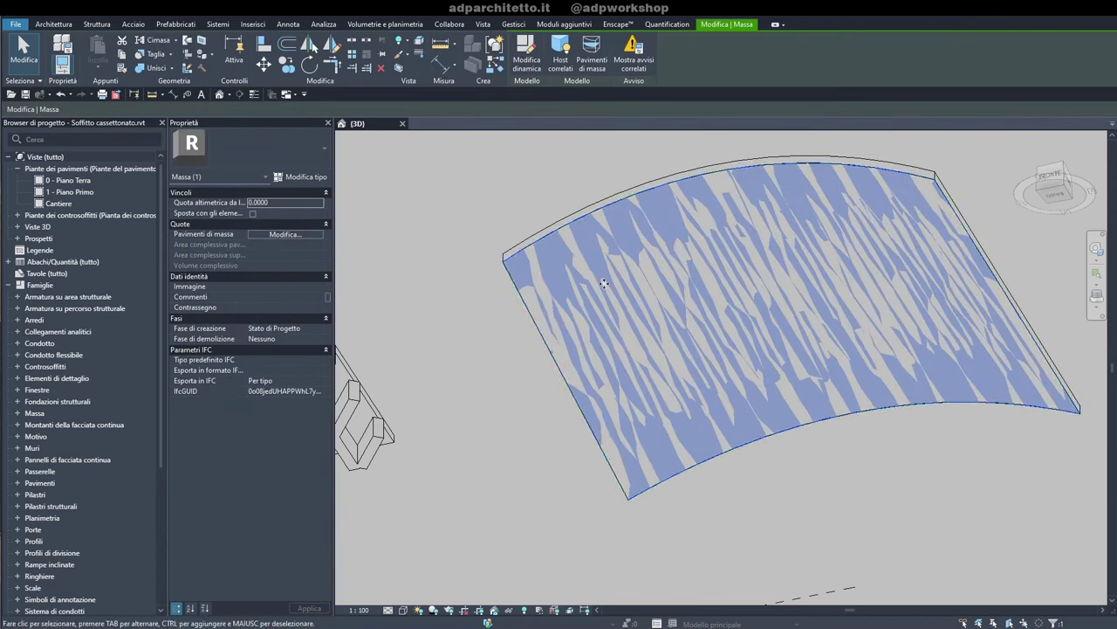
{"action": "mouse_move", "coordinate": [670, 277]}
{"action": "middle_mouse_down", "text": "shift"}
{"action": "mouse_move", "coordinate": [629, 498]}
{"action": "mouse_move", "coordinate": [681, 479]}
{"action": "mouse_move", "coordinate": [843, 465]}
{"action": "mouse_move", "coordinate": [705, 491]}
{"action": "middle_mouse_up", "text": "shift"}
{"action": "key", "text": "Escape"}
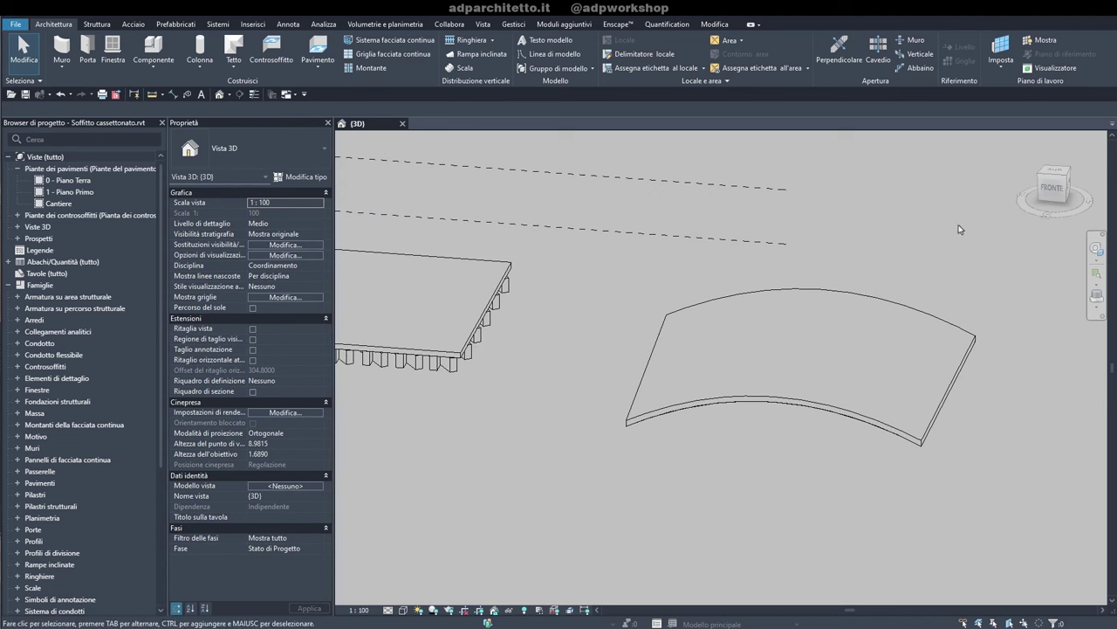
{"action": "left_click", "coordinate": [1047, 177]}
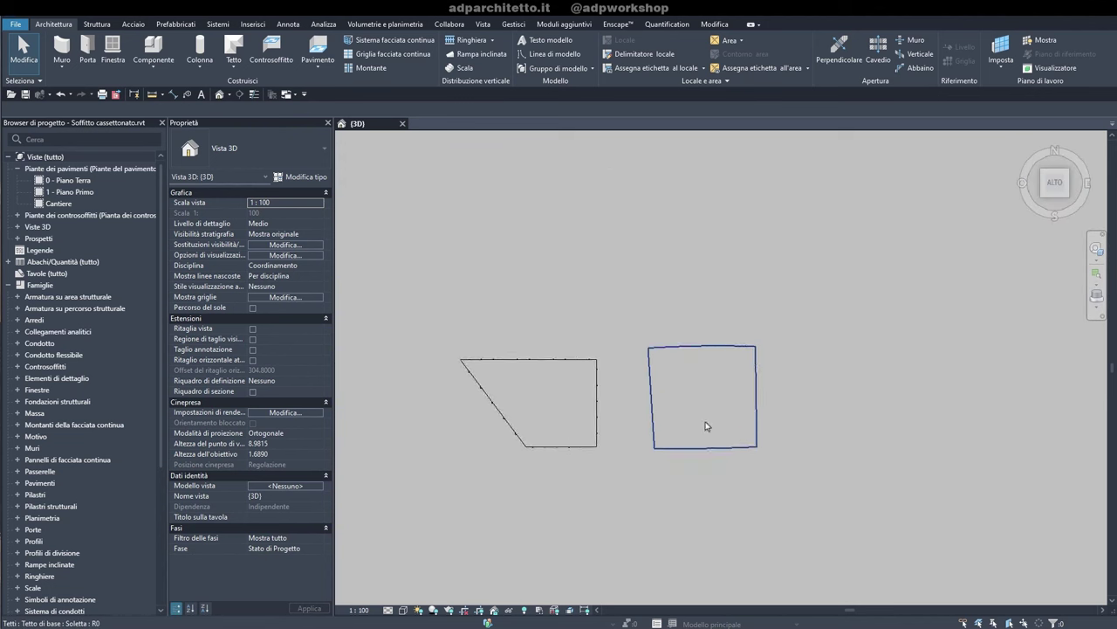
Load Trave Howe piatta.rfa from the Travi reticolari strutturali folder for truss placement
{"action": "left_click", "coordinate": [97, 23]}
{"action": "left_click", "coordinate": [200, 48]}
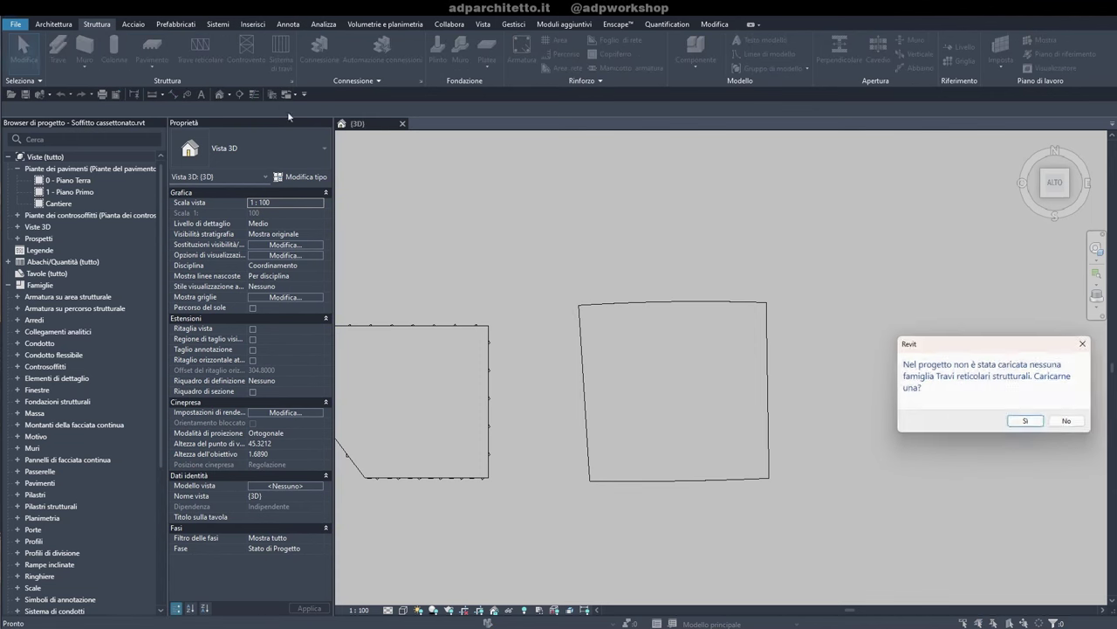
{"action": "left_click_drag", "start_coordinate": [943, 349], "coordinate": [748, 266]}
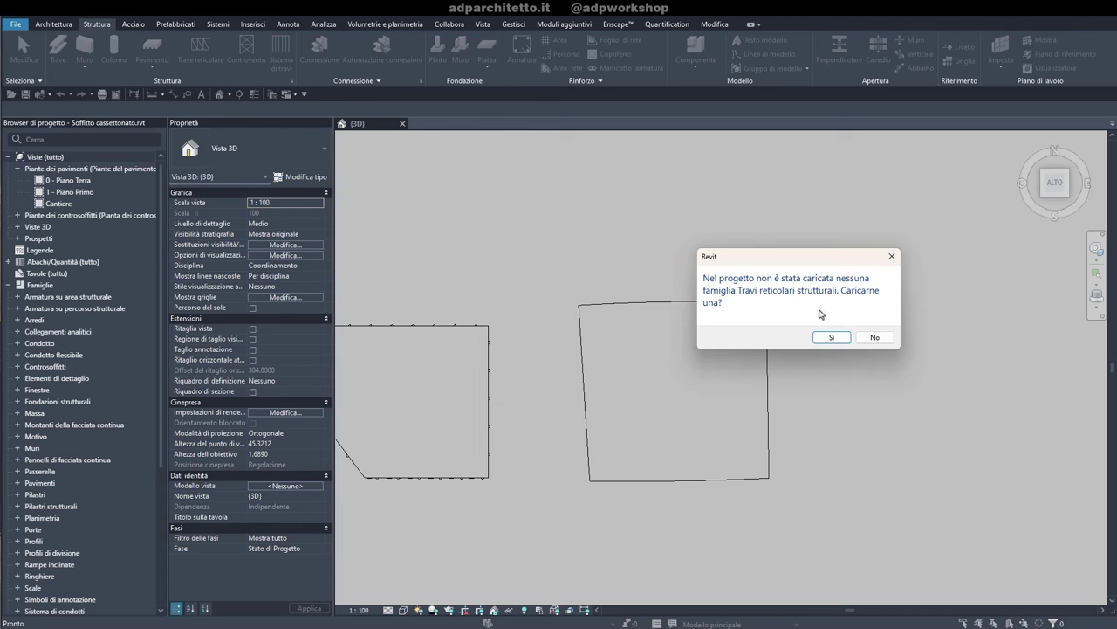
{"action": "left_click", "coordinate": [833, 337]}
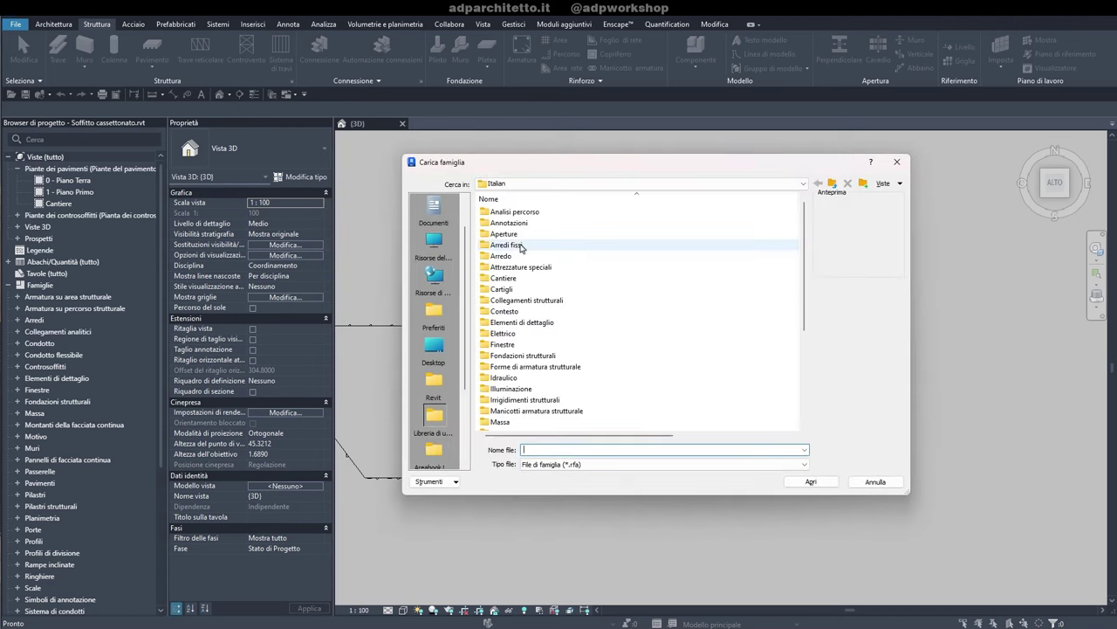
{"action": "scroll", "coordinate": [521, 262], "scroll_direction": "down", "scroll_amount": 5}
{"action": "left_click", "coordinate": [511, 389]}
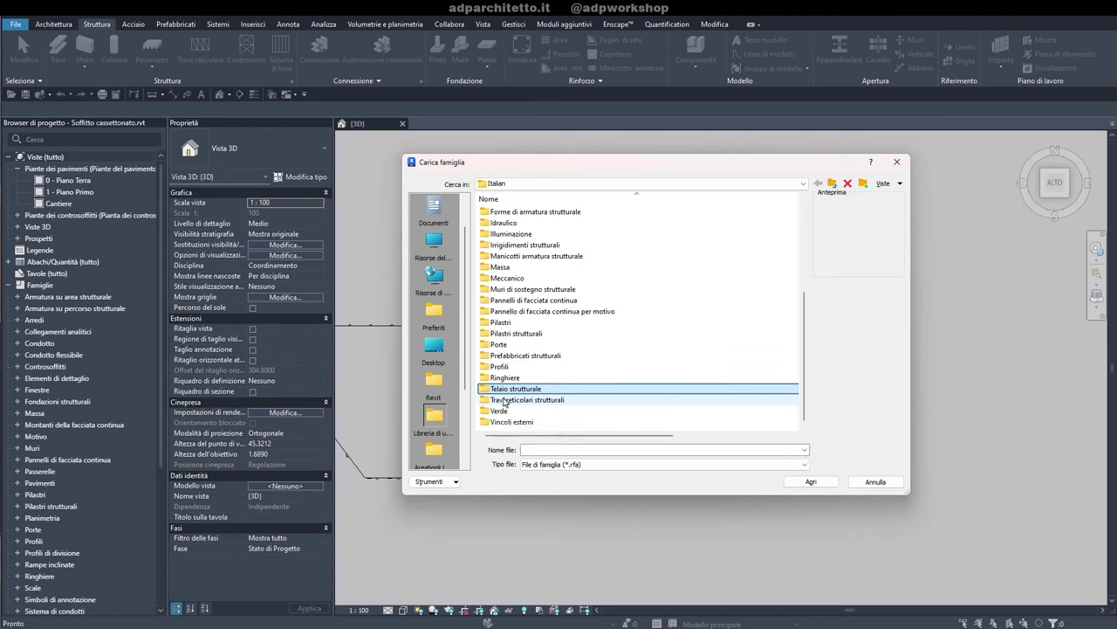
{"action": "double_click", "coordinate": [504, 399]}
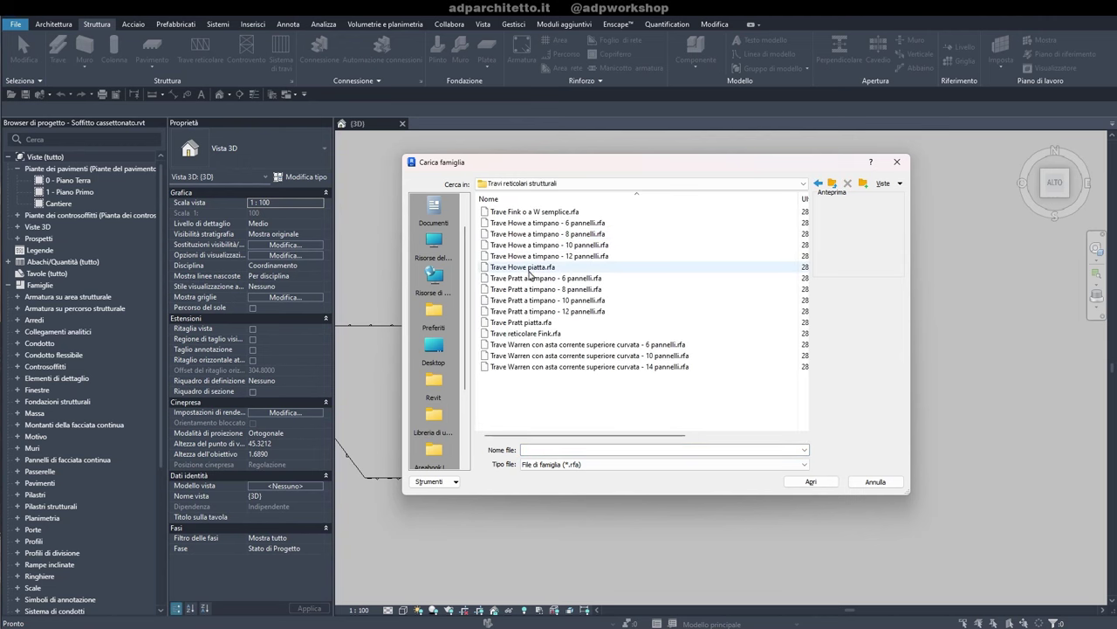
{"action": "left_click", "coordinate": [529, 271]}
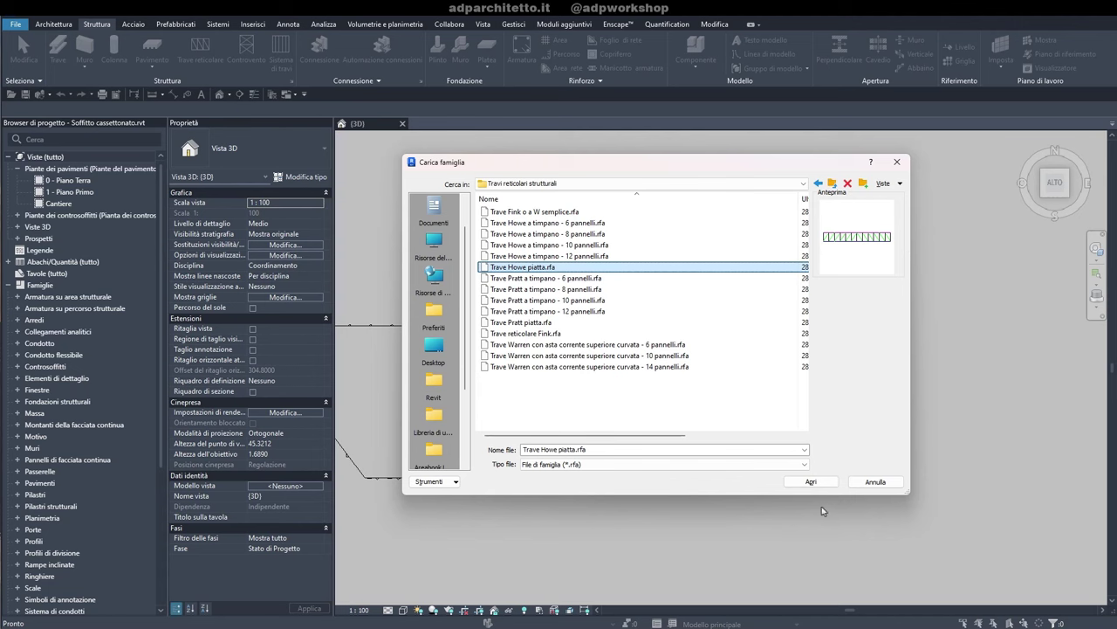
{"action": "left_click", "coordinate": [812, 482]}
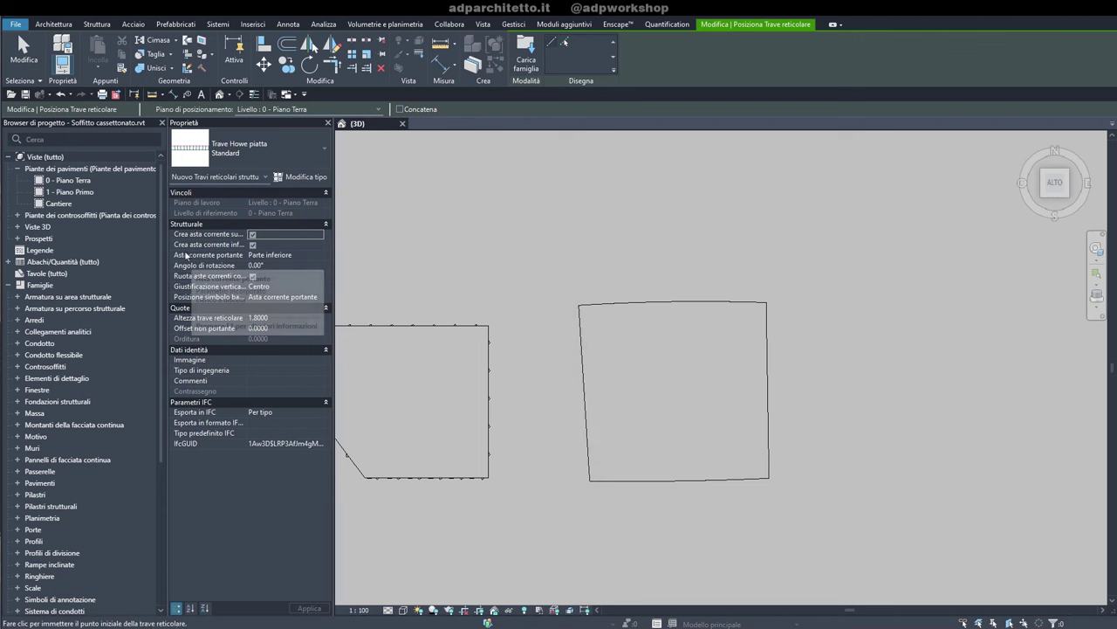
Place a Trave Howe piatta truss without bottom chord across the outline's lower edge
{"action": "left_click", "coordinate": [251, 248]}
{"action": "left_click", "coordinate": [253, 245]}
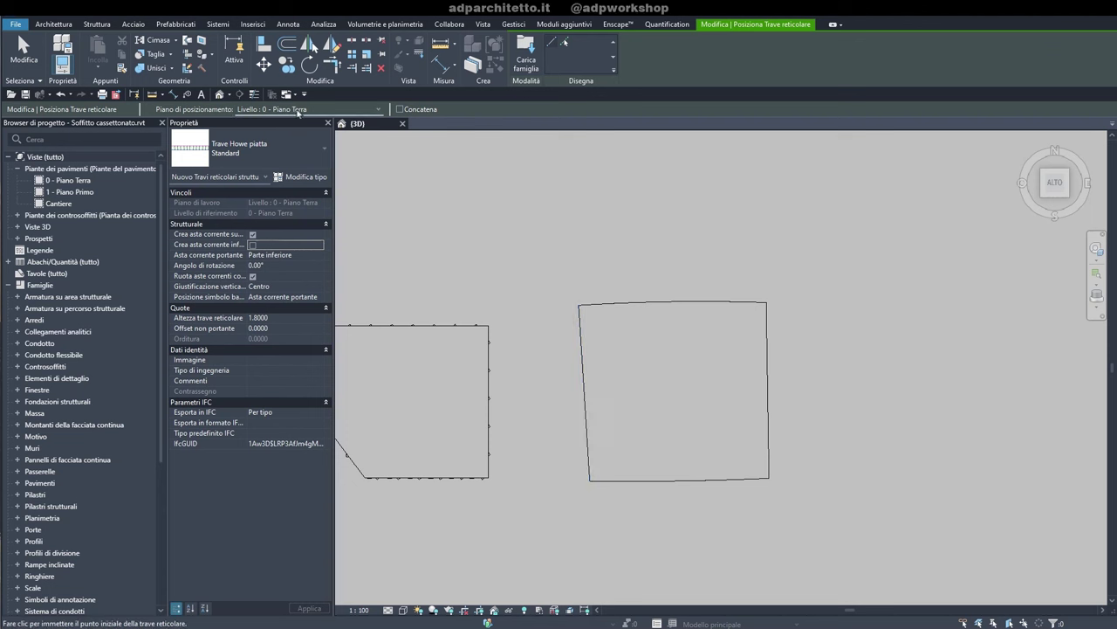
{"action": "left_click", "coordinate": [588, 463]}
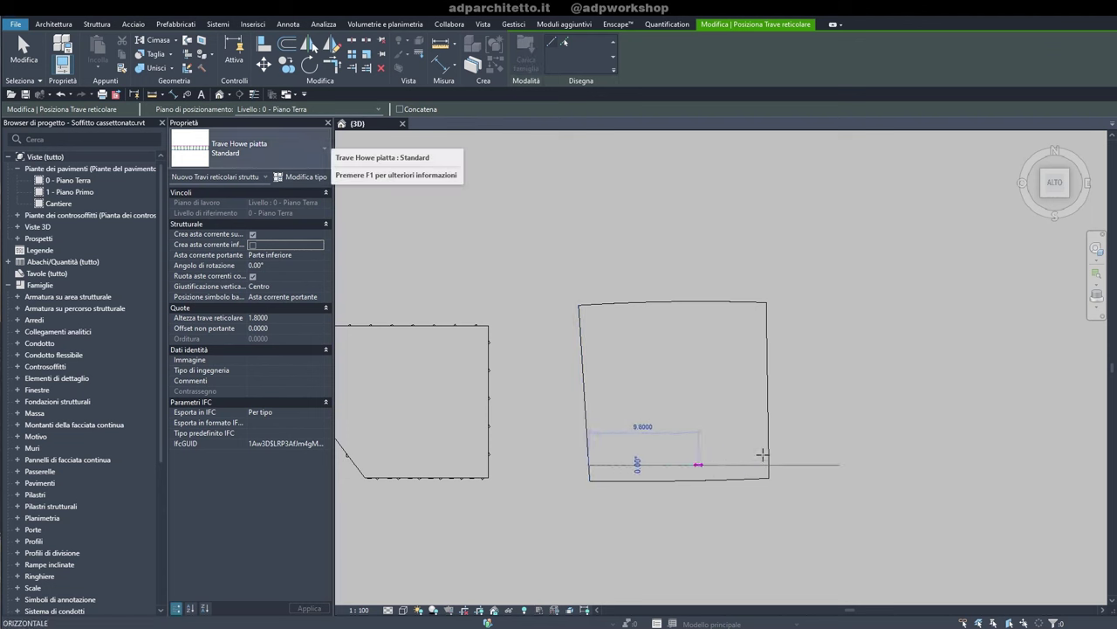
{"action": "left_click", "coordinate": [768, 463]}
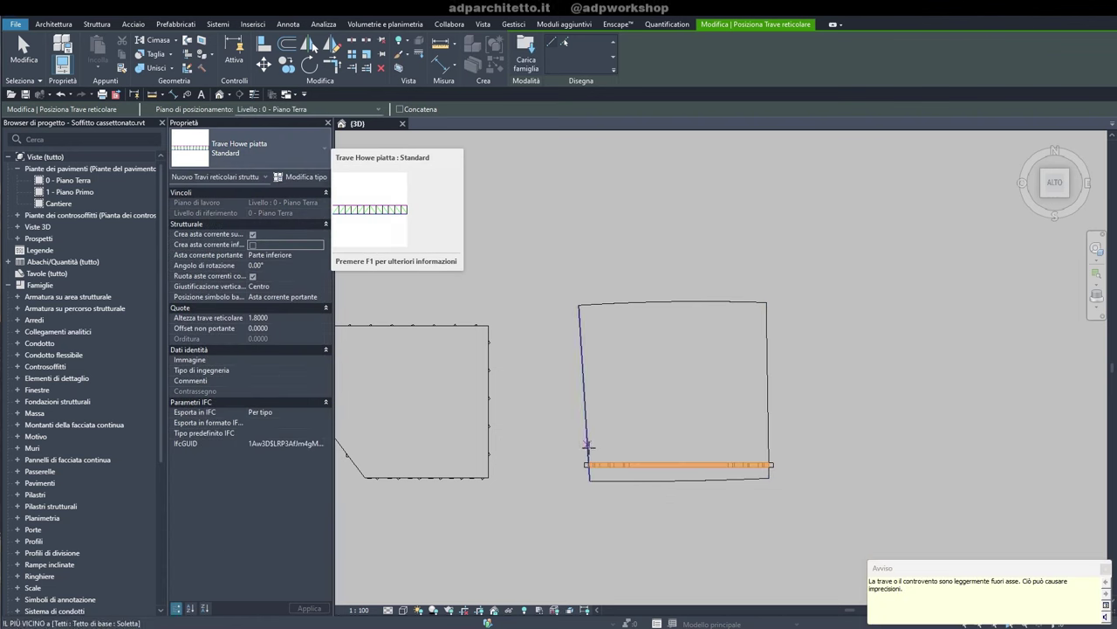
{"action": "key", "text": "Escape"}
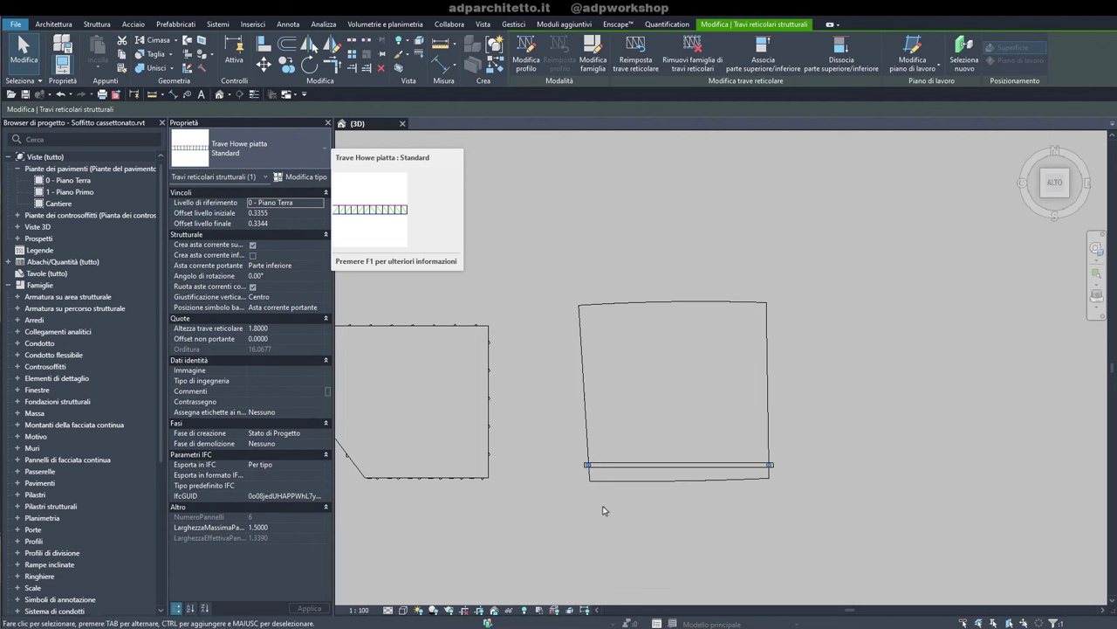
{"action": "key", "text": "c"}
{"action": "key", "text": "c"}
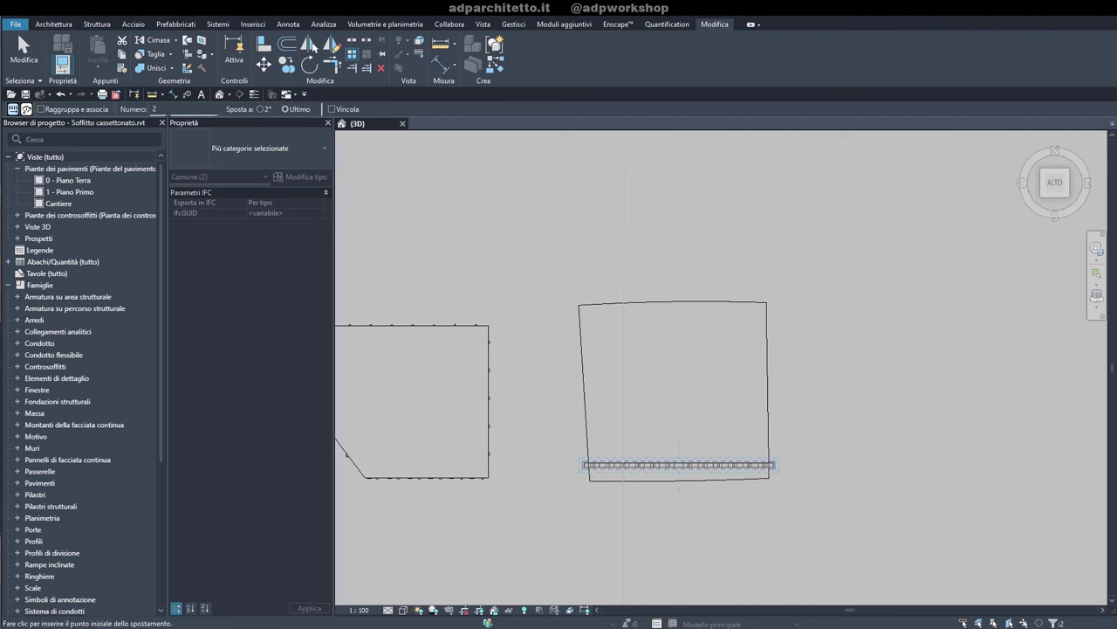
Array the lower-edge truss into six copies up the rectangle
{"action": "left_click", "coordinate": [589, 465]}
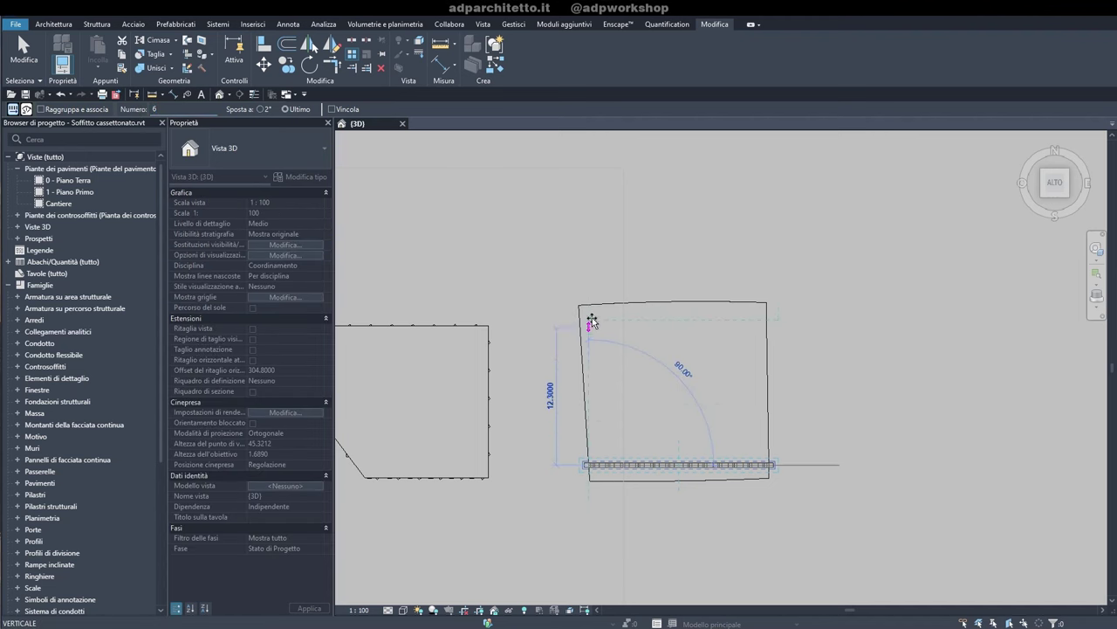
{"action": "key", "text": "Return"}
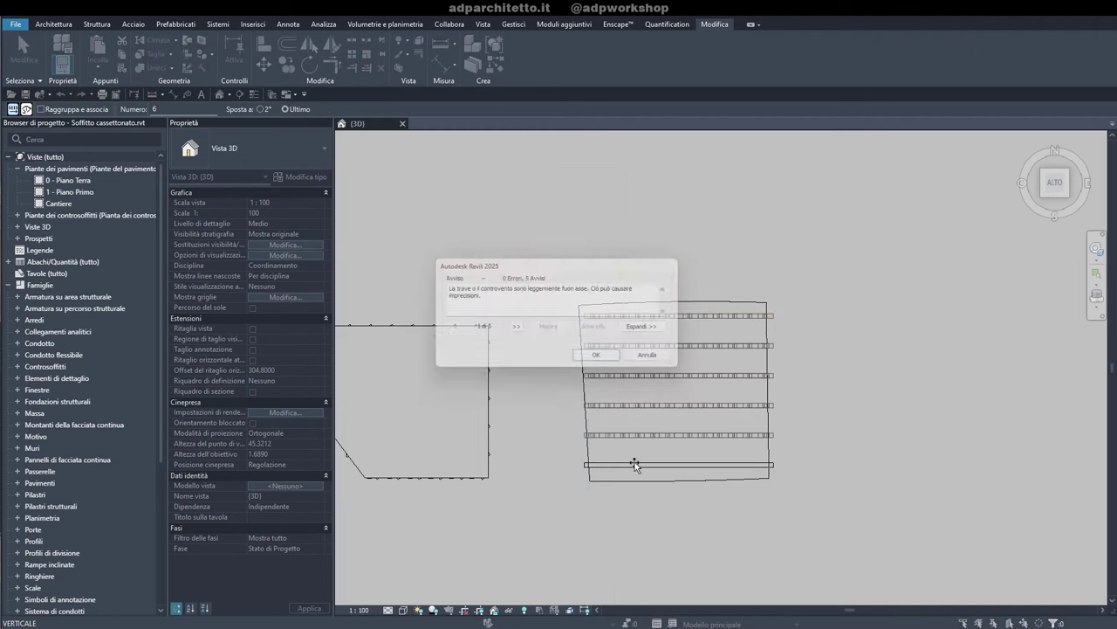
{"action": "left_click", "coordinate": [606, 364]}
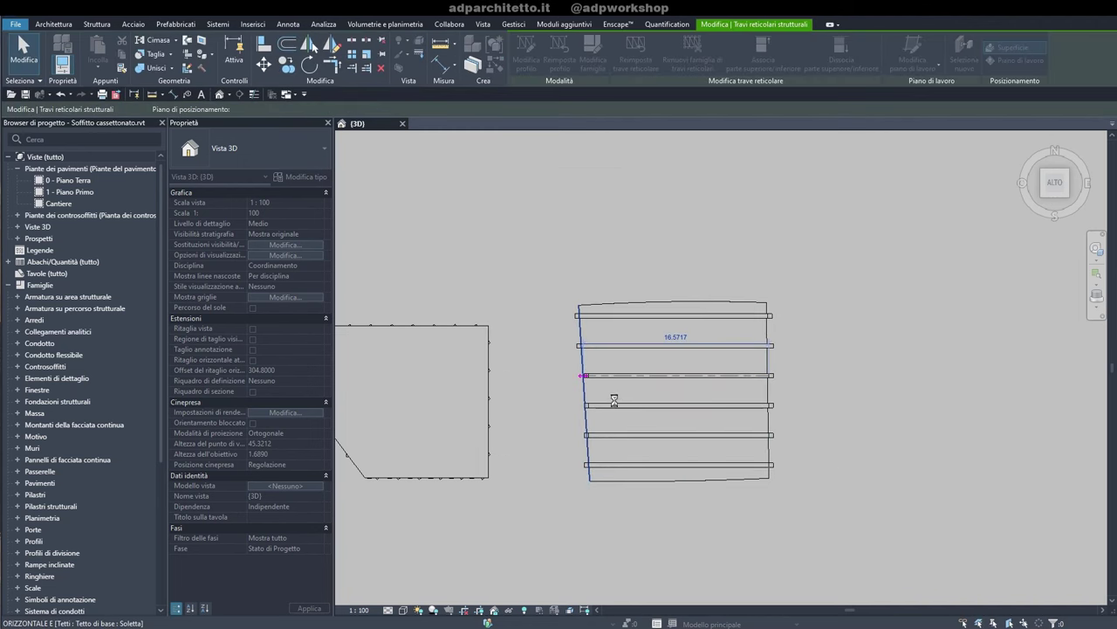
Add a perpendicular vertical truss via Create Similar and begin arraying it horizontally
{"action": "left_click", "coordinate": [602, 375]}
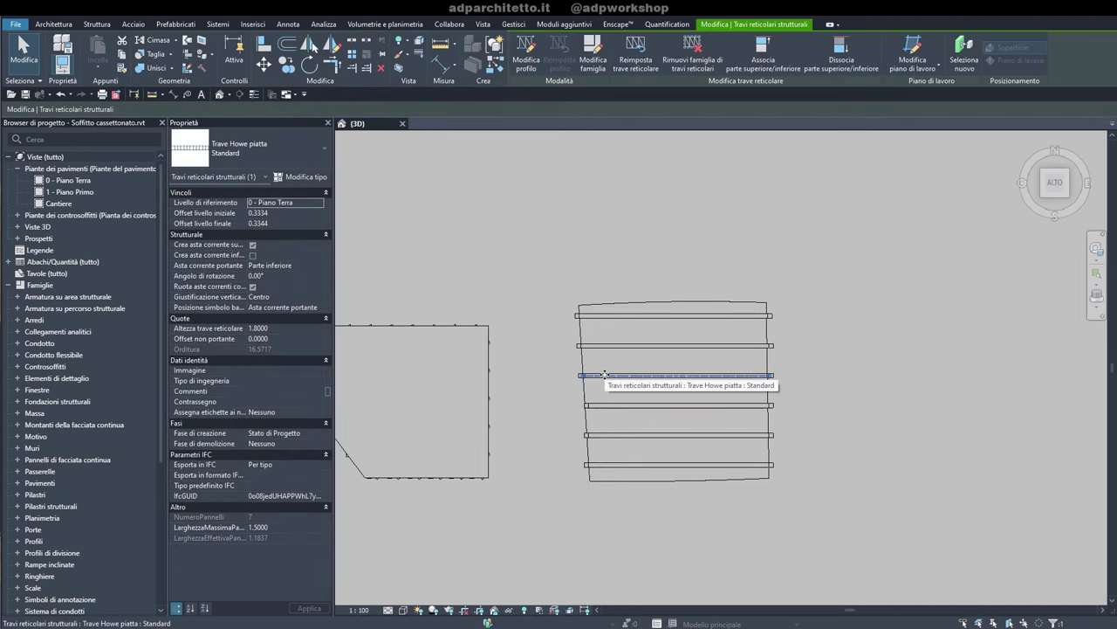
{"action": "key", "text": "c"}
{"action": "key", "text": "s"}
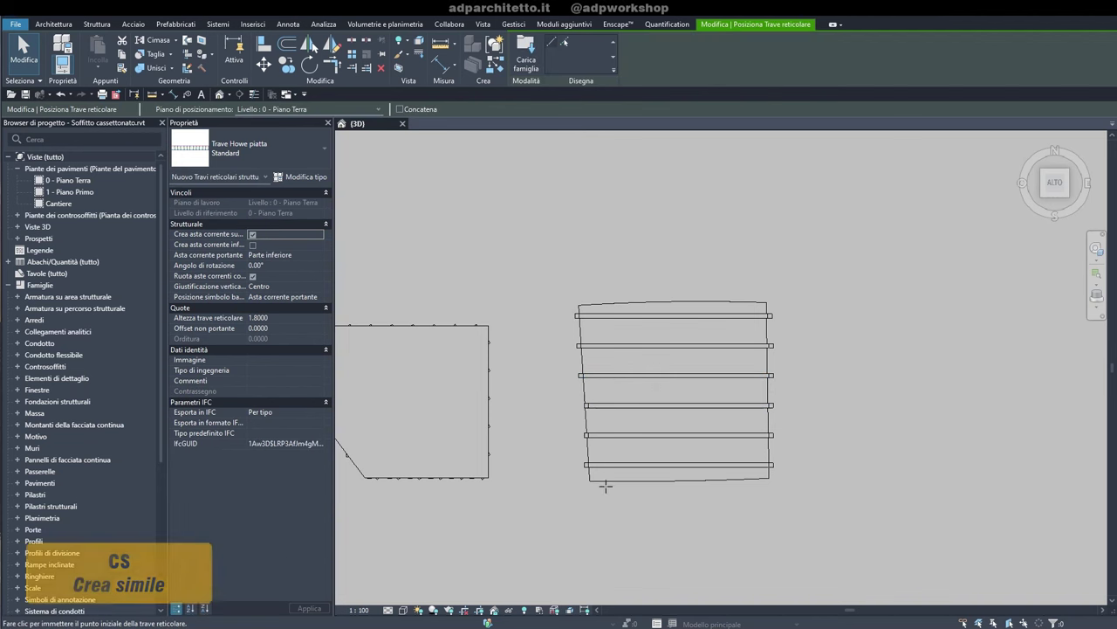
{"action": "left_click", "coordinate": [601, 480]}
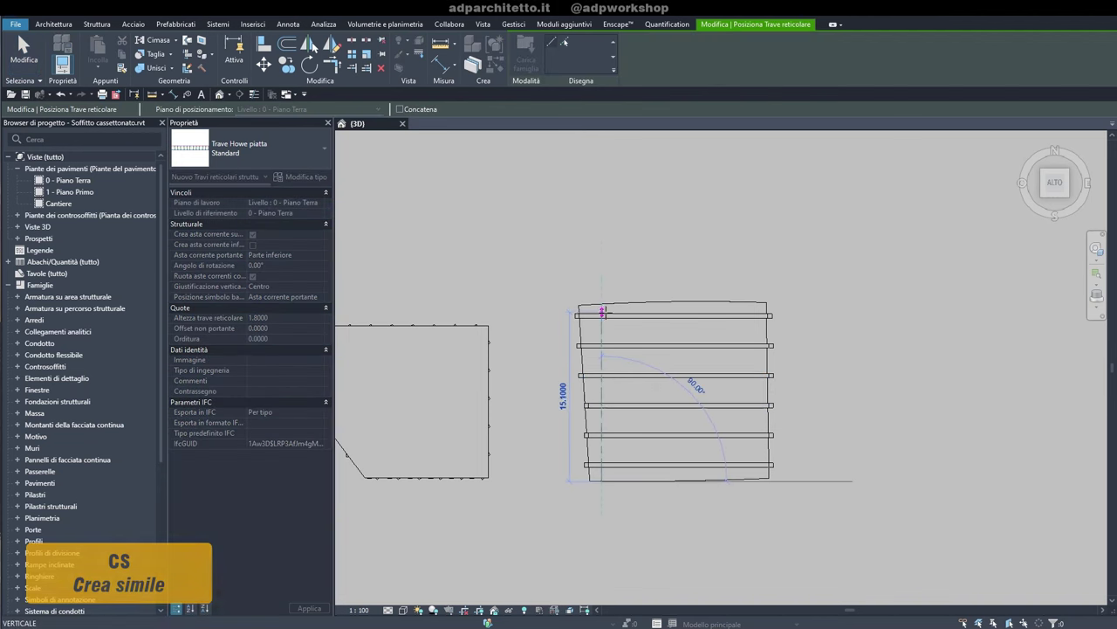
{"action": "left_click", "coordinate": [601, 305]}
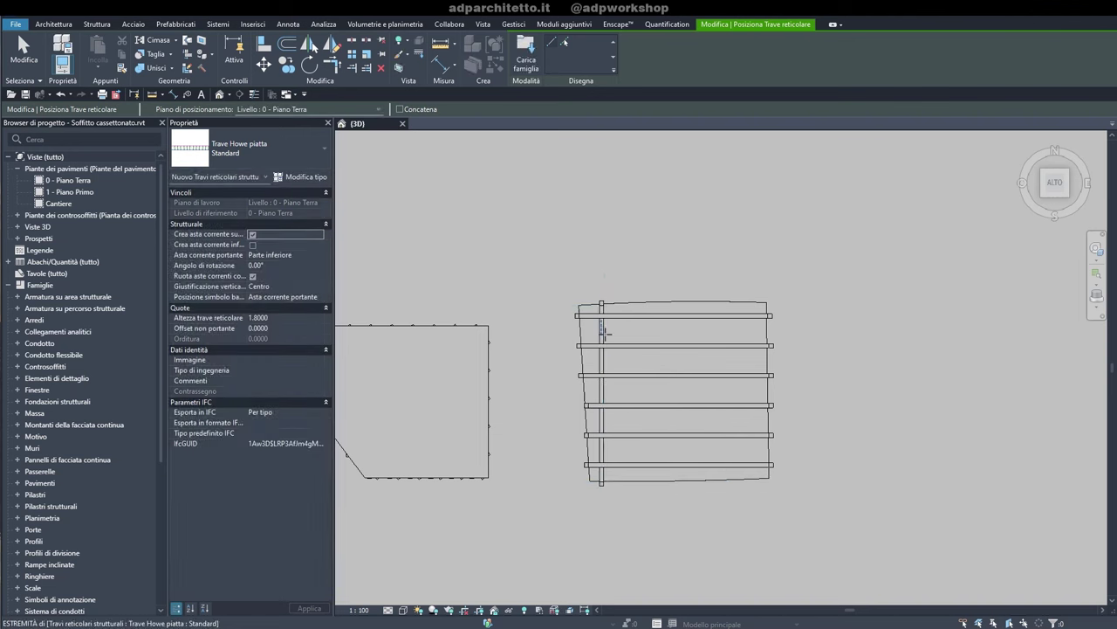
{"action": "key", "text": "Escape"}
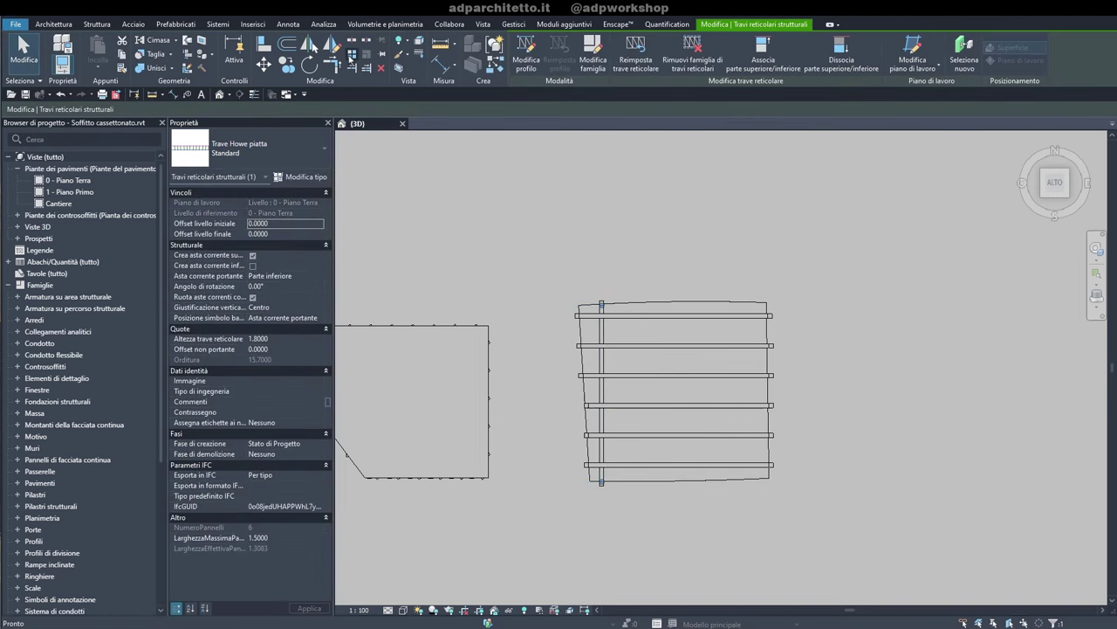
{"action": "left_click", "coordinate": [352, 54]}
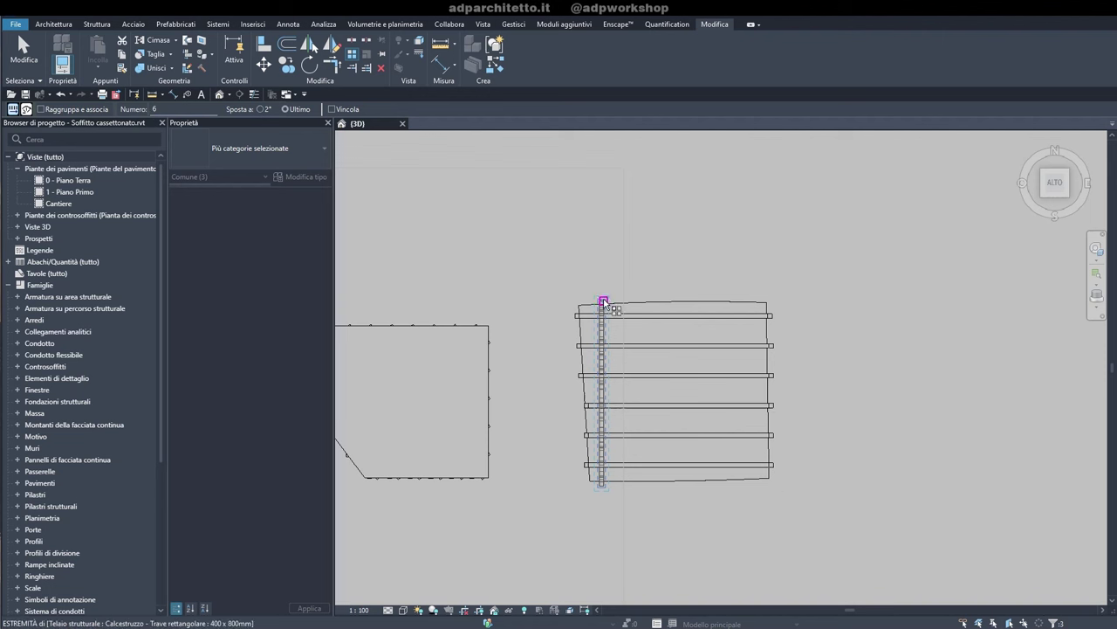
{"action": "left_click", "coordinate": [602, 303]}
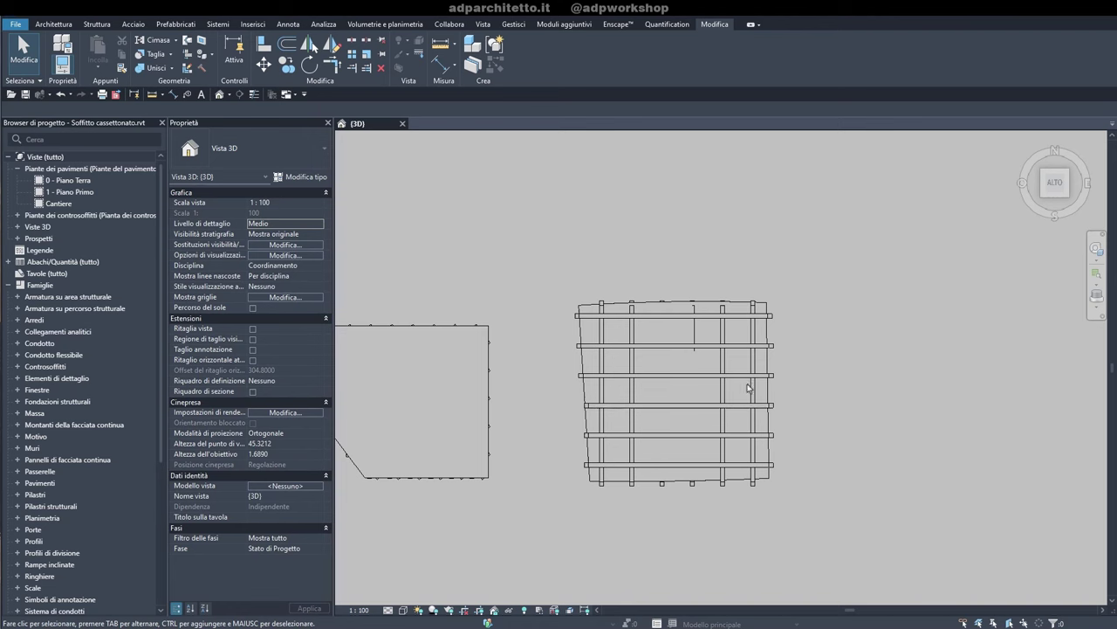
{"action": "mouse_move", "coordinate": [563, 348]}
{"action": "middle_mouse_down", "text": "shift"}
{"action": "mouse_move", "coordinate": [766, 417]}
{"action": "mouse_move", "coordinate": [601, 403]}
{"action": "middle_mouse_up", "text": "shift"}
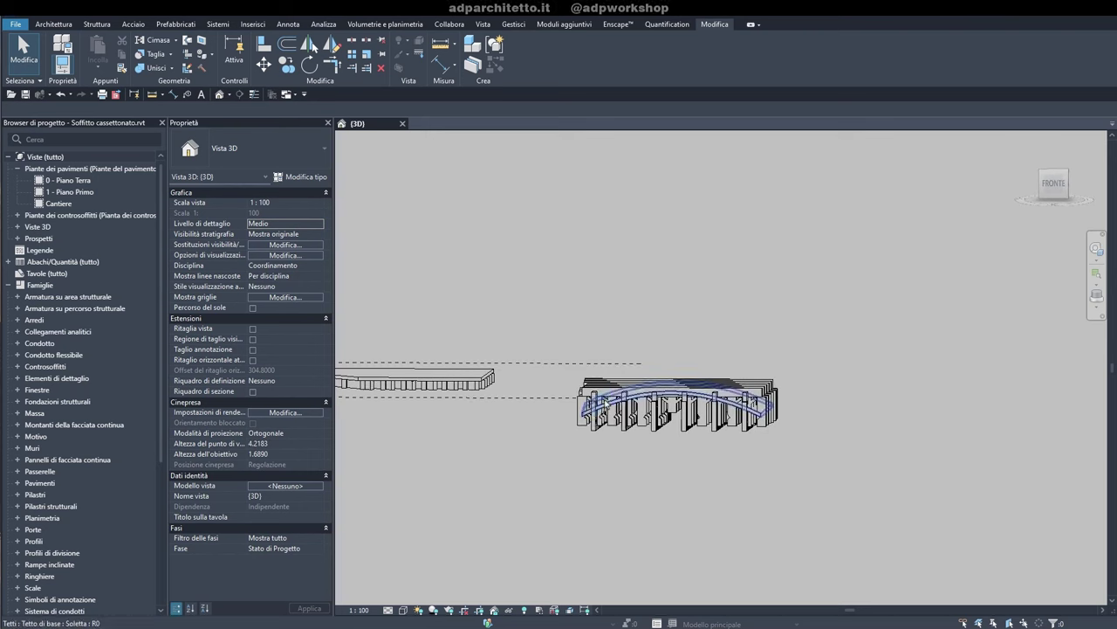
Set the curved roof slab's level offset to 2, then 3.0000
{"action": "left_click", "coordinate": [601, 408]}
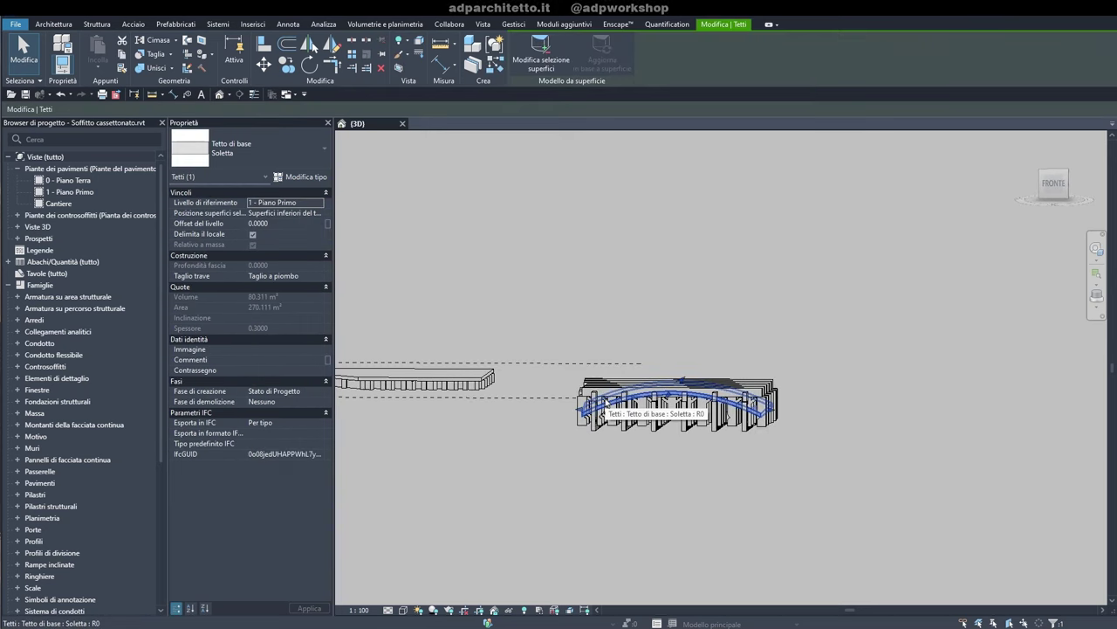
{"action": "left_click", "coordinate": [298, 225]}
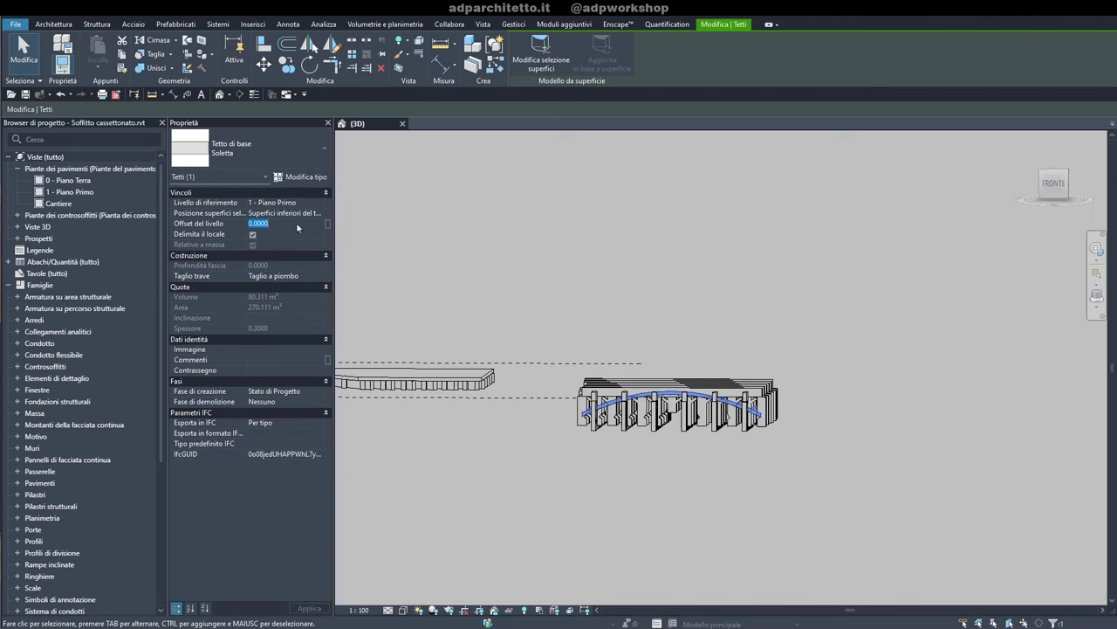
{"action": "type", "text": "2"}
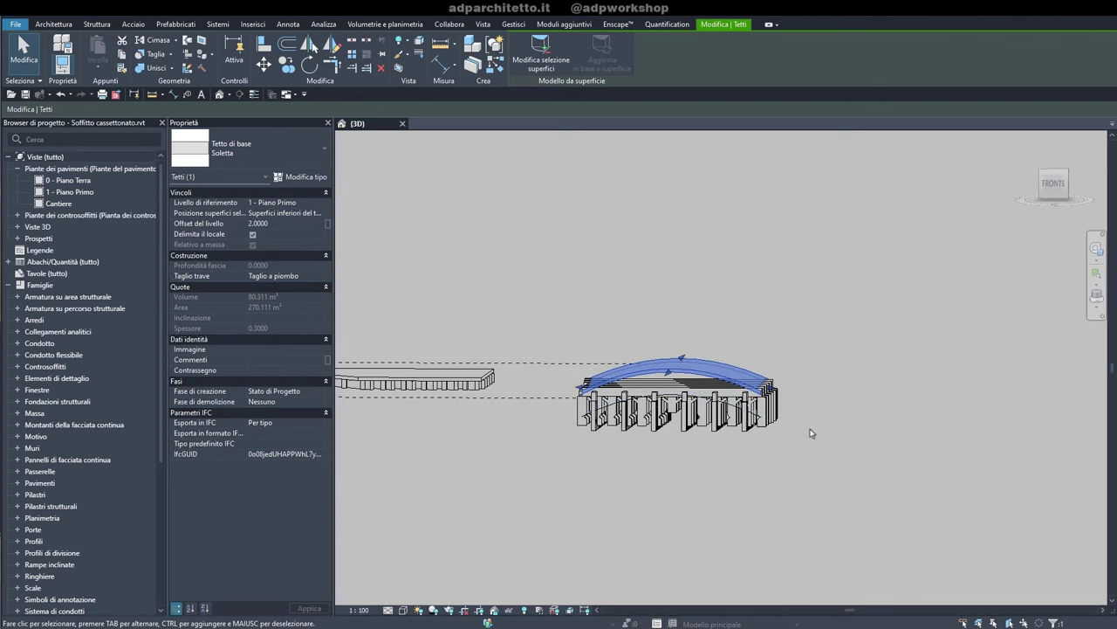
{"action": "middle_click_drag", "start_coordinate": [664, 449], "coordinate": [648, 450], "text": "shift"}
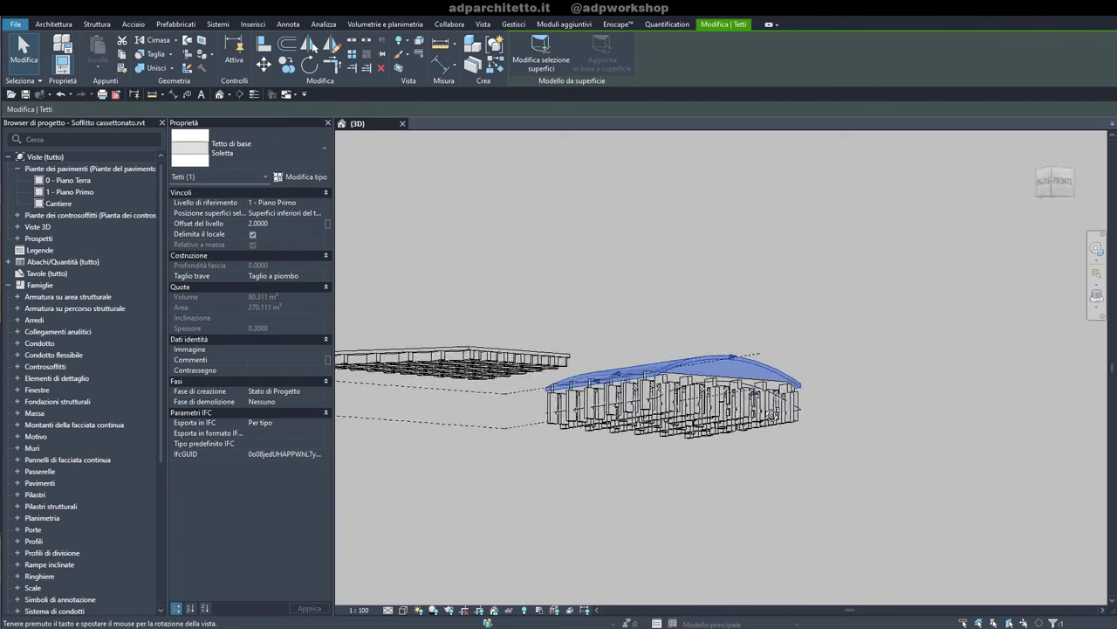
{"action": "left_click", "coordinate": [271, 224]}
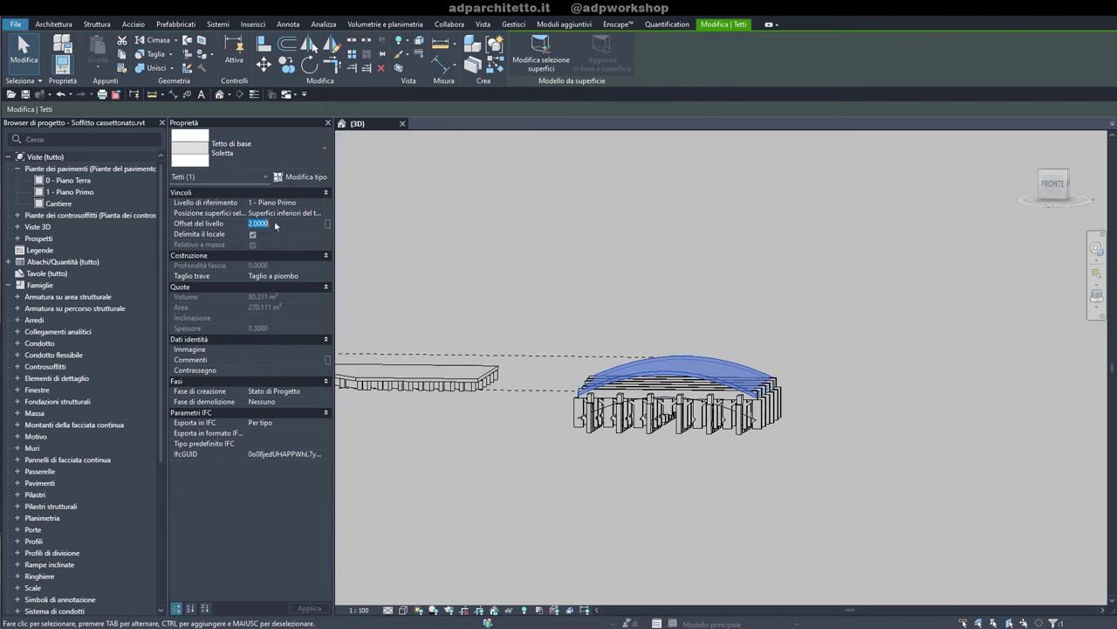
{"action": "type", "text": "3"}
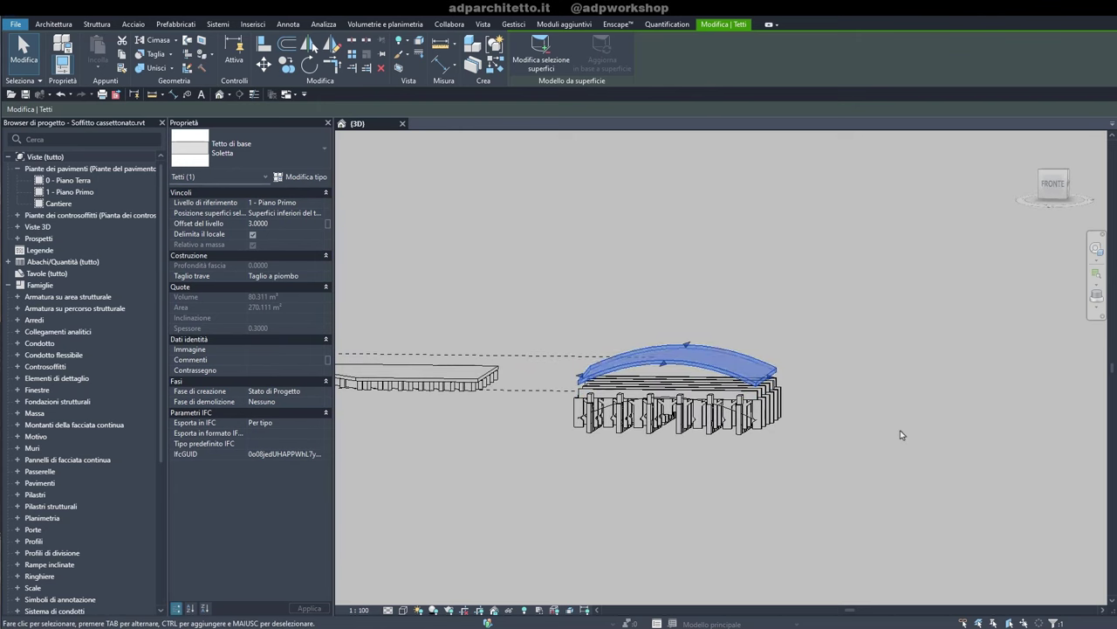
Inspect the mass and trusses beneath the raised roof and select one truss
{"action": "left_click", "coordinate": [900, 432]}
{"action": "scroll", "coordinate": [760, 474], "scroll_direction": "up", "scroll_amount": 2}
{"action": "left_click", "coordinate": [696, 377]}
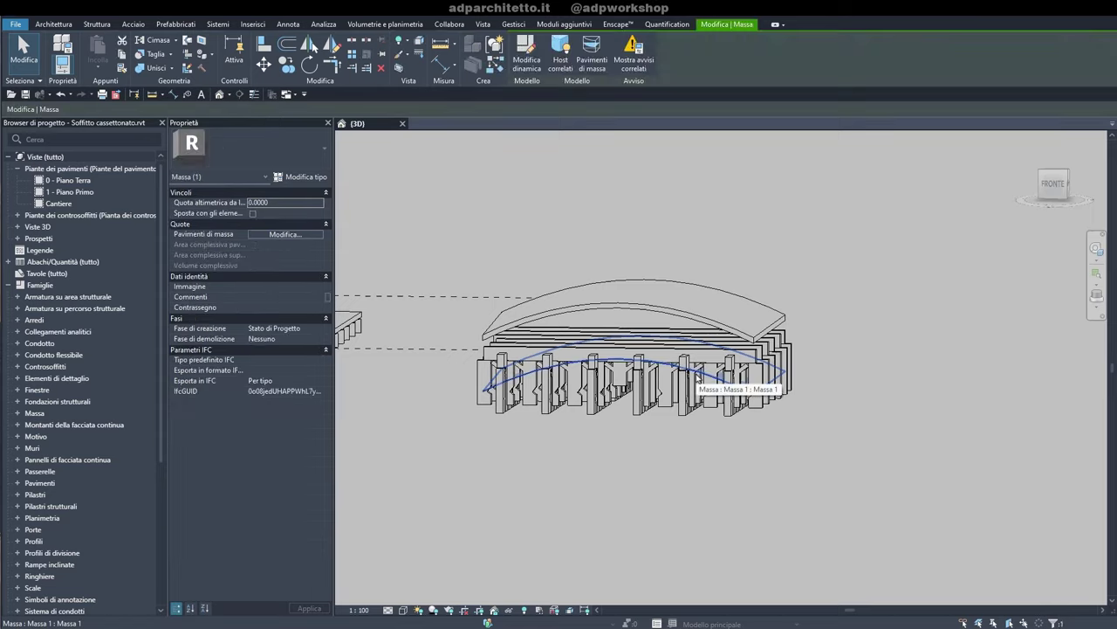
{"action": "key", "text": "Escape"}
{"action": "mouse_move", "coordinate": [631, 559]}
{"action": "middle_mouse_down", "text": "shift"}
{"action": "mouse_move", "coordinate": [733, 519]}
{"action": "mouse_move", "coordinate": [780, 467]}
{"action": "mouse_move", "coordinate": [900, 454]}
{"action": "mouse_move", "coordinate": [731, 487]}
{"action": "middle_mouse_up", "text": "shift"}
{"action": "left_click", "coordinate": [715, 423]}
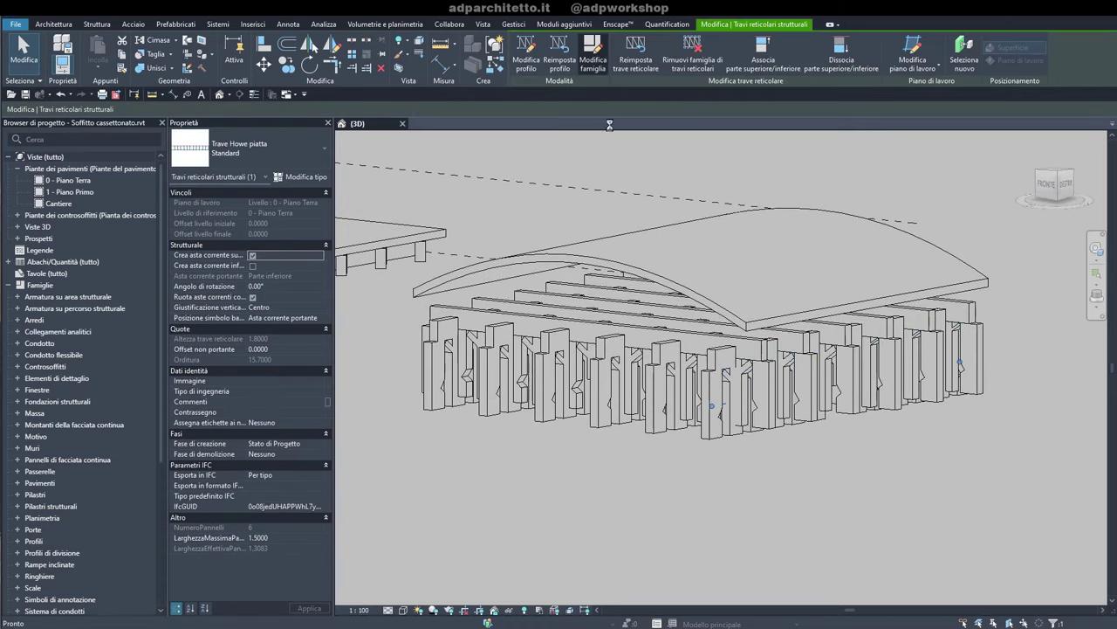
Strip the Trave Howe piatta family down to its top chord and load it into Soffitto cassettonato
{"action": "key", "text": "Escape"}
{"action": "double_click", "coordinate": [666, 277]}
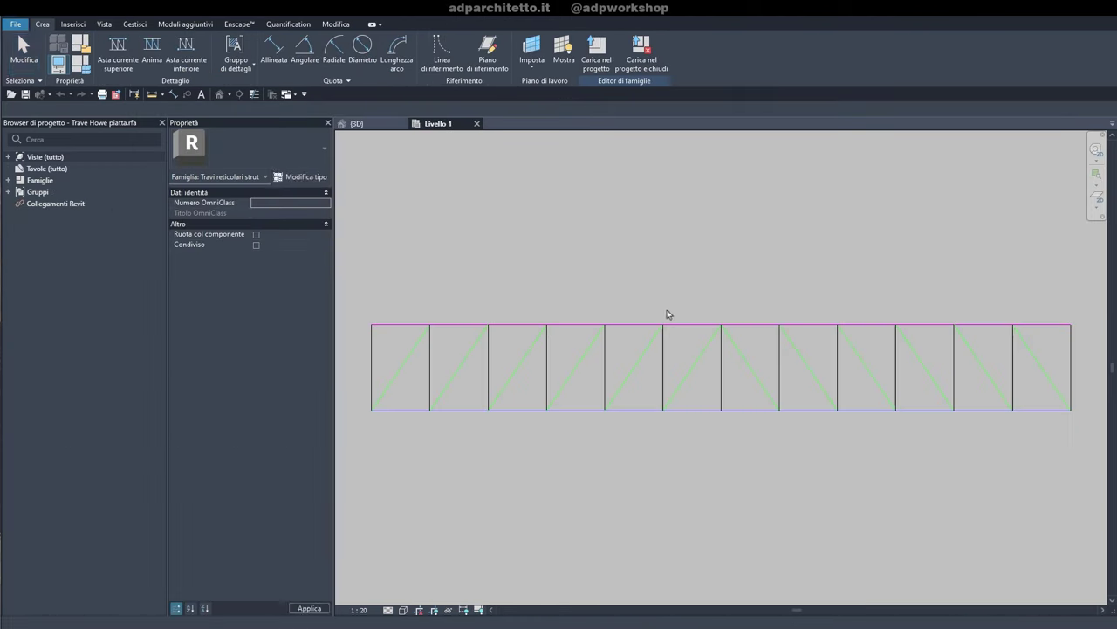
{"action": "left_click", "coordinate": [614, 326]}
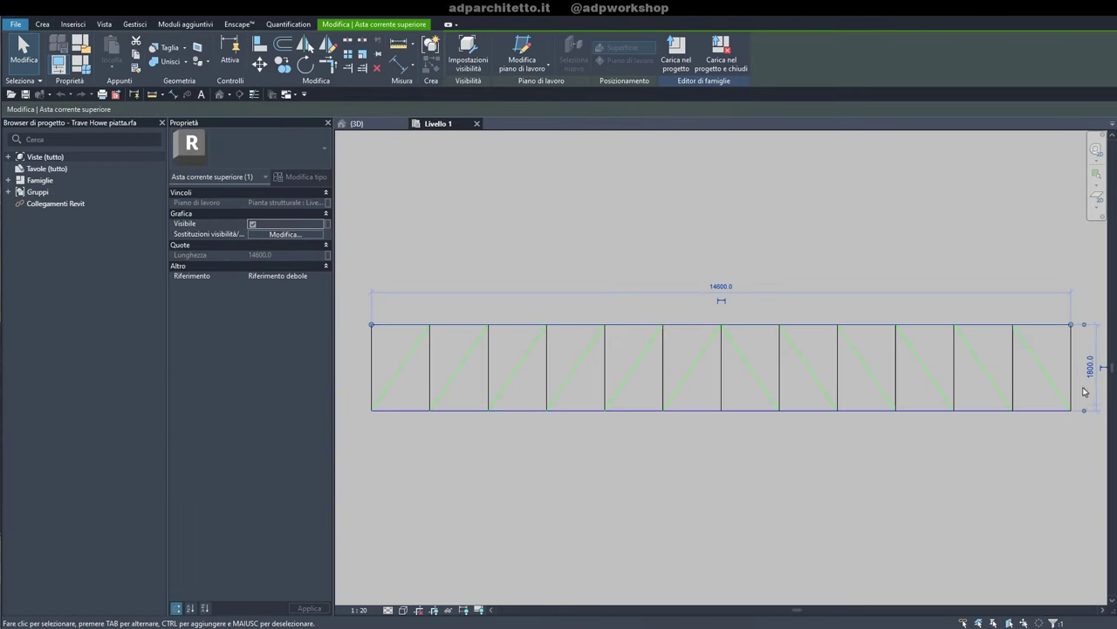
{"action": "mouse_move", "coordinate": [1091, 448]}
{"action": "left_mouse_down"}
{"action": "mouse_move", "coordinate": [614, 381]}
{"action": "mouse_move", "coordinate": [351, 377]}
{"action": "left_mouse_up"}
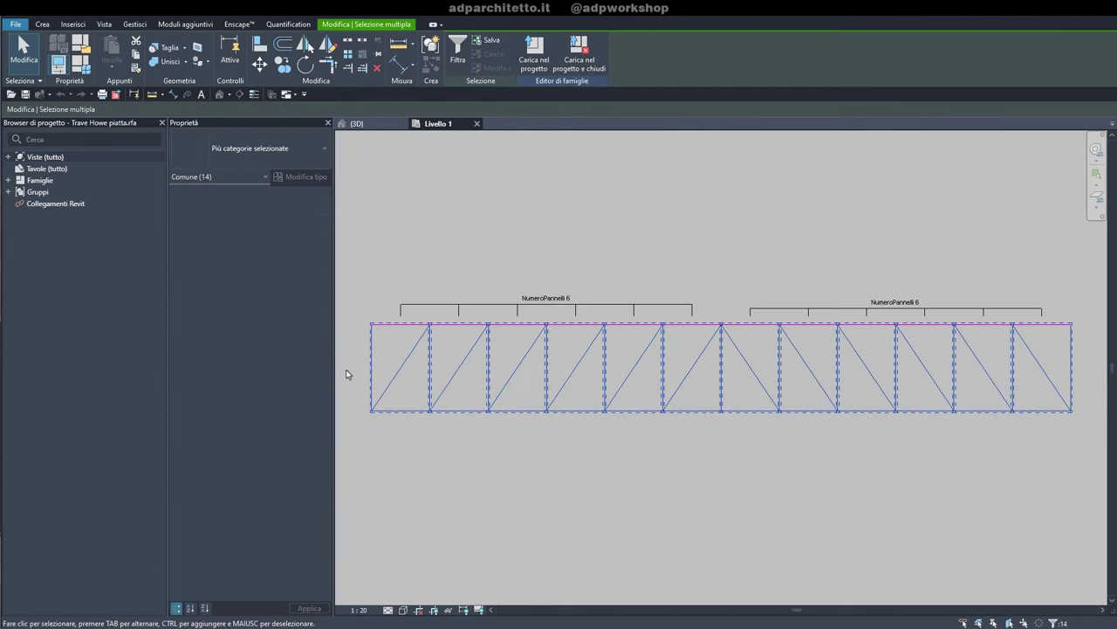
{"action": "key", "text": "Delete"}
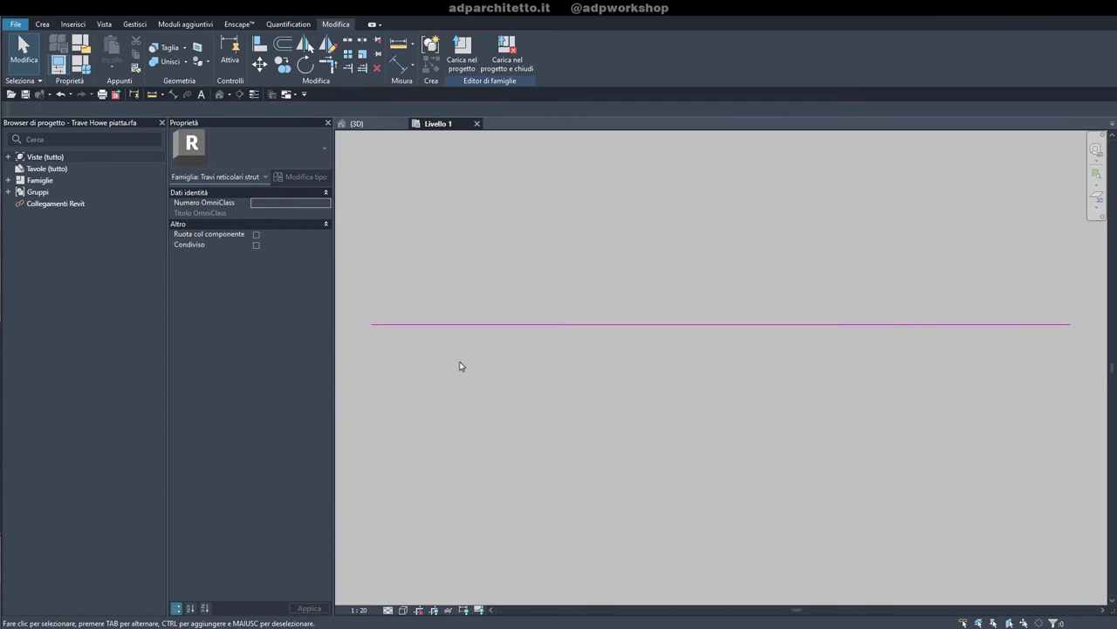
{"action": "left_click", "coordinate": [412, 326]}
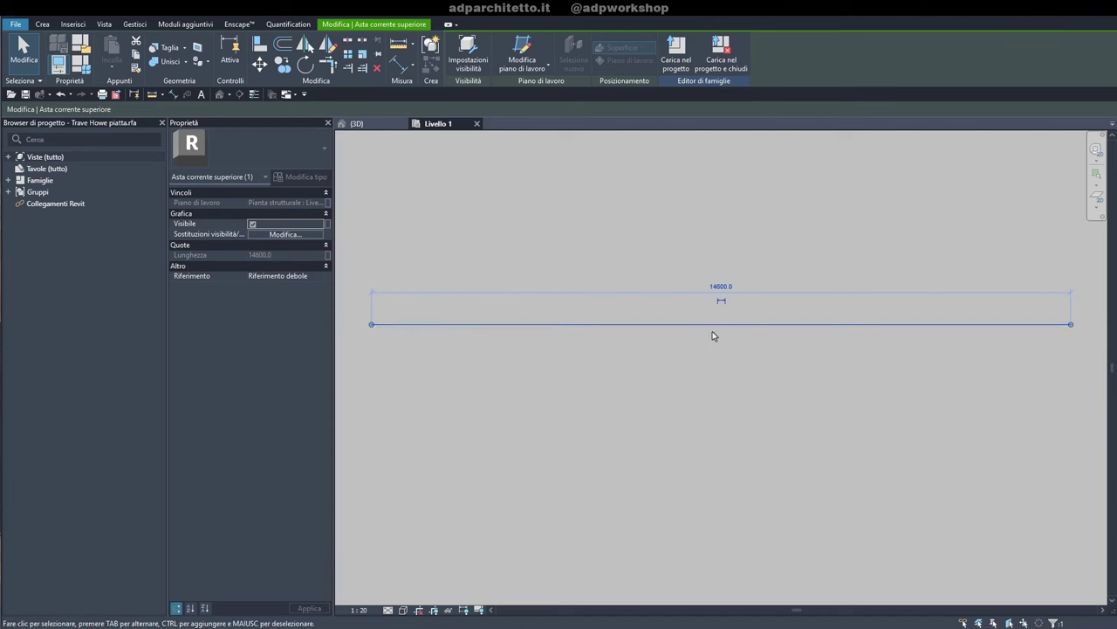
{"action": "left_click", "coordinate": [680, 66]}
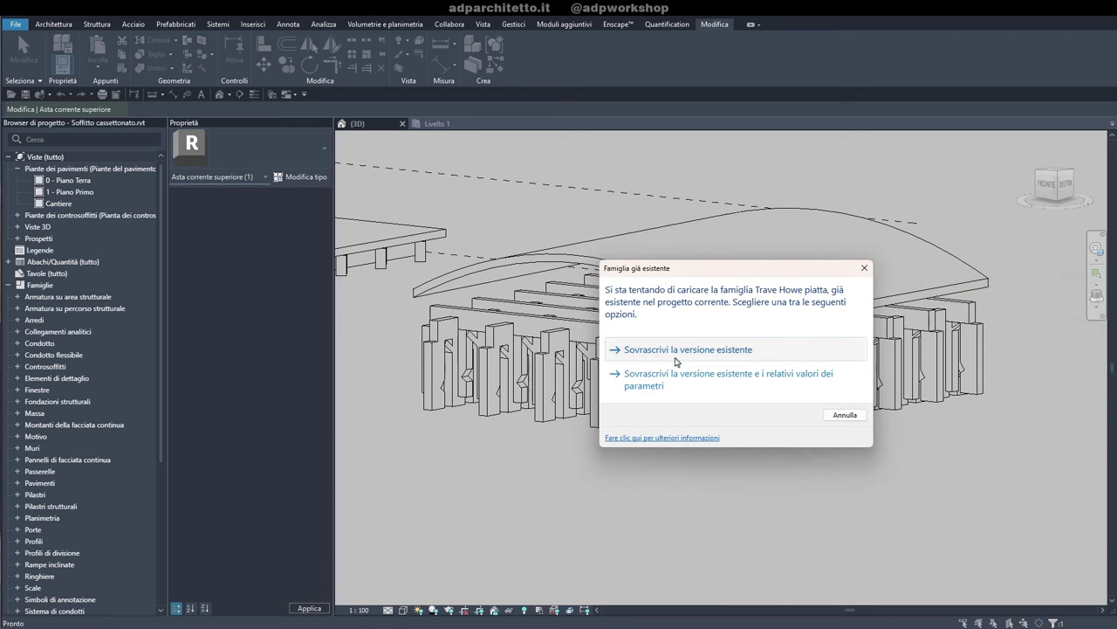
Overwrite the truss family and give its top chords Calcestruzzo 300 x 600mm rectangular beams
{"action": "left_click", "coordinate": [675, 349]}
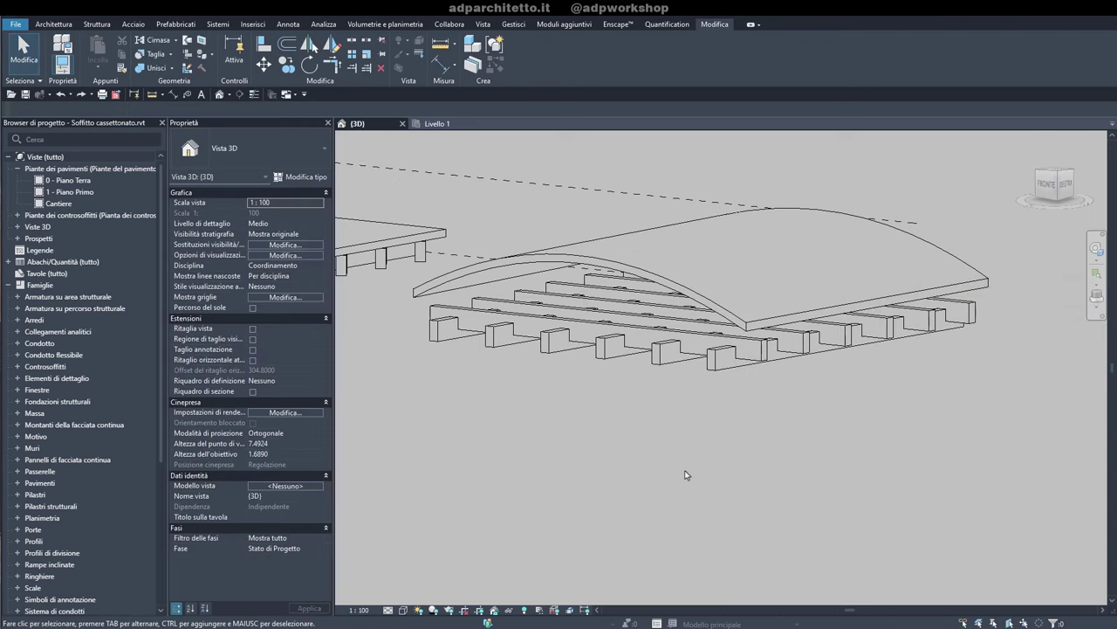
{"action": "left_click", "coordinate": [658, 367]}
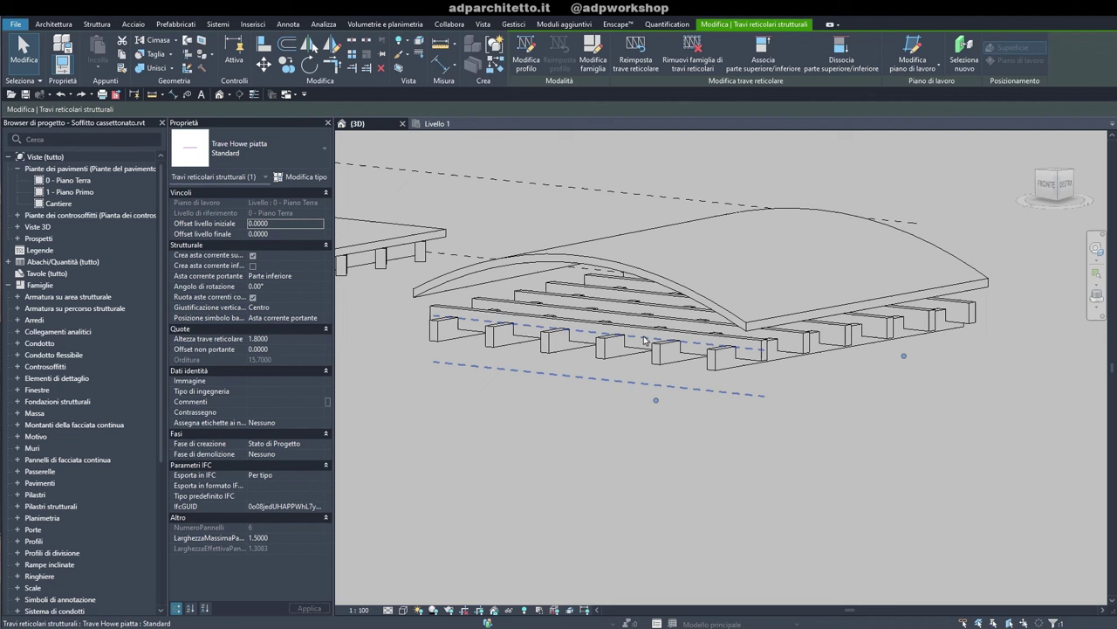
{"action": "left_click", "coordinate": [302, 177]}
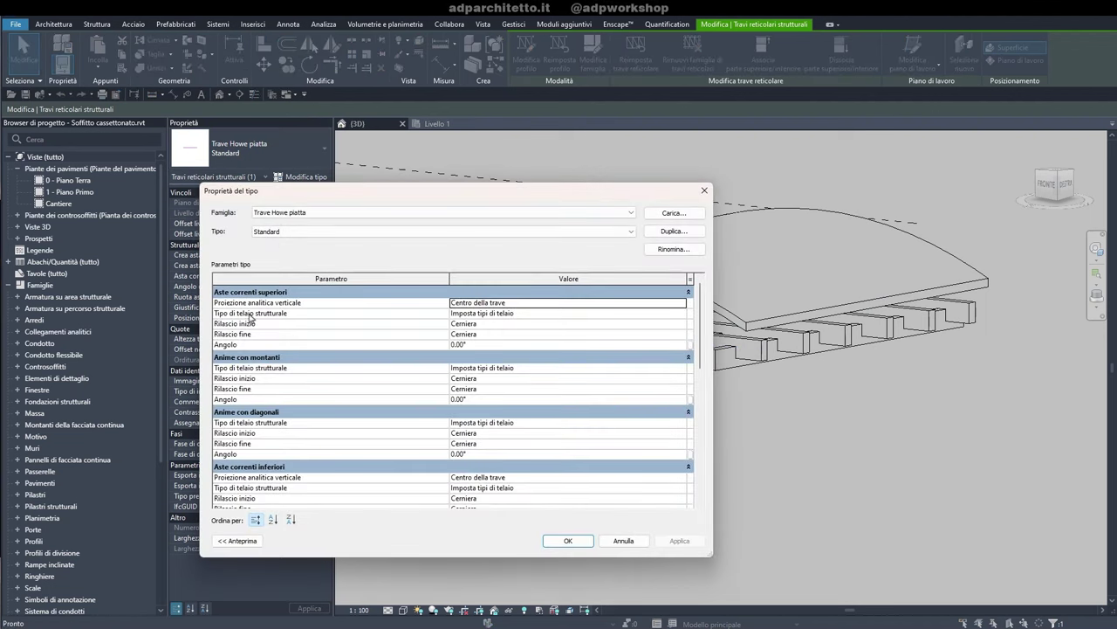
{"action": "left_click", "coordinate": [647, 316]}
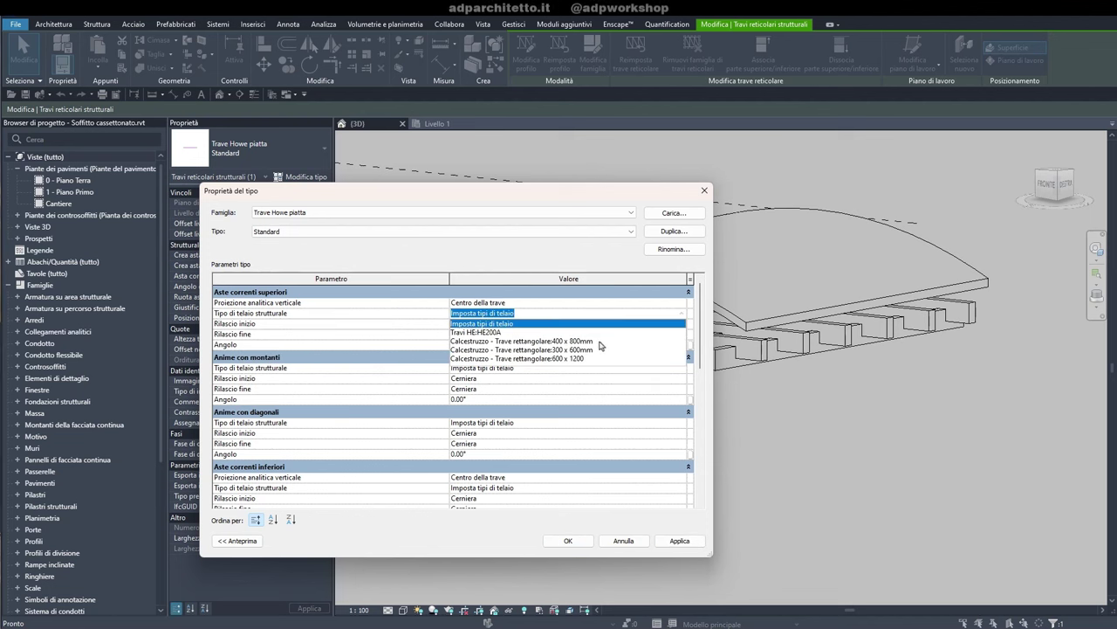
{"action": "left_click", "coordinate": [594, 350]}
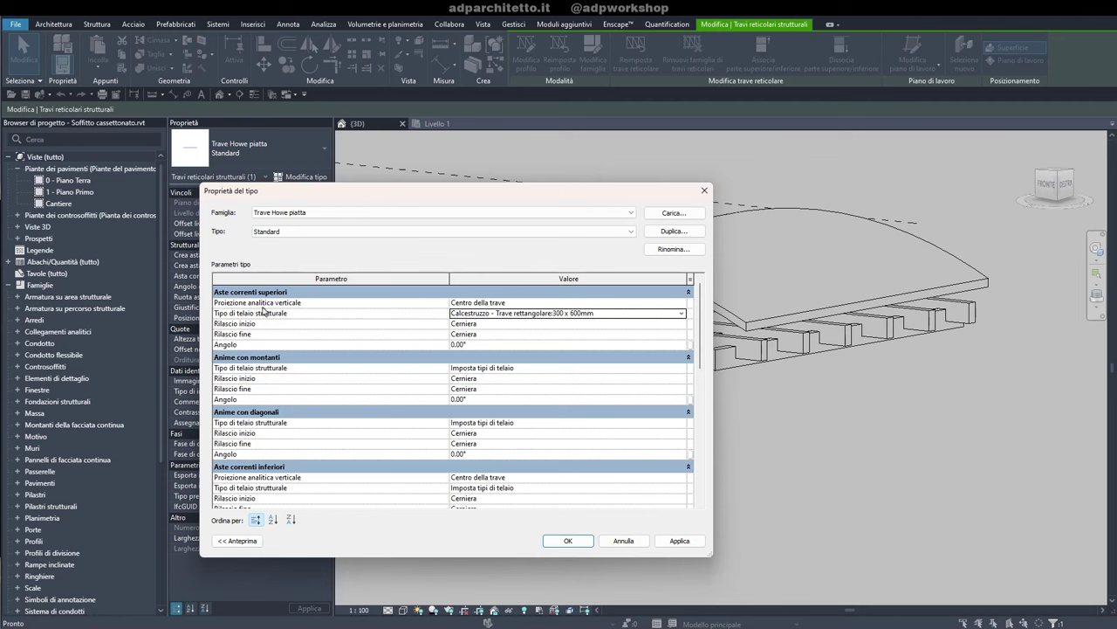
{"action": "left_click", "coordinate": [569, 542]}
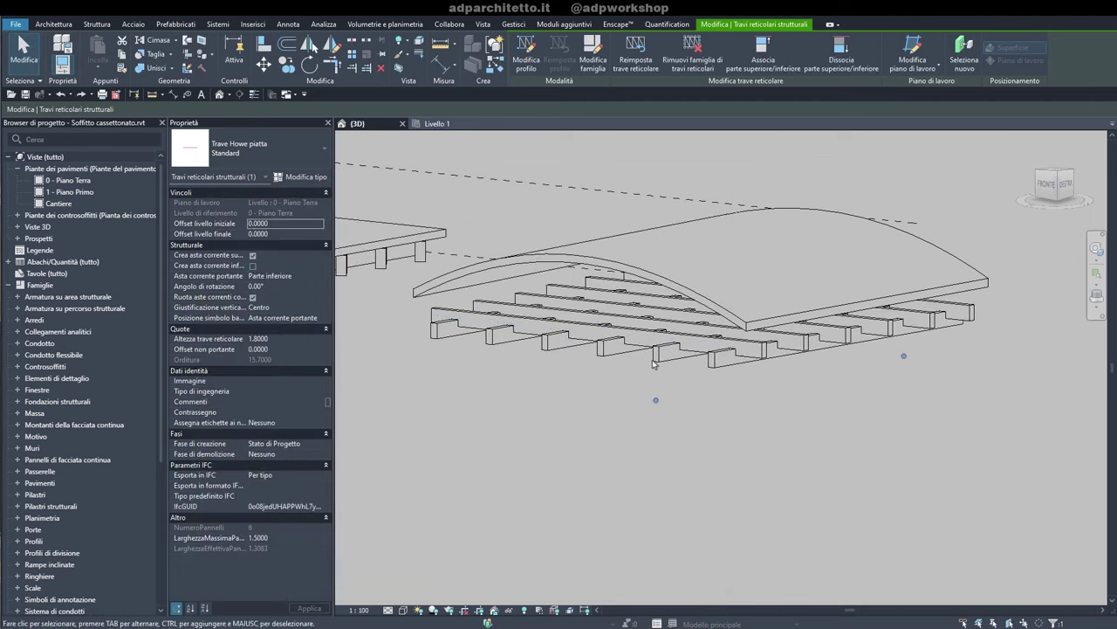
{"action": "left_click", "coordinate": [673, 393]}
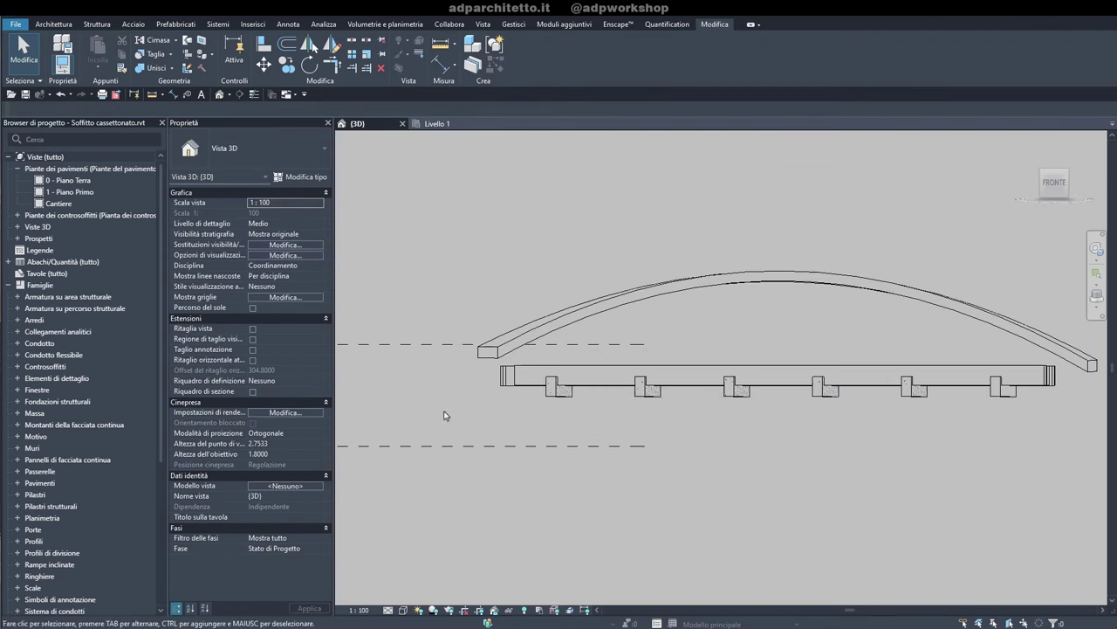
Filter out structural framing and attach the tops of the first 5 trusses to the curved roof
{"action": "left_click_drag", "start_coordinate": [444, 416], "coordinate": [1081, 360]}
{"action": "left_click", "coordinate": [568, 52]}
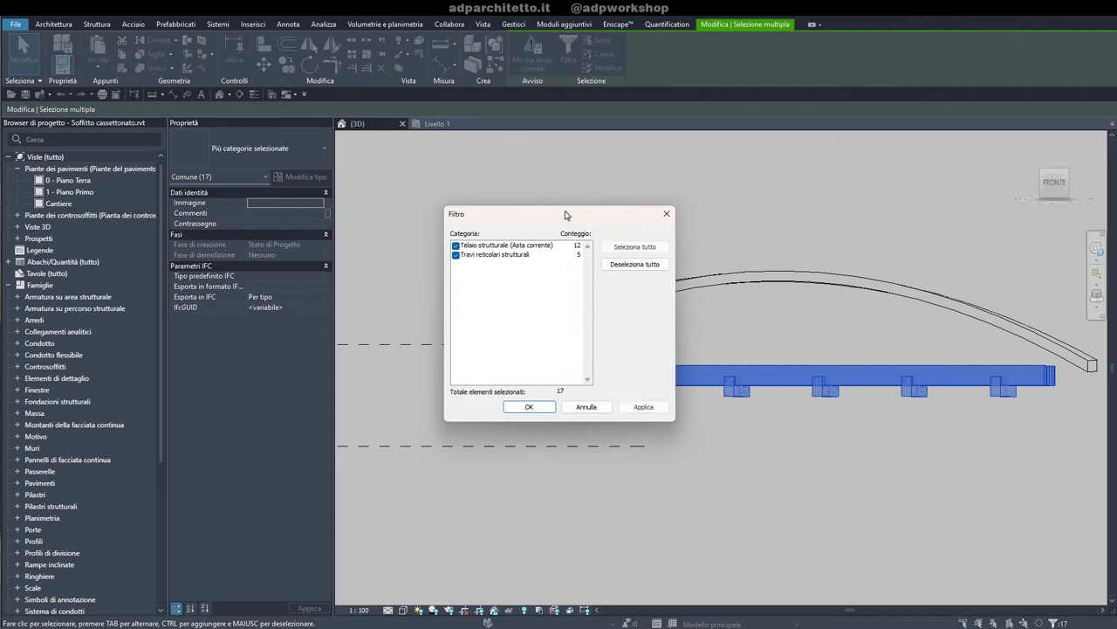
{"action": "left_click", "coordinate": [455, 246]}
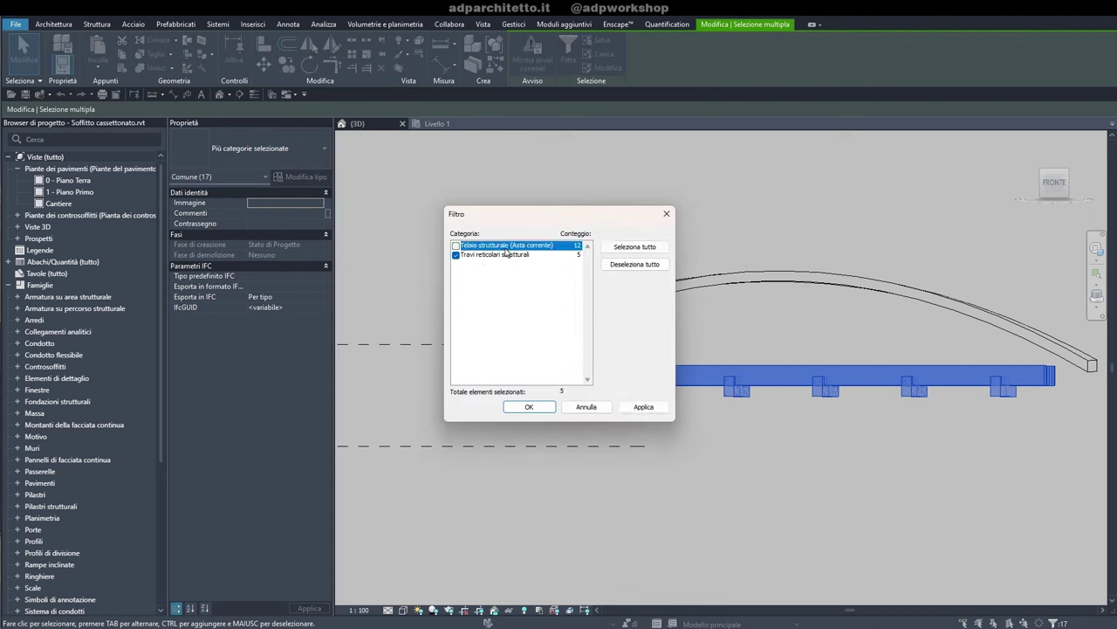
{"action": "left_click", "coordinate": [529, 407]}
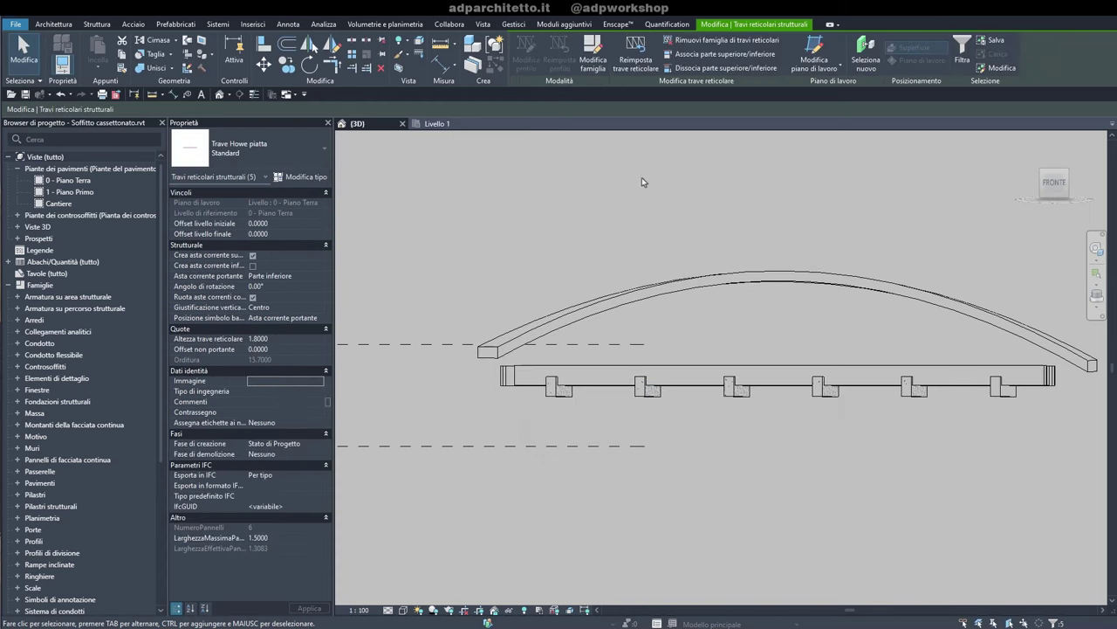
{"action": "left_click", "coordinate": [694, 54]}
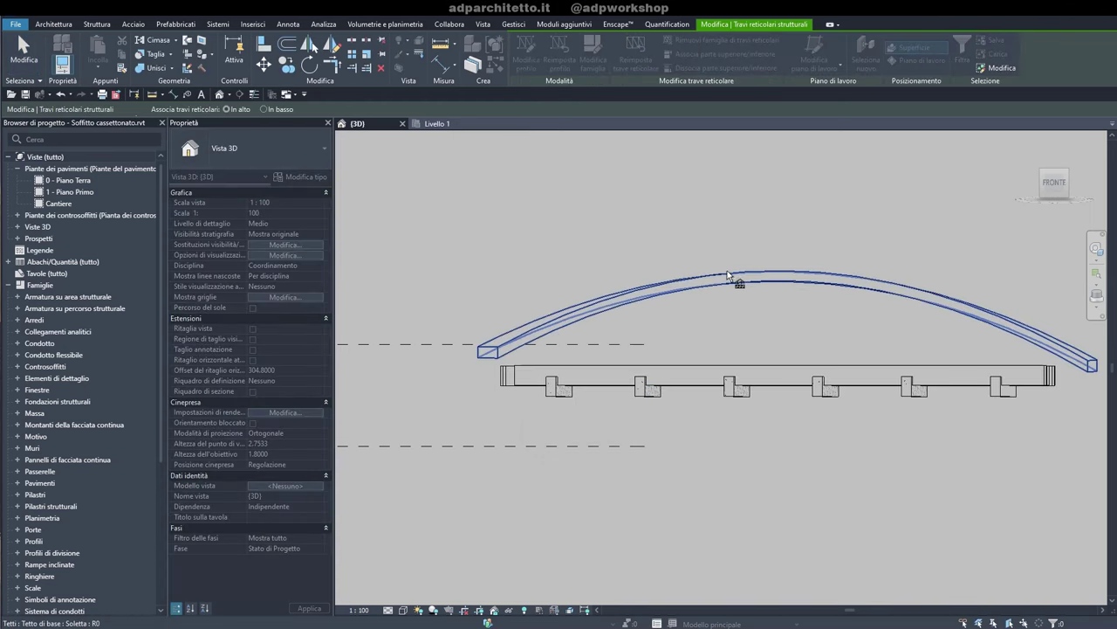
{"action": "left_click", "coordinate": [727, 274]}
{"action": "mouse_move", "coordinate": [733, 280]}
{"action": "middle_mouse_down", "text": "shift"}
{"action": "mouse_move", "coordinate": [828, 393]}
{"action": "mouse_move", "coordinate": [1012, 426]}
{"action": "middle_mouse_up", "text": "shift"}
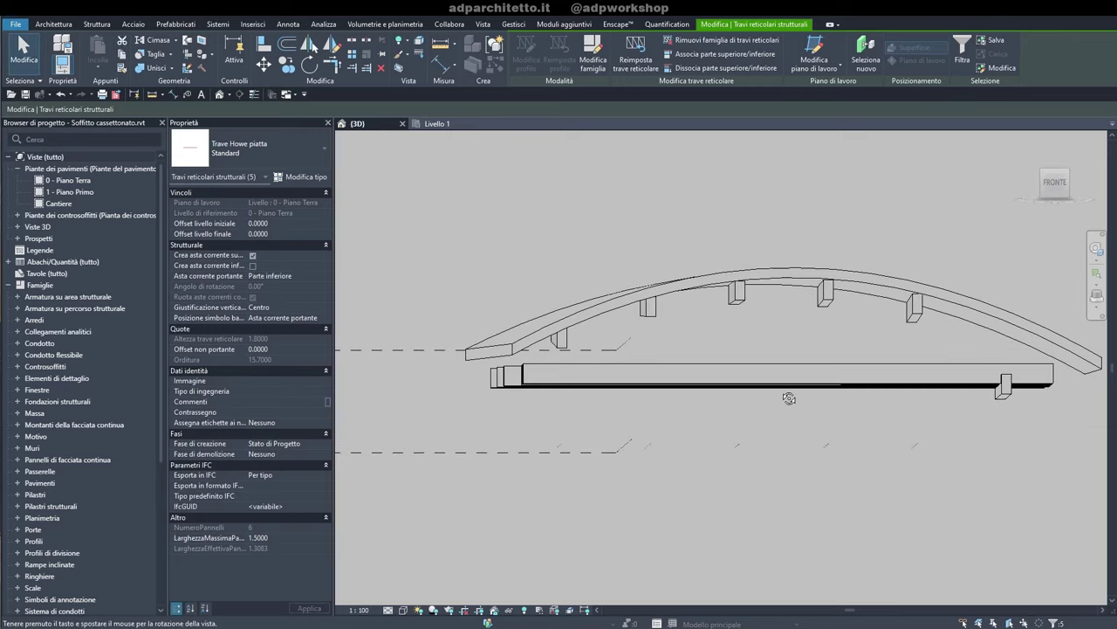
{"action": "key", "text": "Escape"}
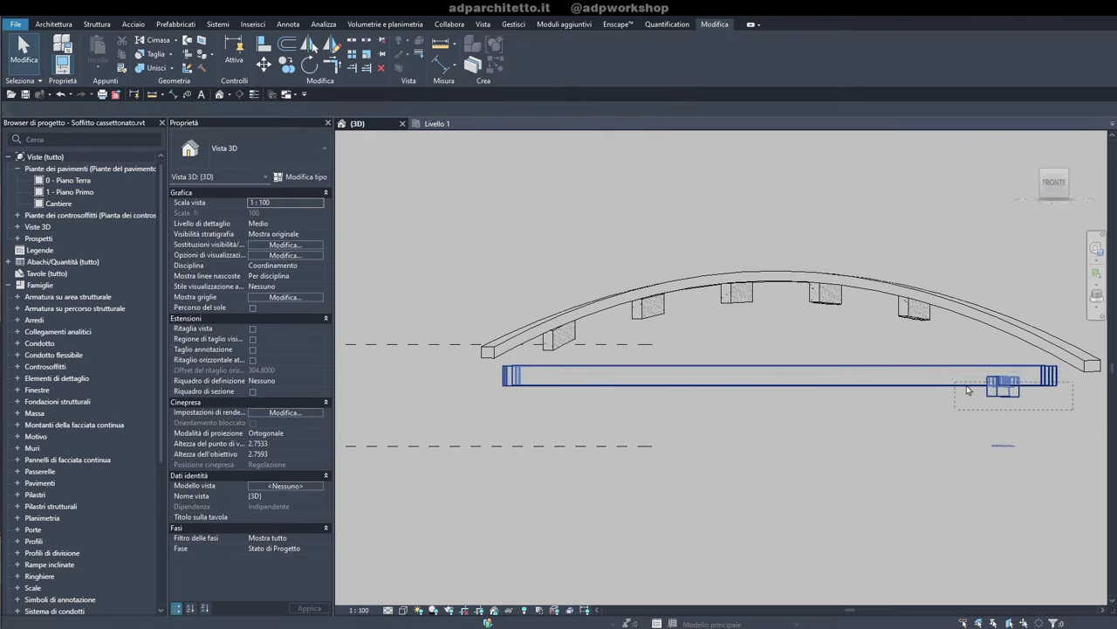
Attach the tops of the remaining 7 trusses to the curved roof the same way
{"action": "left_click", "coordinate": [895, 392]}
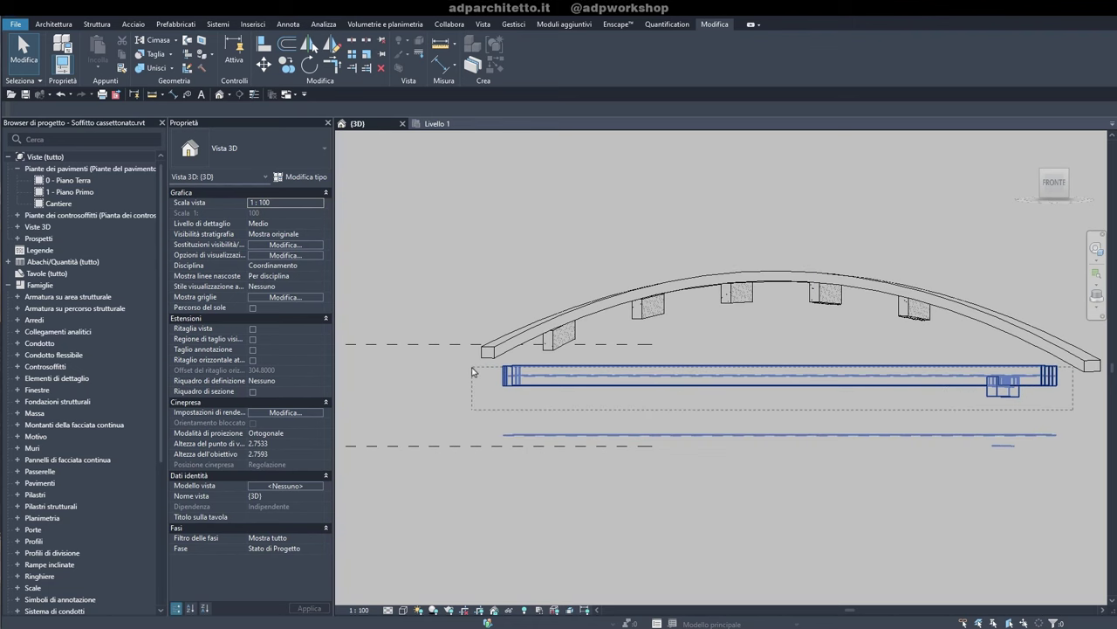
{"action": "left_click", "coordinate": [569, 51]}
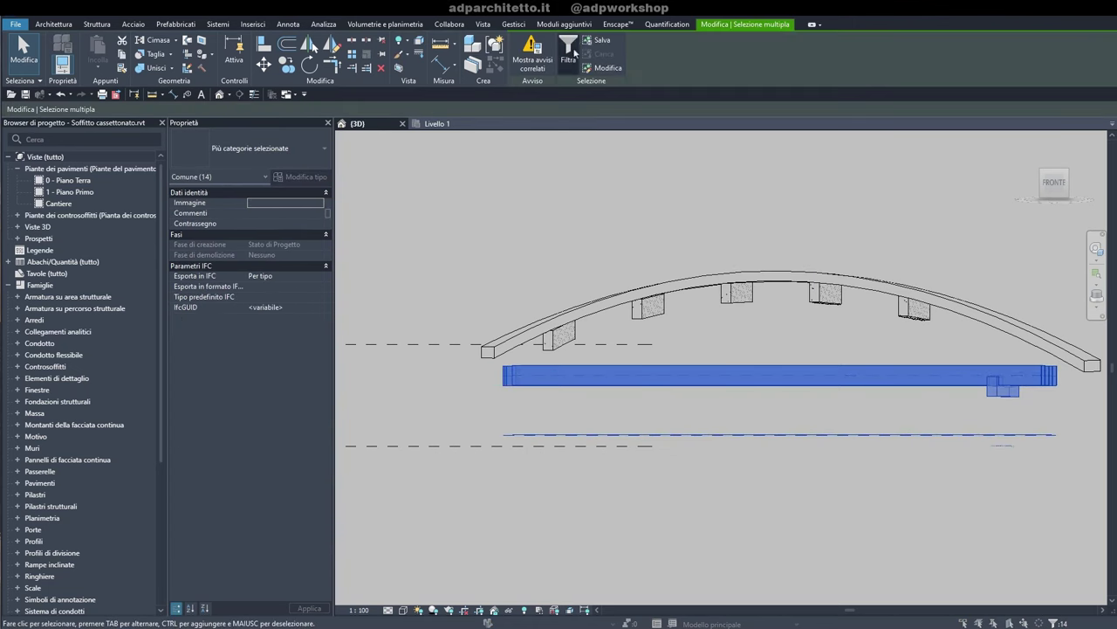
{"action": "left_click", "coordinate": [456, 245]}
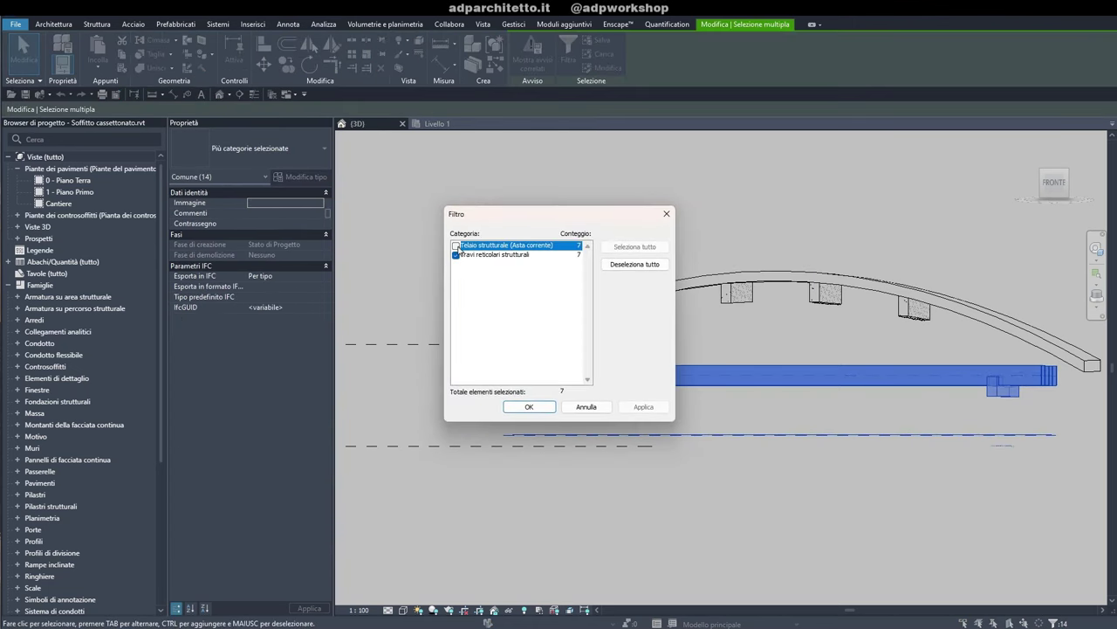
{"action": "left_click", "coordinate": [527, 409]}
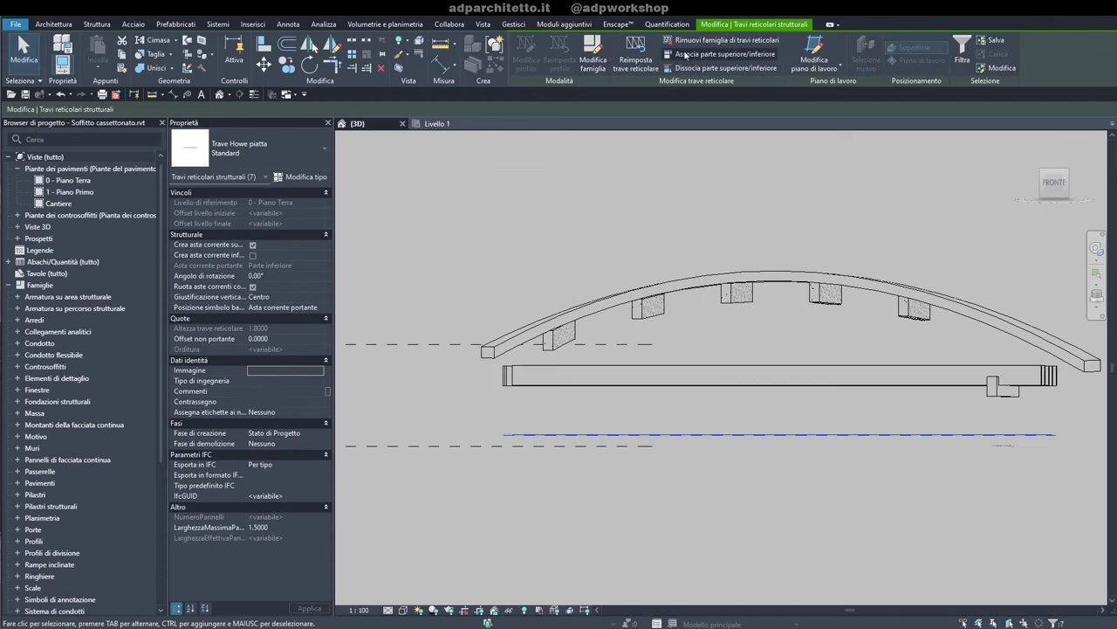
{"action": "left_click", "coordinate": [685, 55]}
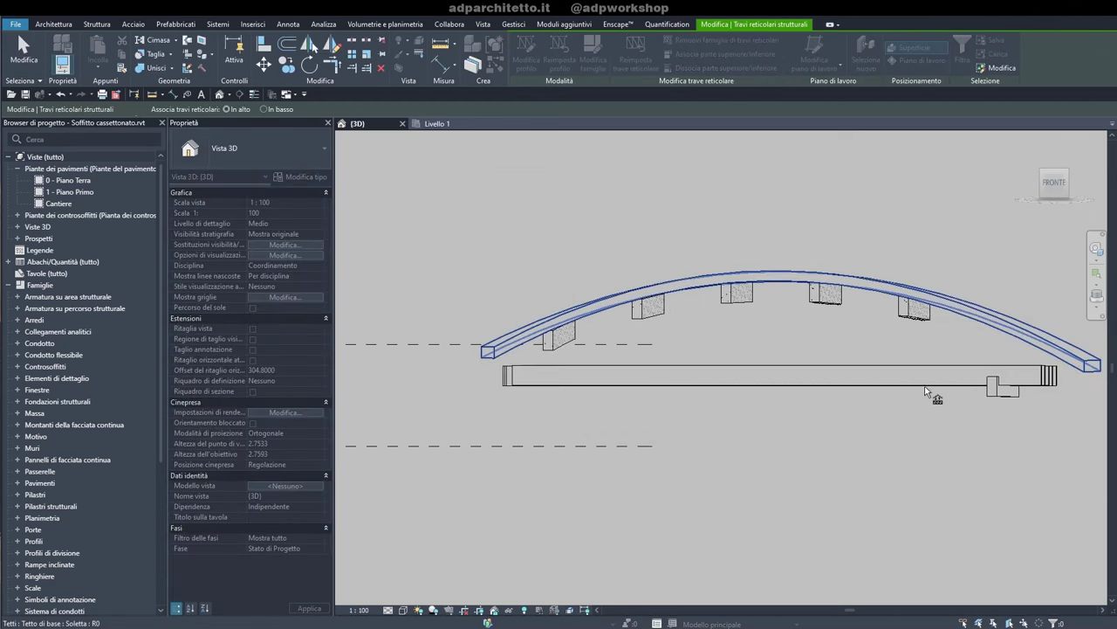
{"action": "left_click", "coordinate": [925, 441]}
Orbit and zoom into an oblique close-up of the curved truss grid under the roof
{"action": "mouse_move", "coordinate": [928, 428]}
{"action": "middle_mouse_down", "text": "shift"}
{"action": "mouse_move", "coordinate": [813, 408]}
{"action": "mouse_move", "coordinate": [867, 306]}
{"action": "mouse_move", "coordinate": [829, 346]}
{"action": "mouse_move", "coordinate": [777, 366]}
{"action": "middle_mouse_up", "text": "shift"}
{"action": "key", "text": "Escape"}
{"action": "scroll", "coordinate": [794, 479], "scroll_direction": "down", "scroll_amount": 2}
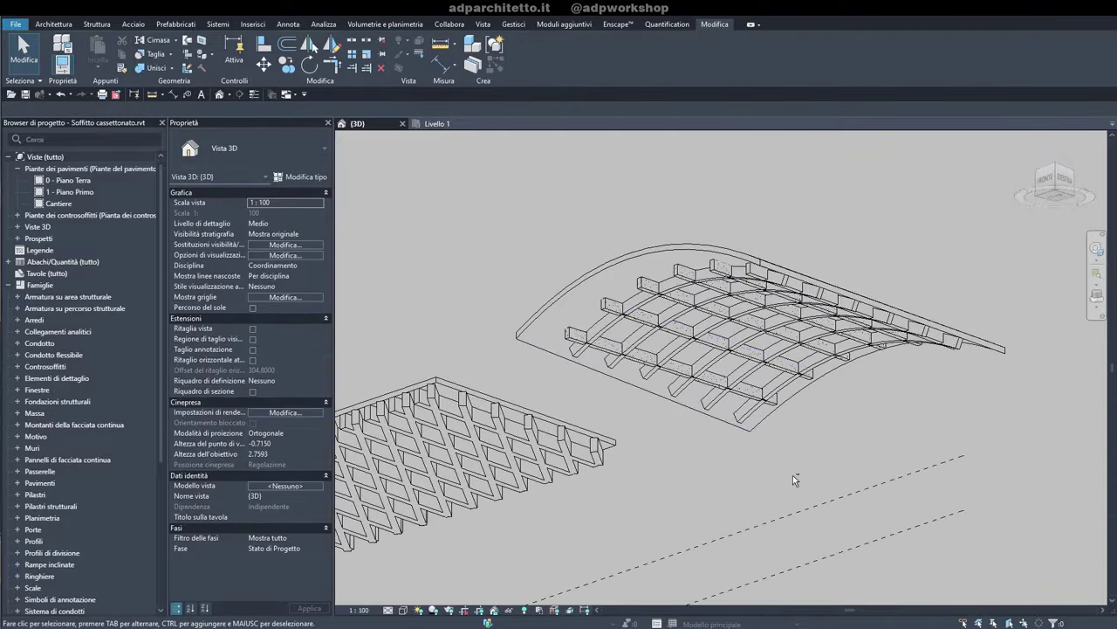
{"action": "mouse_move", "coordinate": [794, 479]}
{"action": "middle_mouse_down", "text": "shift"}
{"action": "mouse_move", "coordinate": [903, 314]}
{"action": "mouse_move", "coordinate": [923, 341]}
{"action": "mouse_move", "coordinate": [867, 368]}
{"action": "mouse_move", "coordinate": [841, 489]}
{"action": "mouse_move", "coordinate": [849, 535]}
{"action": "mouse_move", "coordinate": [730, 266]}
{"action": "middle_mouse_up", "text": "shift"}
{"action": "scroll", "coordinate": [730, 266], "scroll_direction": "up", "scroll_amount": 3}
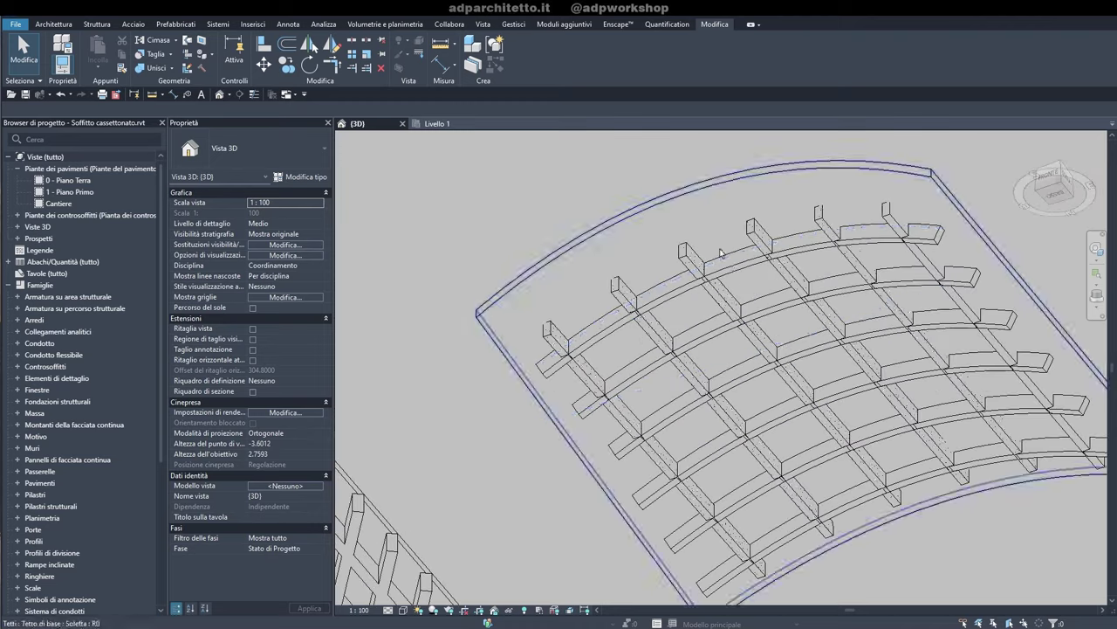
Change the truss top chords to Calcestruzzo - Trave rettangolare 600 x 1200 beams
{"action": "left_click", "coordinate": [730, 266]}
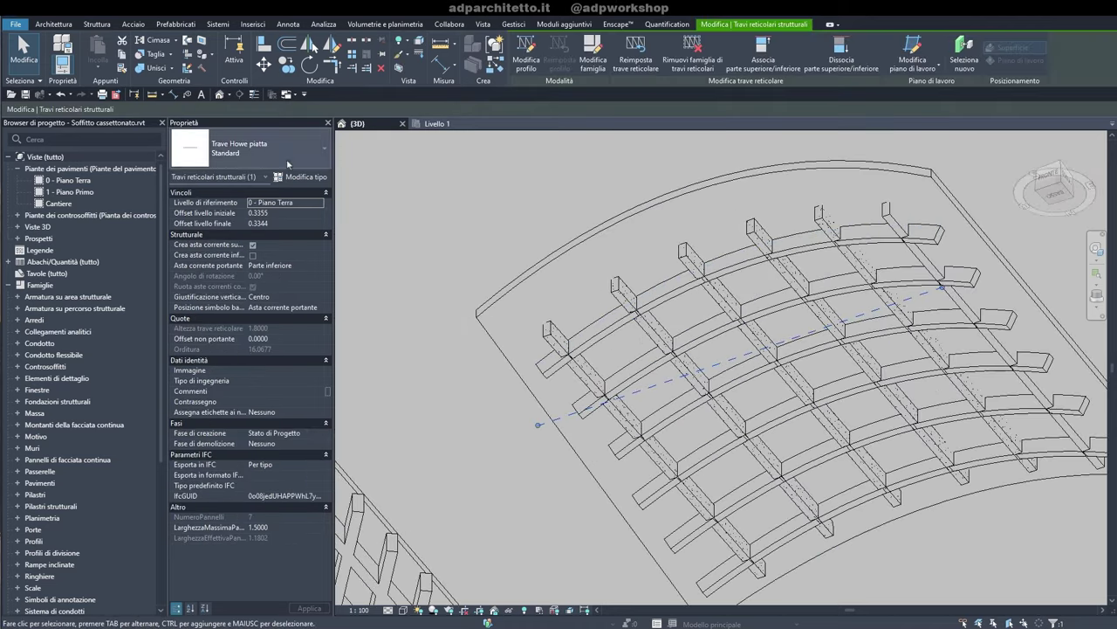
{"action": "left_click", "coordinate": [292, 178]}
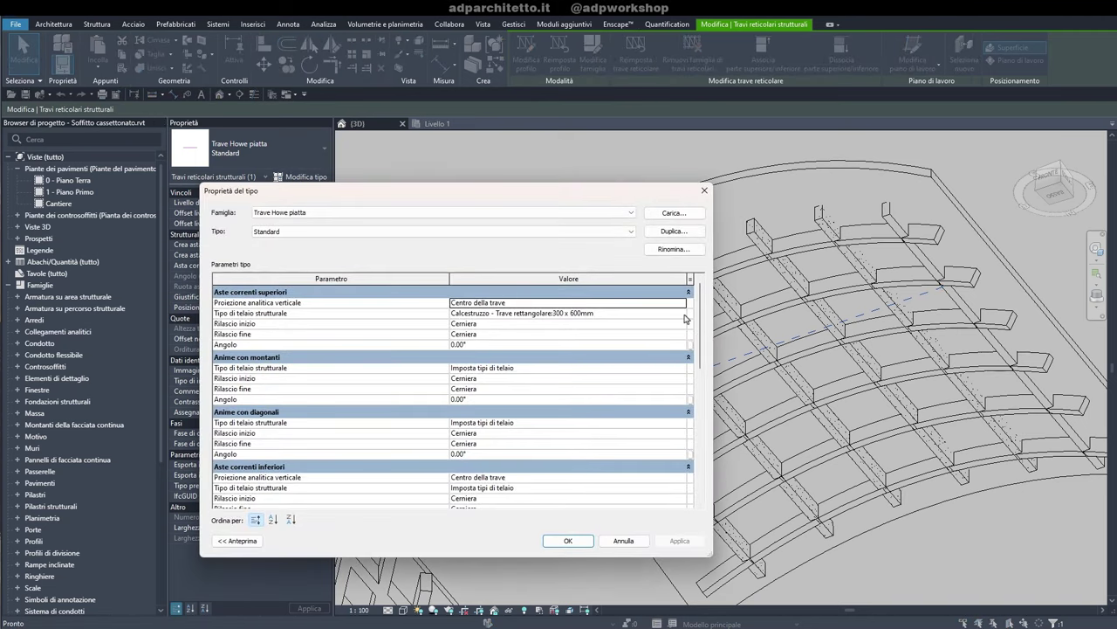
{"action": "left_click", "coordinate": [684, 315]}
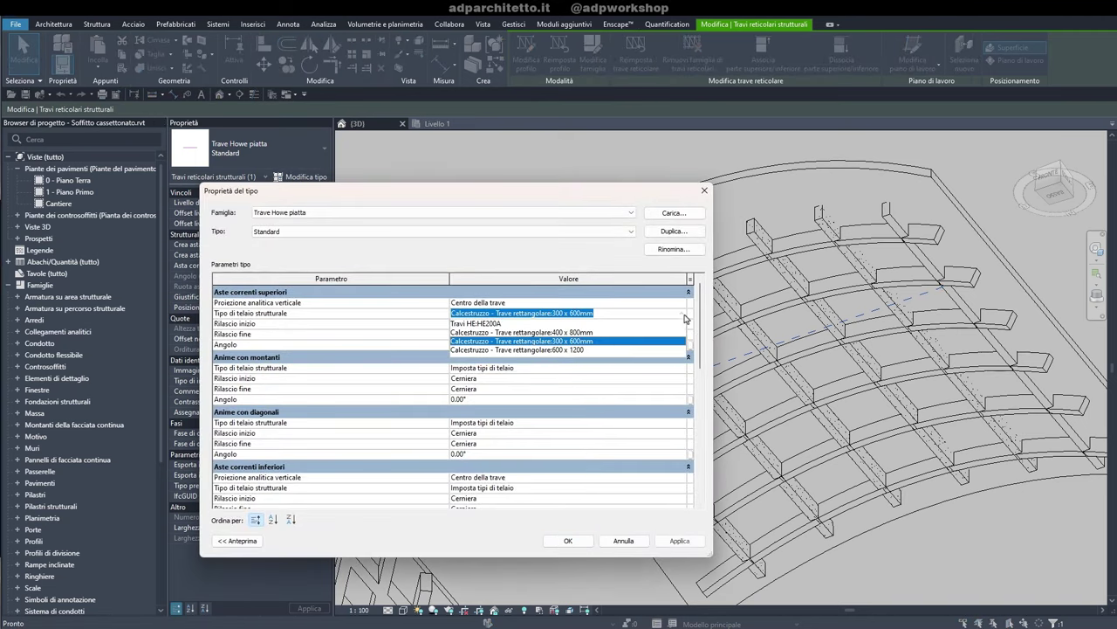
{"action": "left_click", "coordinate": [591, 350]}
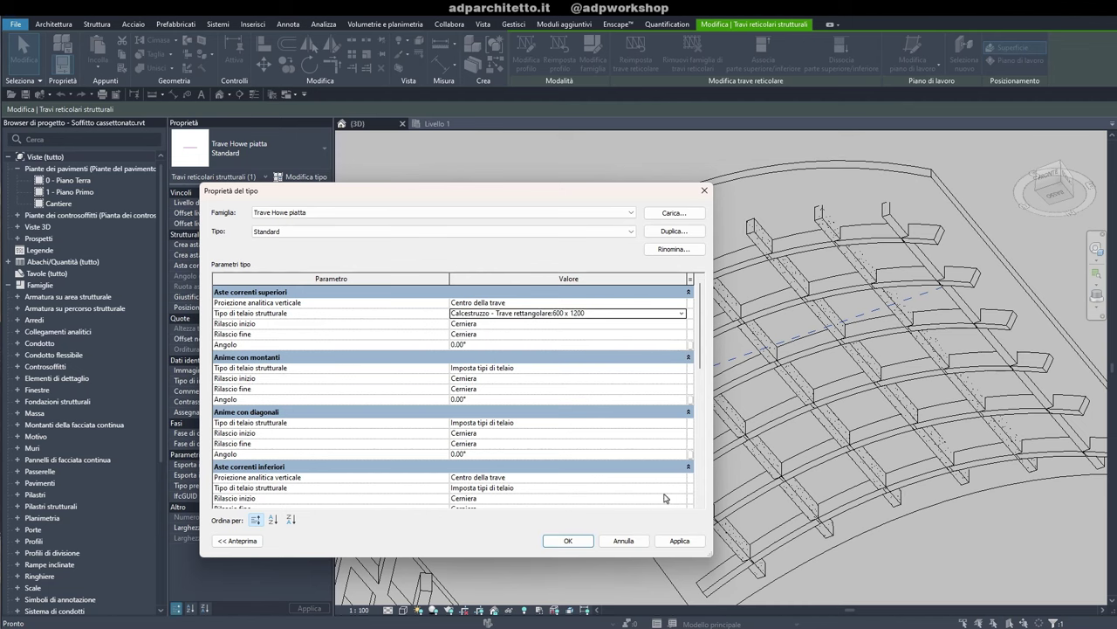
{"action": "left_click", "coordinate": [575, 543]}
{"action": "middle_click_drag", "start_coordinate": [599, 521], "coordinate": [651, 561], "text": "shift"}
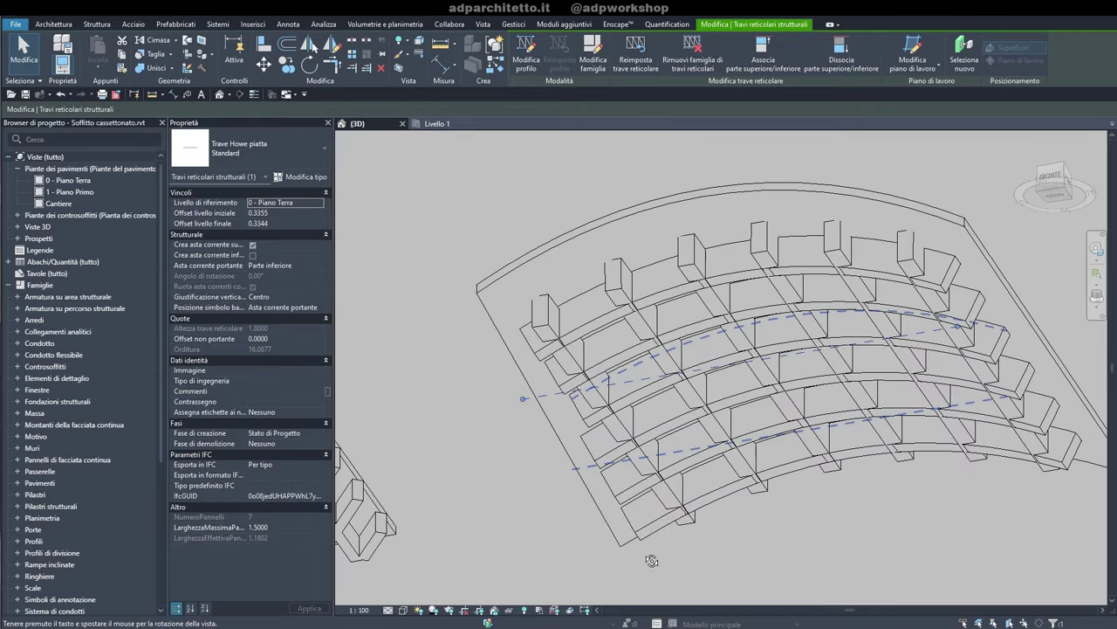